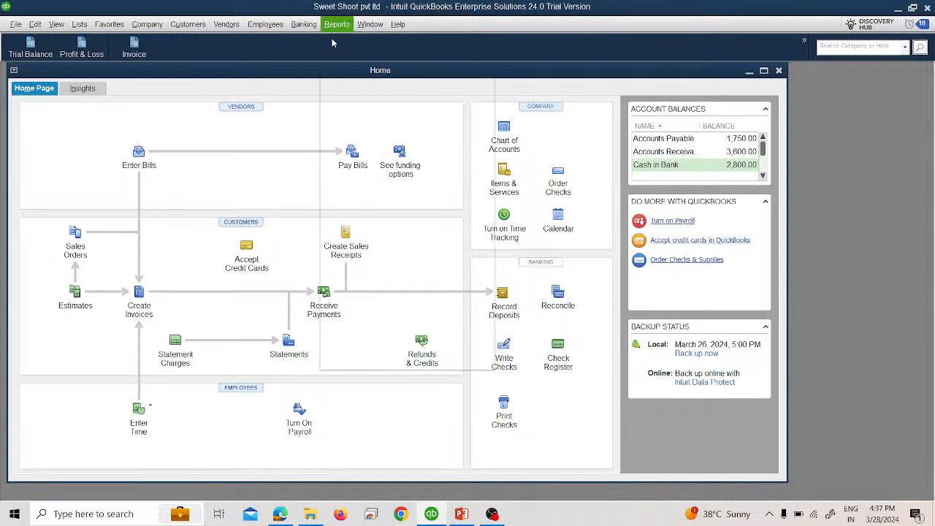
# Open a maximized Make Deposits form for Cash in Bank and set the deposit date to 02/05/2024
pyautogui.click(307, 27)
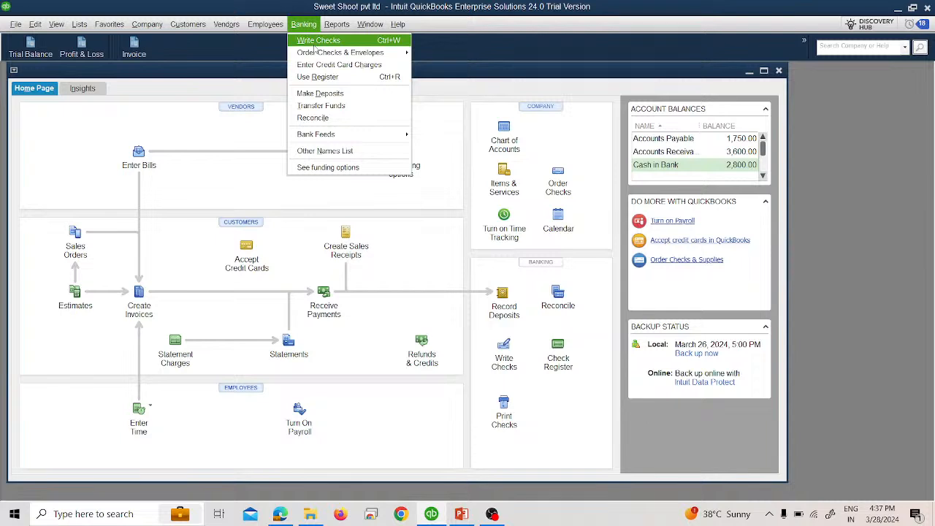
pyautogui.moveTo(316, 53)
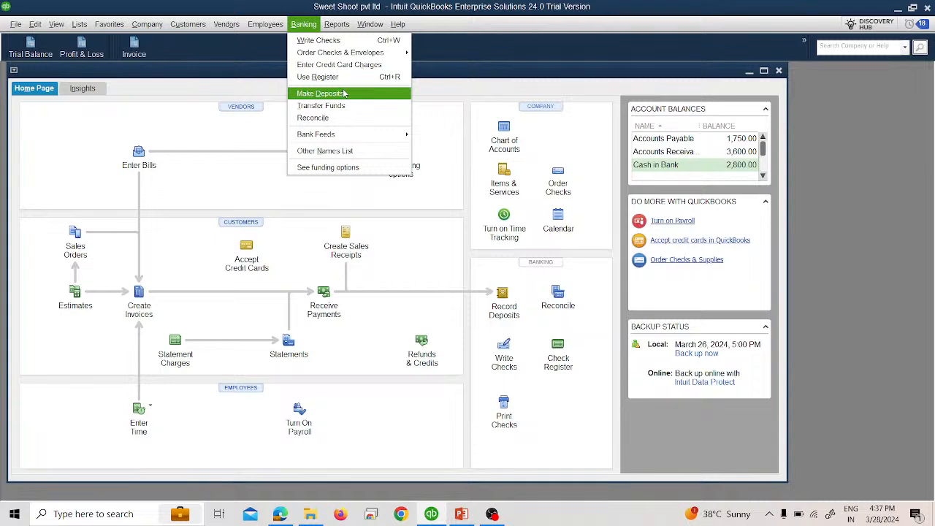
pyautogui.click(344, 94)
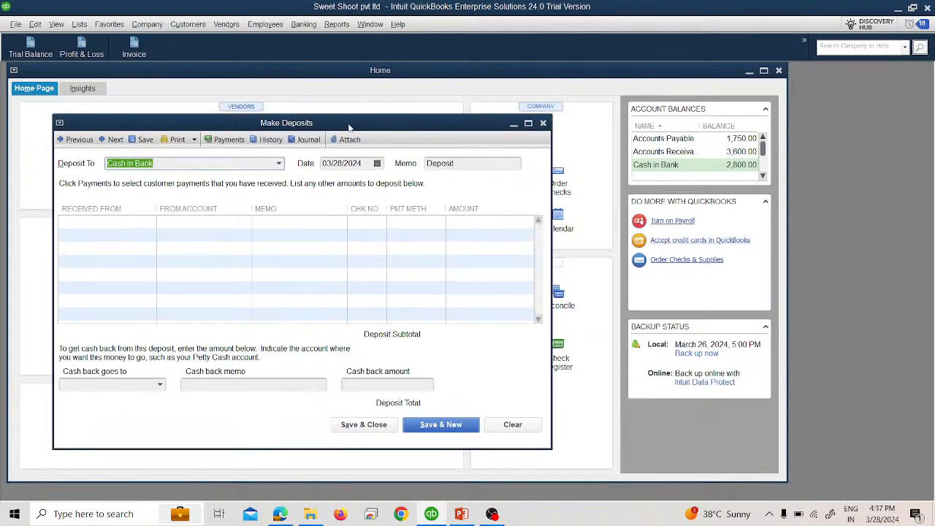
pyautogui.doubleClick(349, 124)
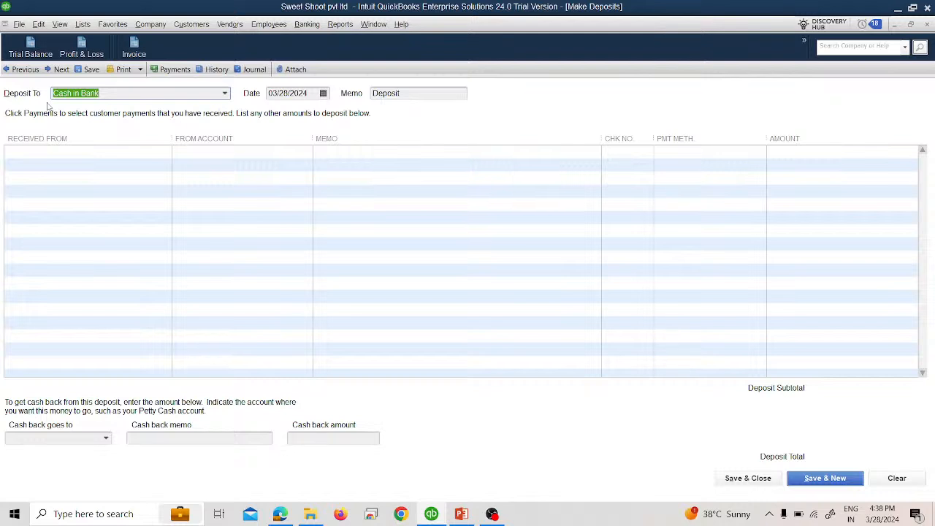
pyautogui.click(323, 93)
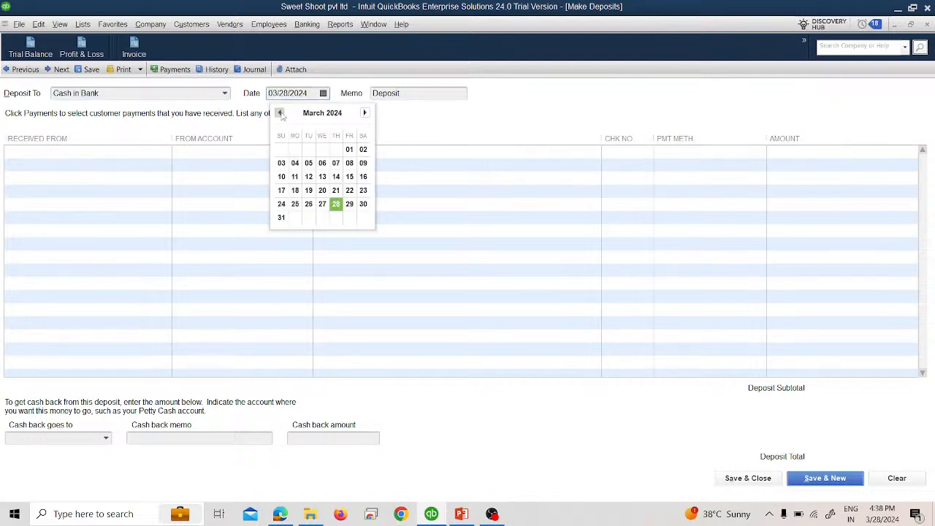
pyautogui.click(280, 113)
pyautogui.click(295, 163)
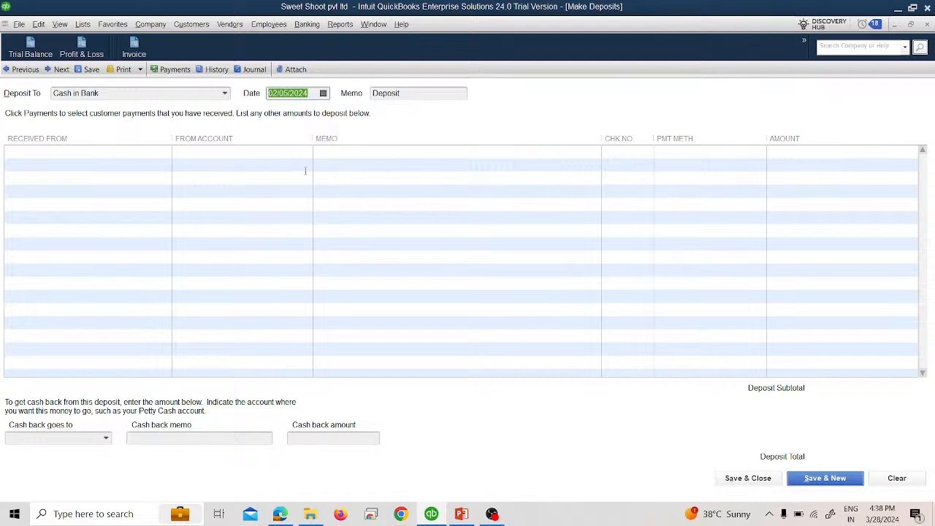
# Choose the first listed customer as the payer on the first deposit line and dismiss the outstanding-invoices warning
pyautogui.click(136, 153)
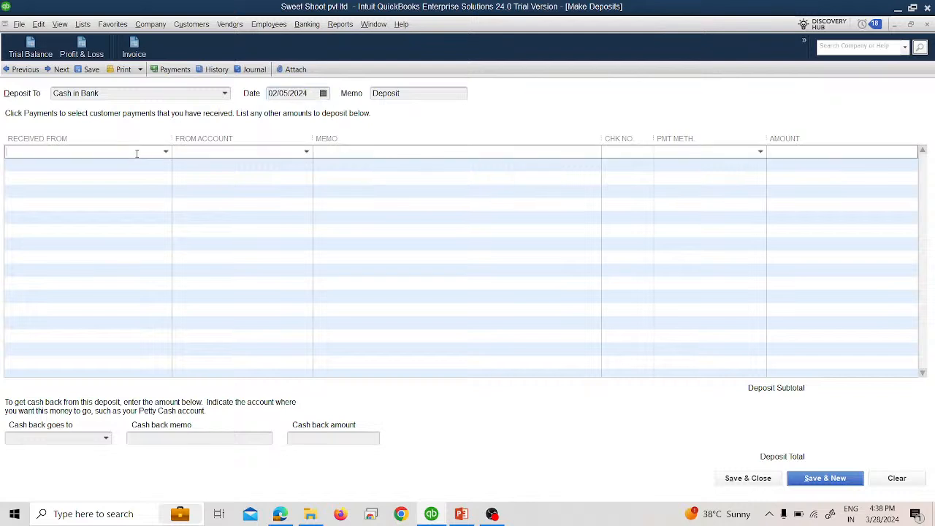
pyautogui.click(167, 152)
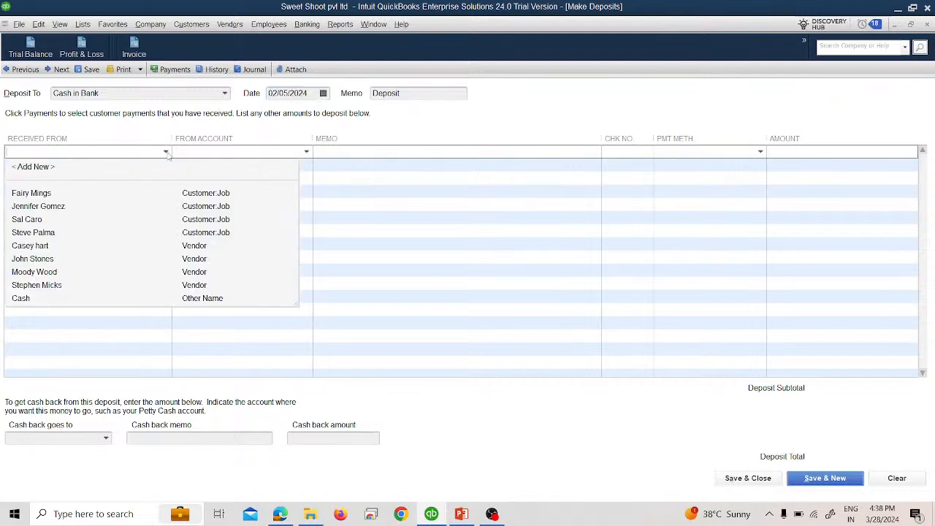
pyautogui.click(103, 193)
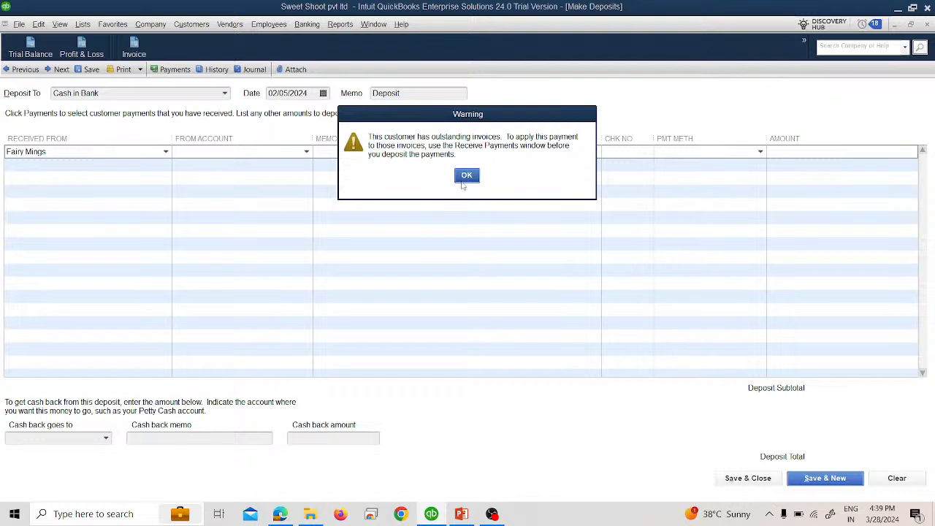
pyautogui.click(463, 179)
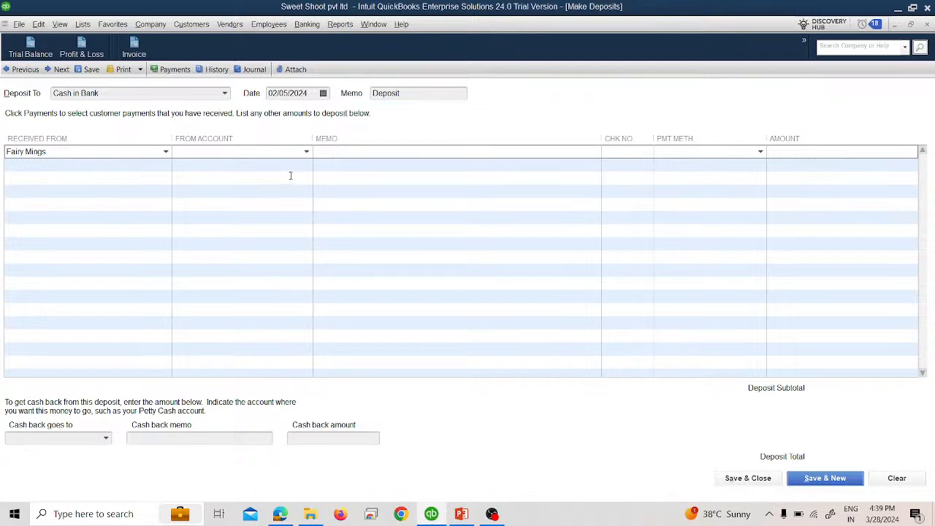
# Assign the first deposit line to the Video Income account with an amount of 1,500
pyautogui.click(307, 152)
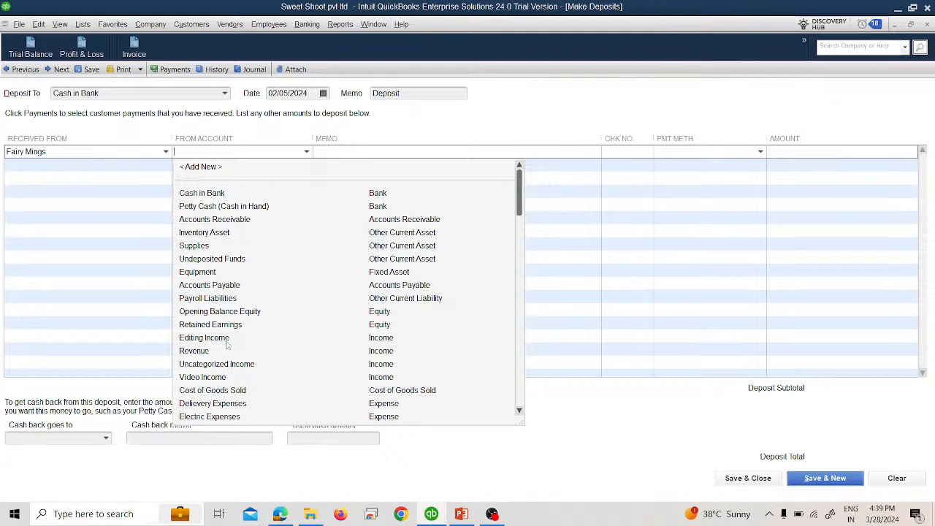
pyautogui.click(228, 378)
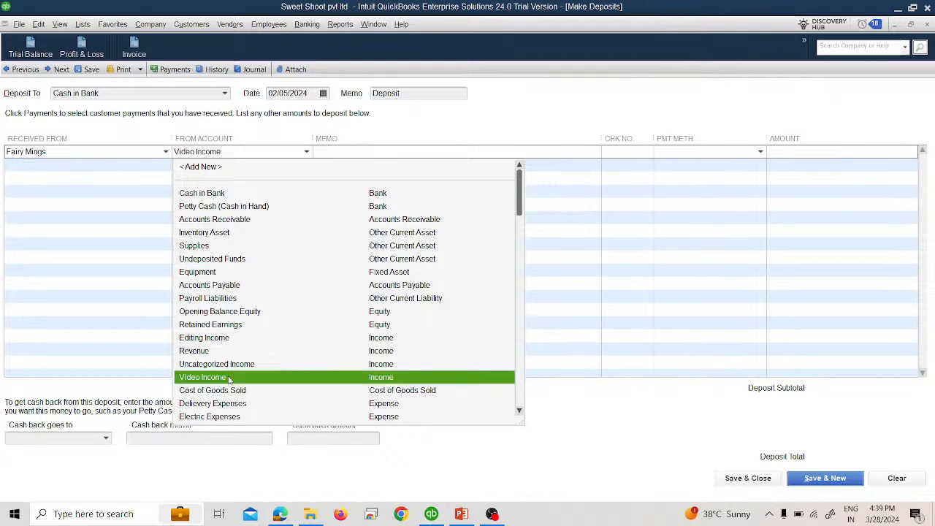
pyautogui.click(229, 377)
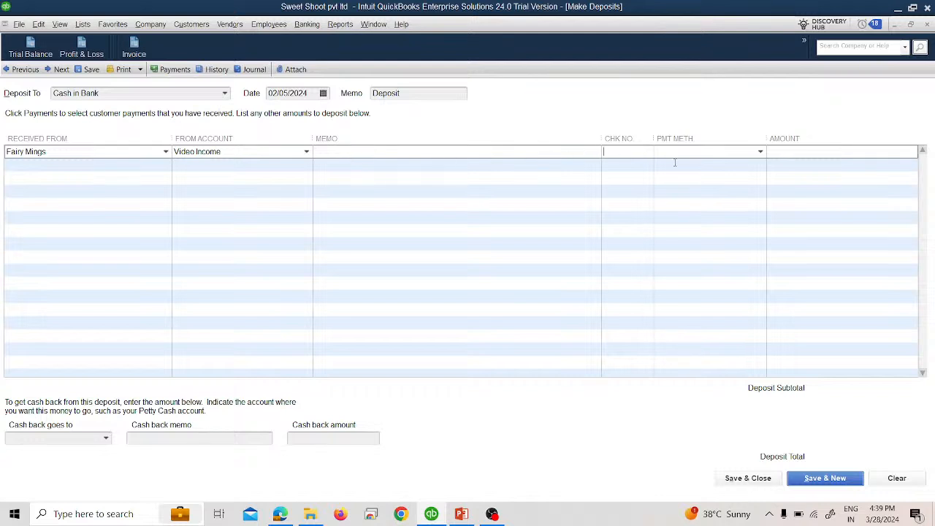
pyautogui.click(781, 155)
pyautogui.write('1500')
pyautogui.press('Tab')
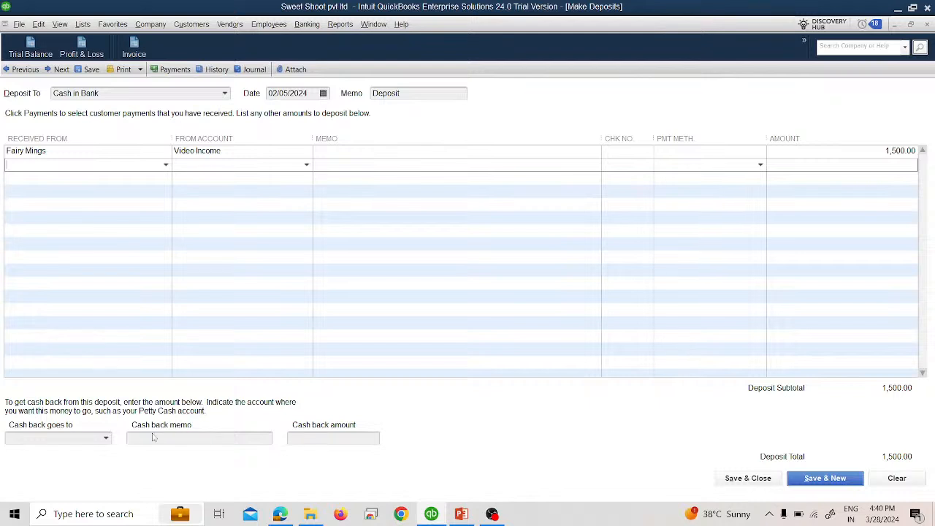
# Check the cash back fields, leave them empty, and save and close the deposit
pyautogui.click(107, 439)
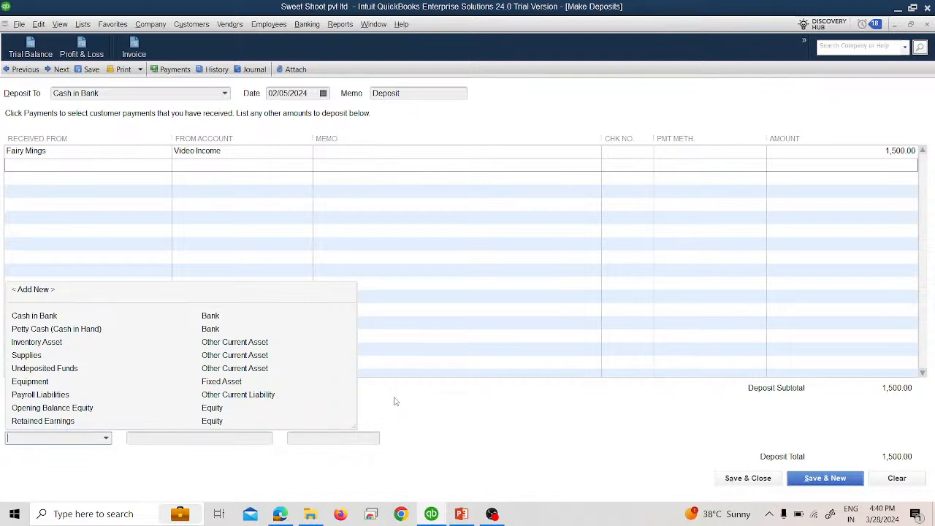
pyautogui.click(394, 401)
pyautogui.click(230, 439)
pyautogui.click(299, 439)
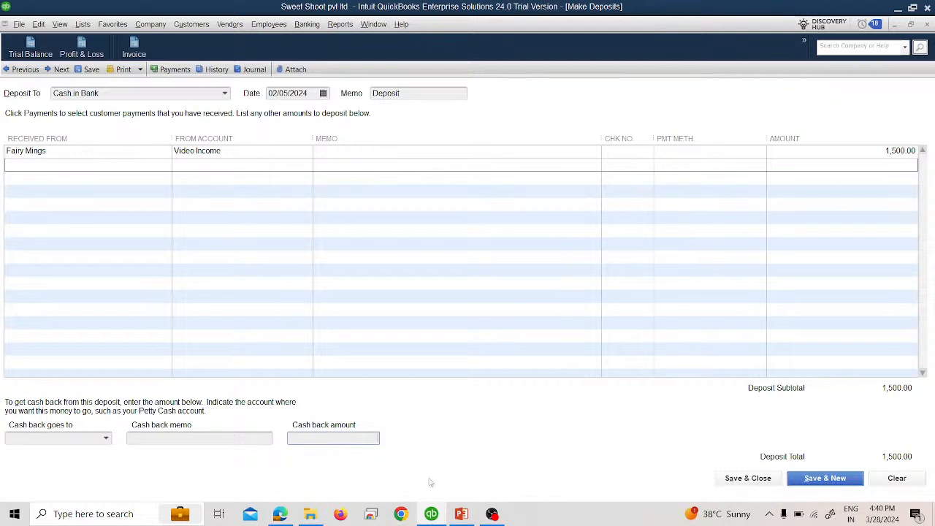
pyautogui.click(724, 482)
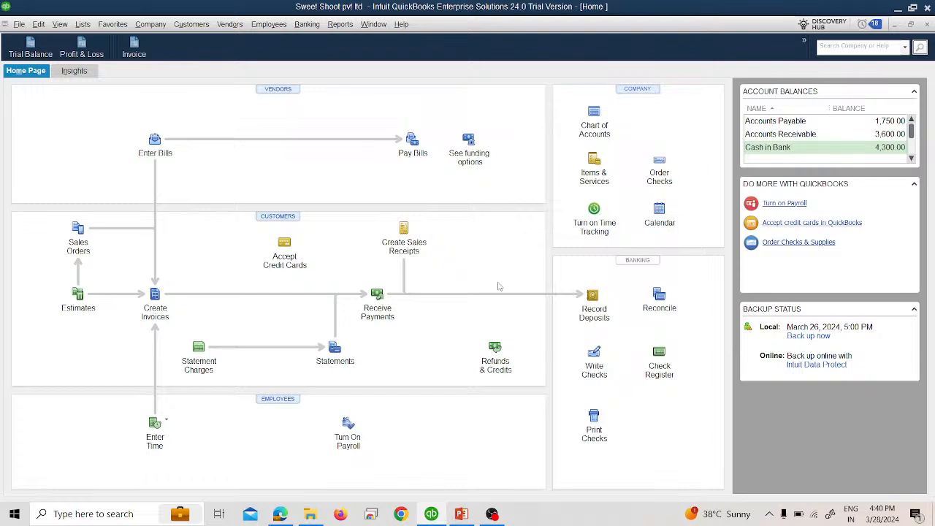
# Open the Trial Balance and review the transactions behind the Cash in Bank and Video Income balances
pyautogui.click(28, 48)
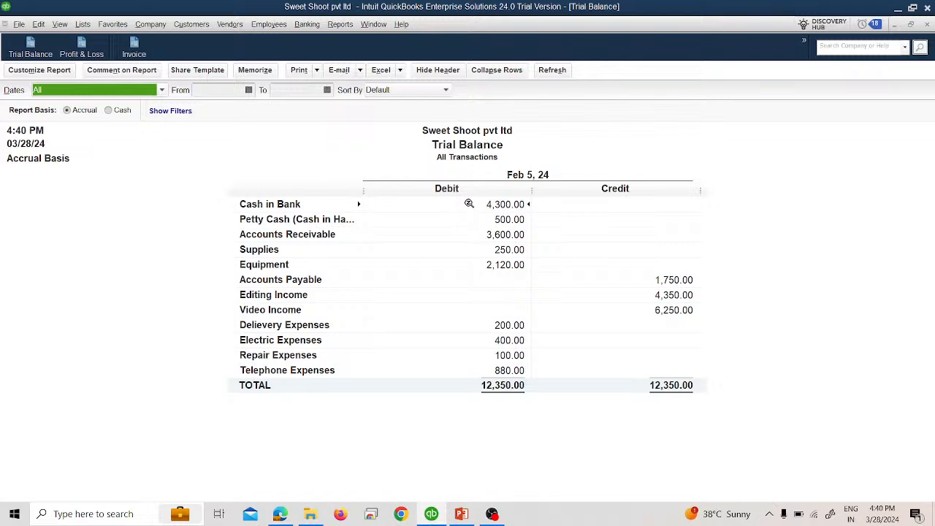
pyautogui.doubleClick(469, 204)
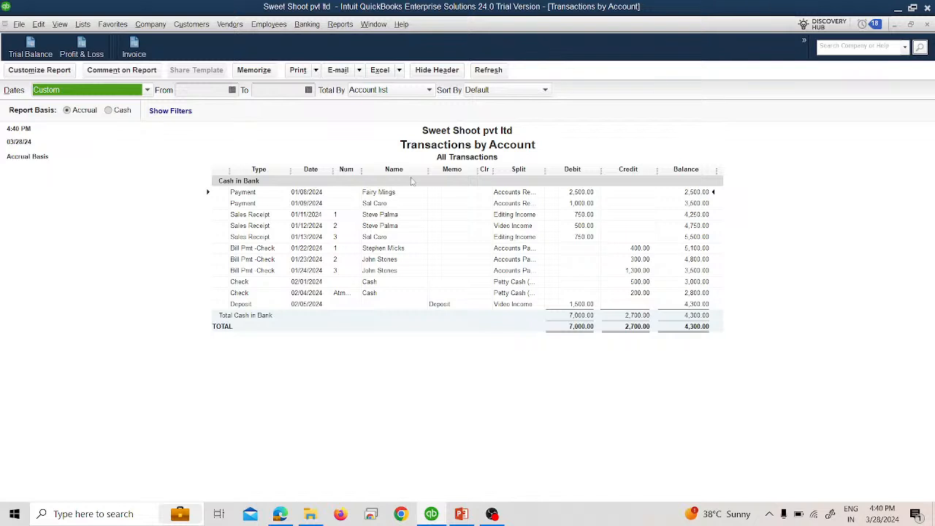
pyautogui.click(926, 24)
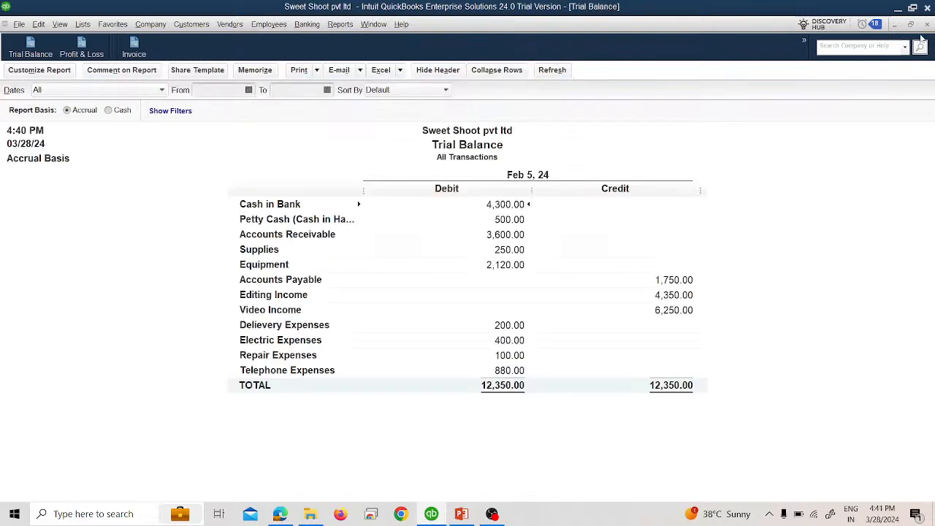
pyautogui.doubleClick(670, 308)
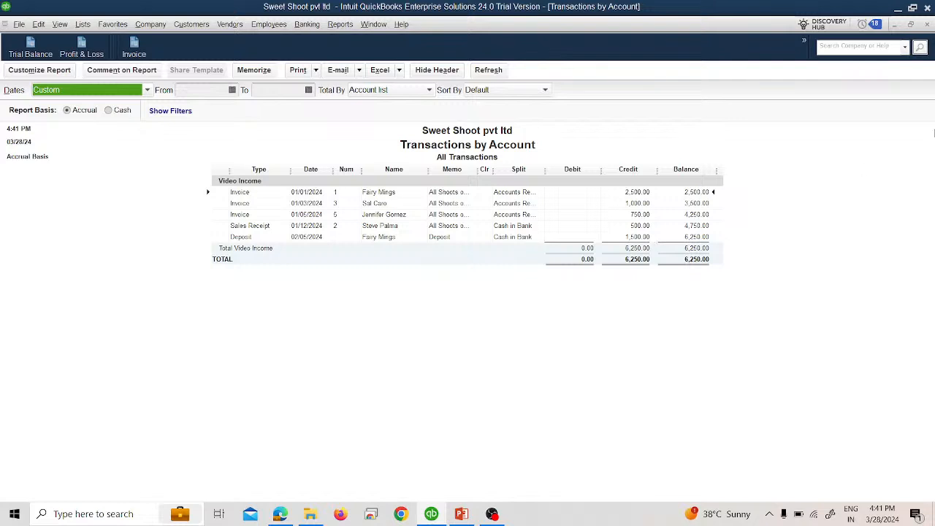
pyautogui.click(927, 25)
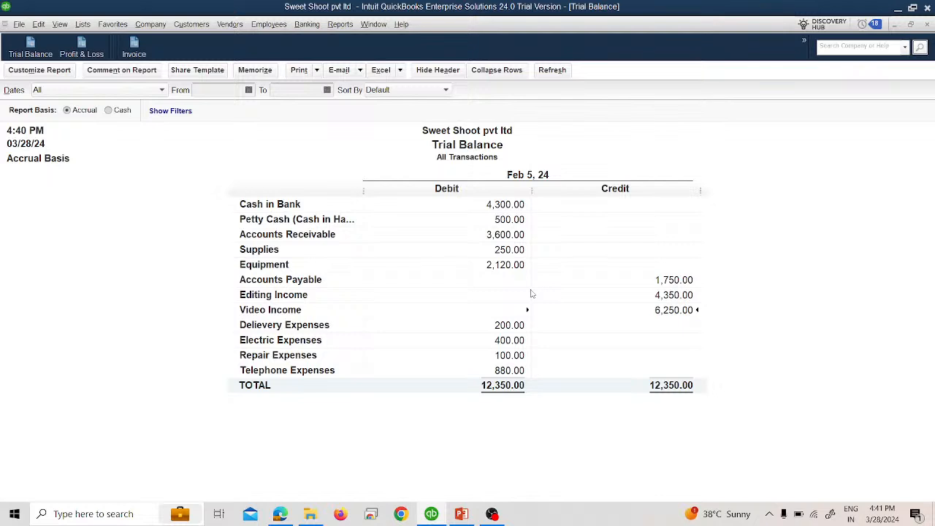
# Review the Accounts Receivable transactions for all dates from the Trial Balance, and close the detail report without memorizing it
pyautogui.doubleClick(496, 233)
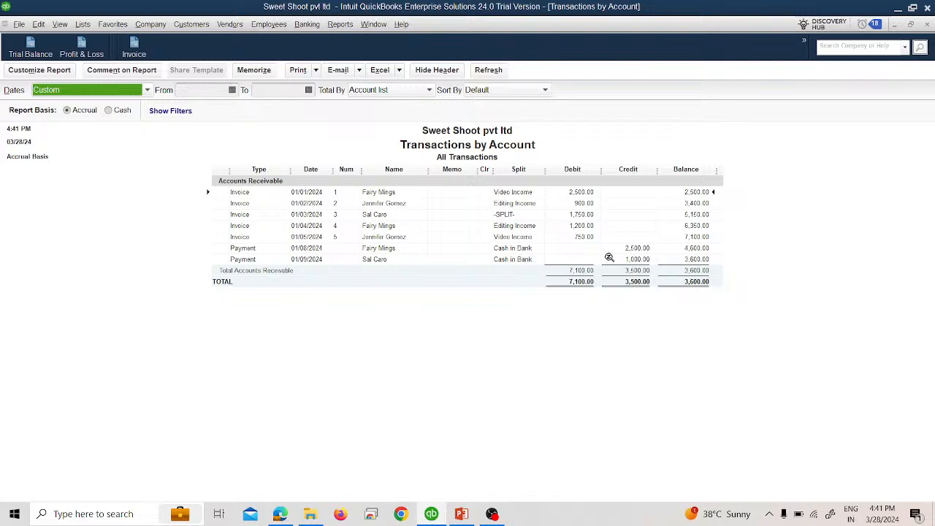
pyautogui.click(137, 92)
pyautogui.scroll(6, 122, 111)
pyautogui.click(121, 108)
pyautogui.click(927, 25)
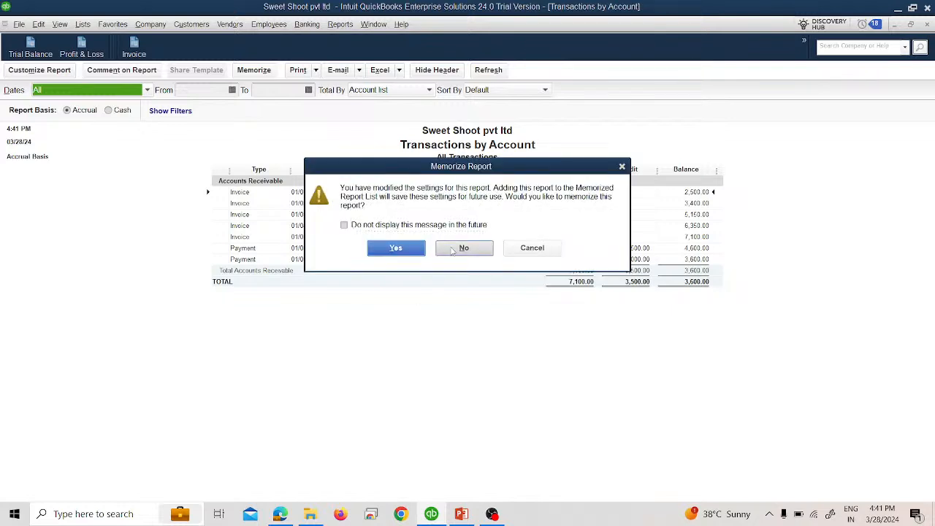
pyautogui.click(463, 248)
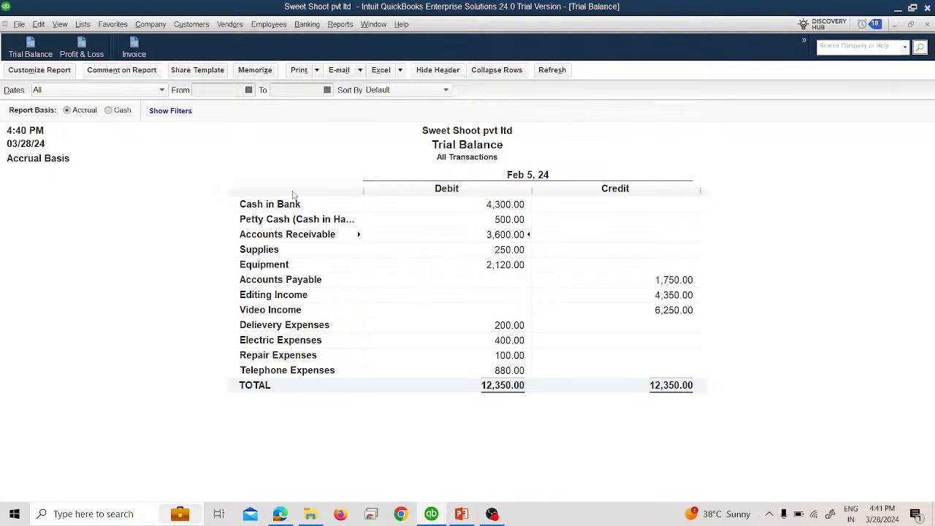
# Review the Customer Balance Detail report, and close it together with the Trial Balance
pyautogui.click(349, 26)
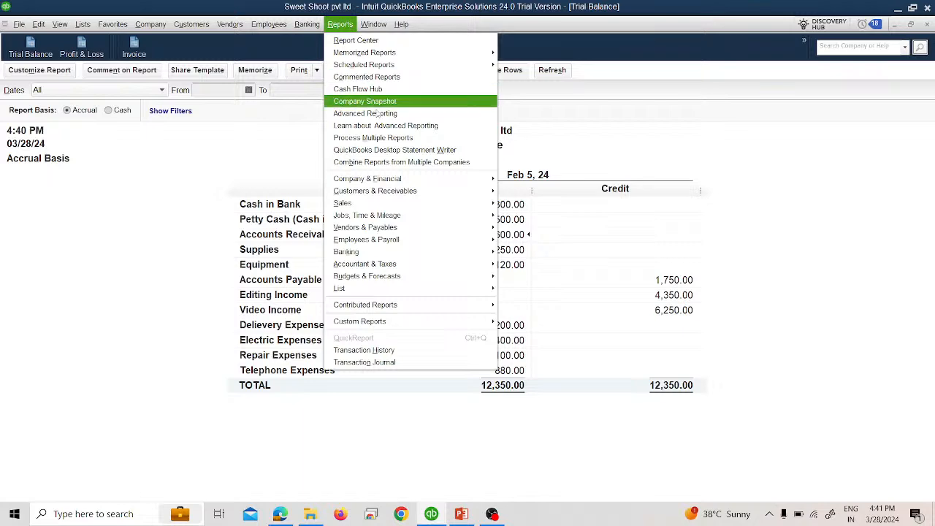
pyautogui.moveTo(439, 192)
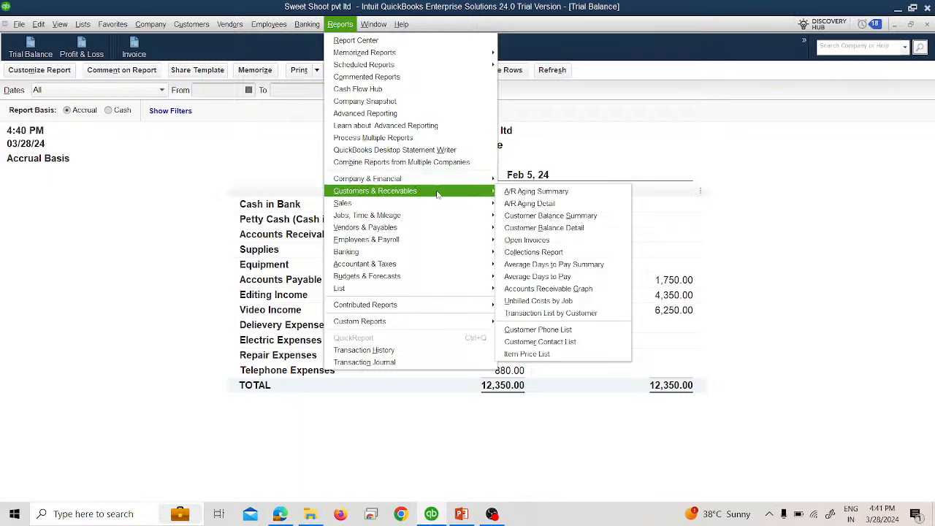
pyautogui.click(547, 229)
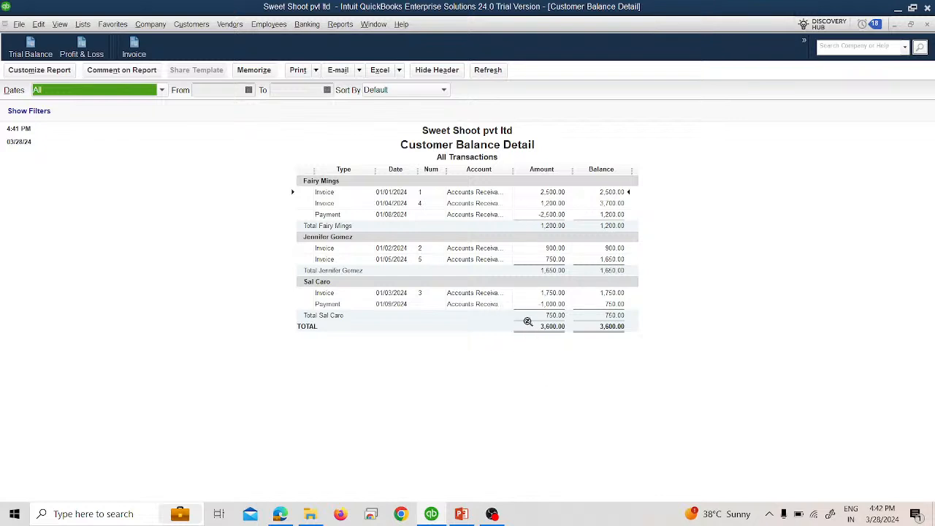
pyautogui.click(928, 24)
pyautogui.click(929, 26)
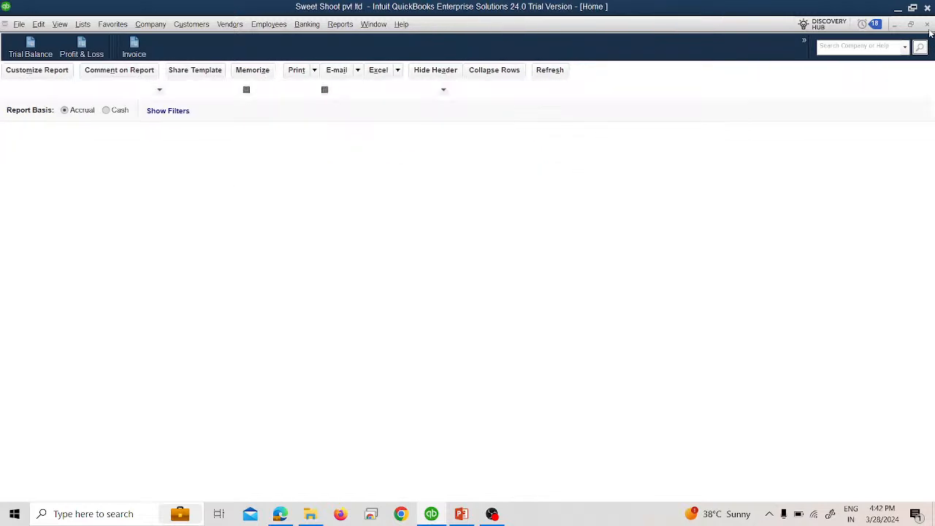
# Start a new Cash in Bank deposit dated 02/06/2024 with the memo 543210
pyautogui.click(330, 27)
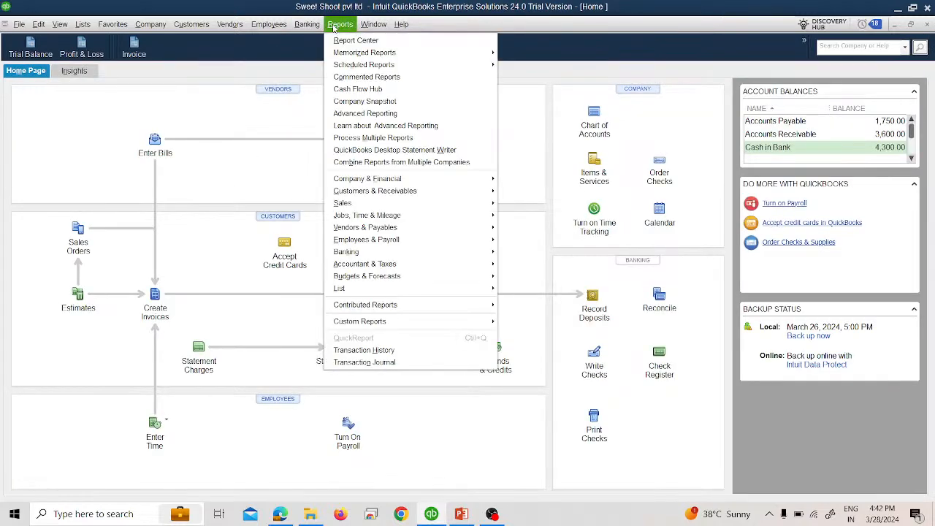
pyautogui.moveTo(310, 27)
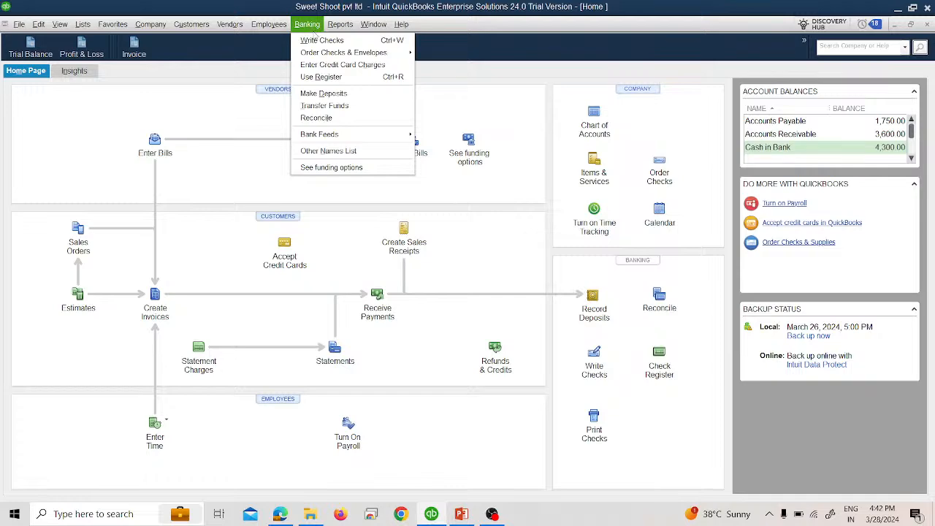
pyautogui.click(337, 94)
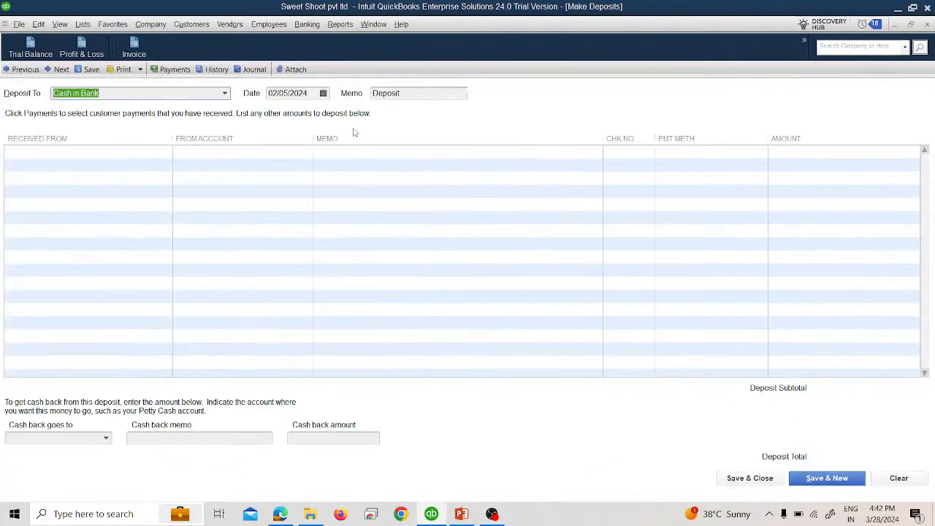
pyautogui.click(323, 93)
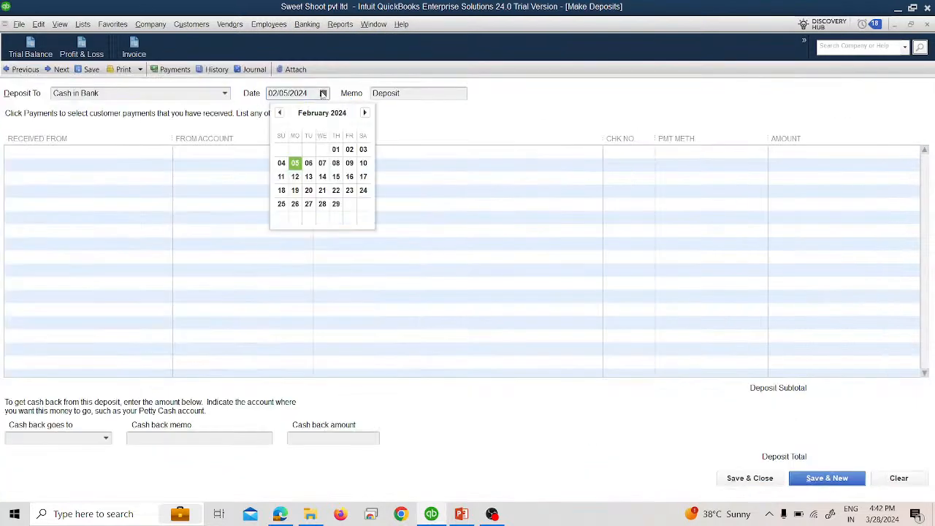
pyautogui.click(308, 163)
pyautogui.doubleClick(400, 94)
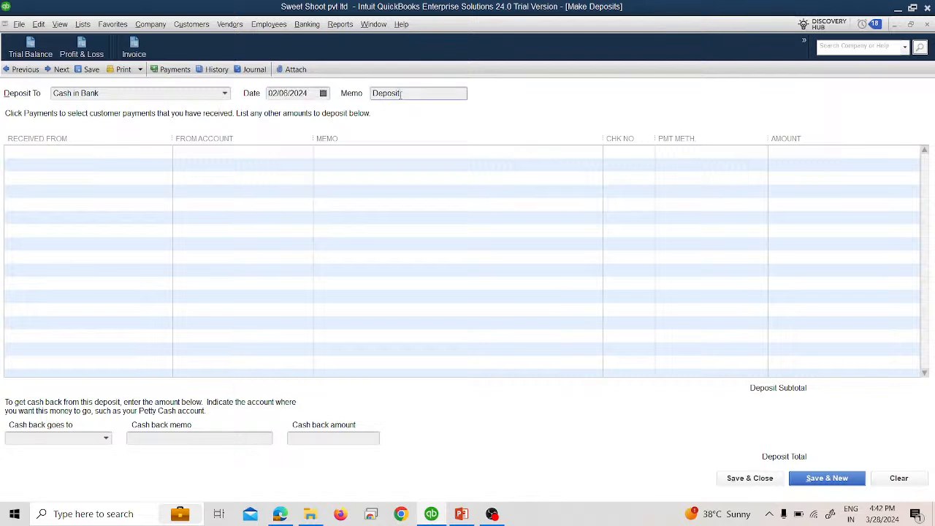
pyautogui.write('543210')
pyautogui.click(136, 155)
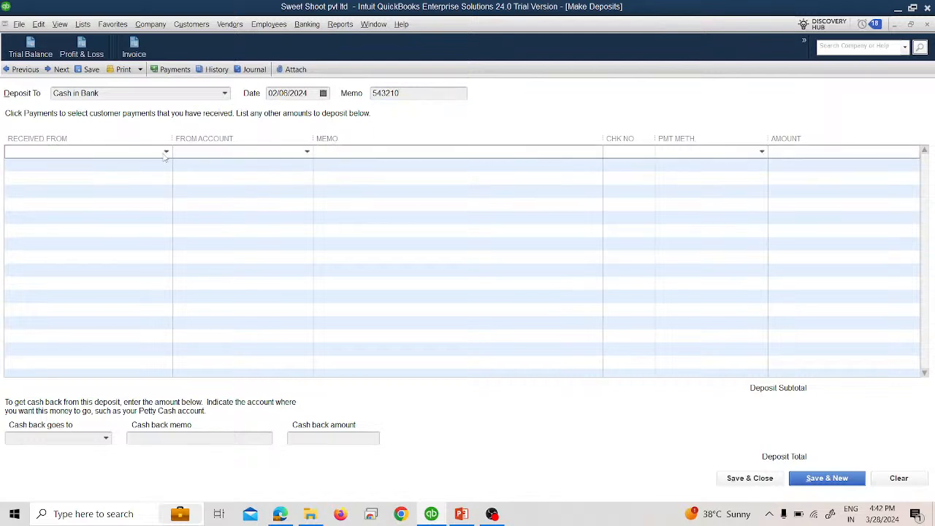
# Add a 3,000 line received from the third listed customer against Editing Income, and save and close the deposit
pyautogui.click(166, 151)
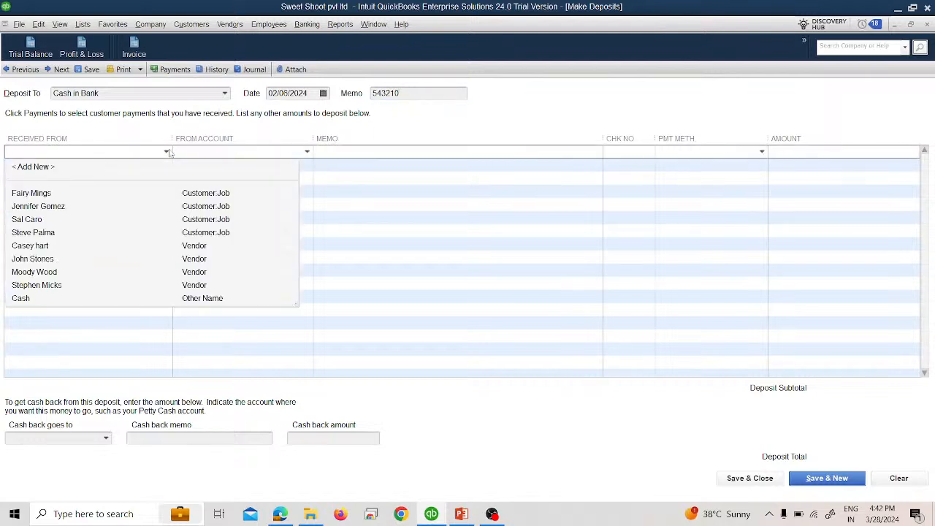
pyautogui.click(70, 221)
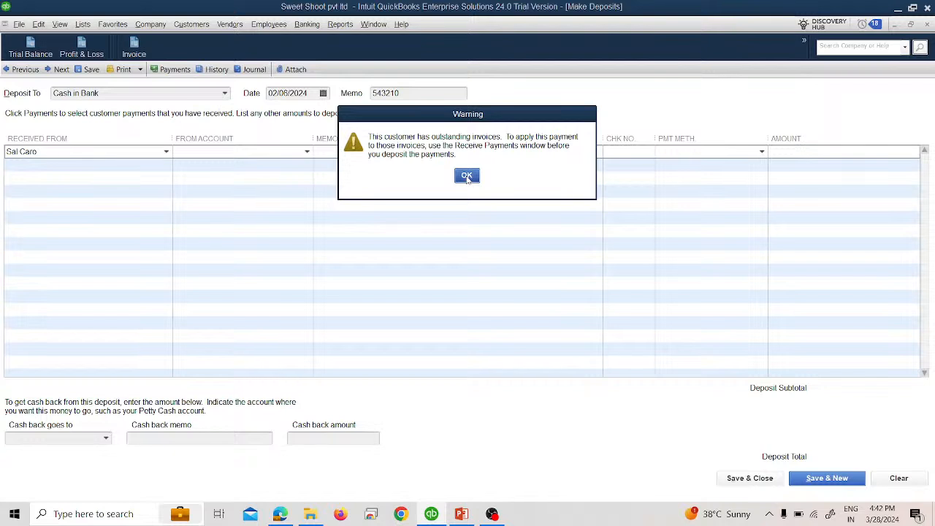
pyautogui.click(467, 176)
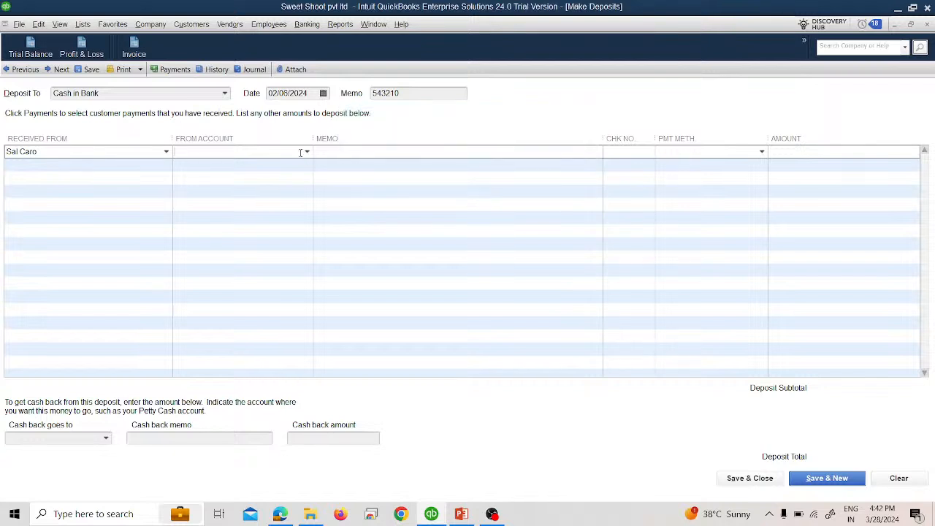
pyautogui.click(306, 154)
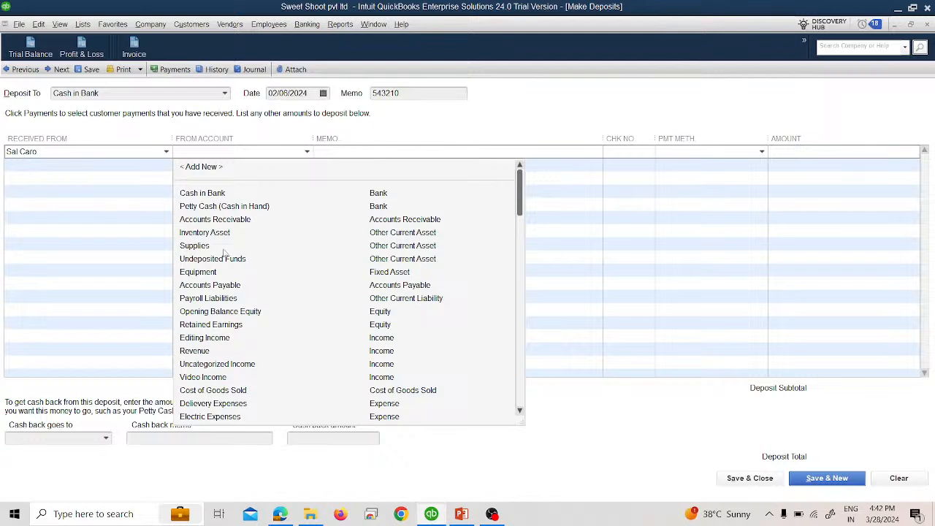
pyautogui.click(201, 338)
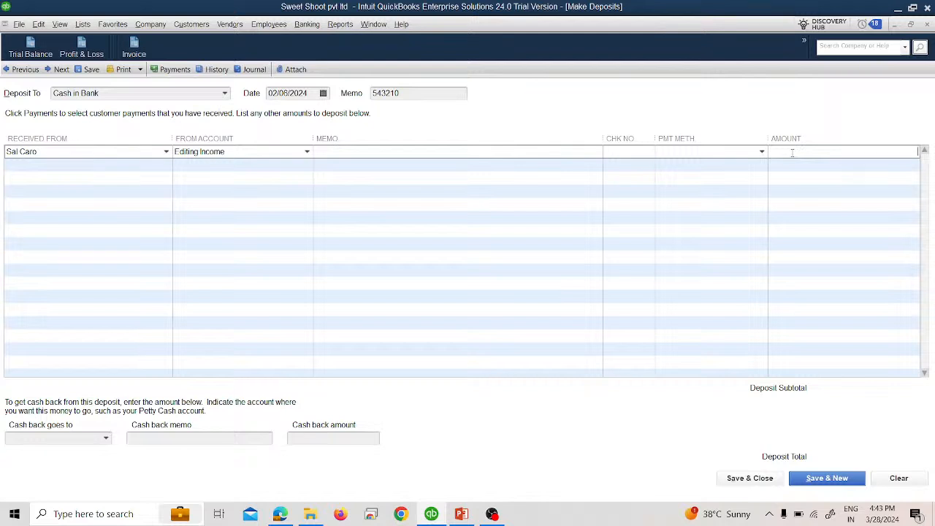
pyautogui.write('3000')
pyautogui.press('Return')
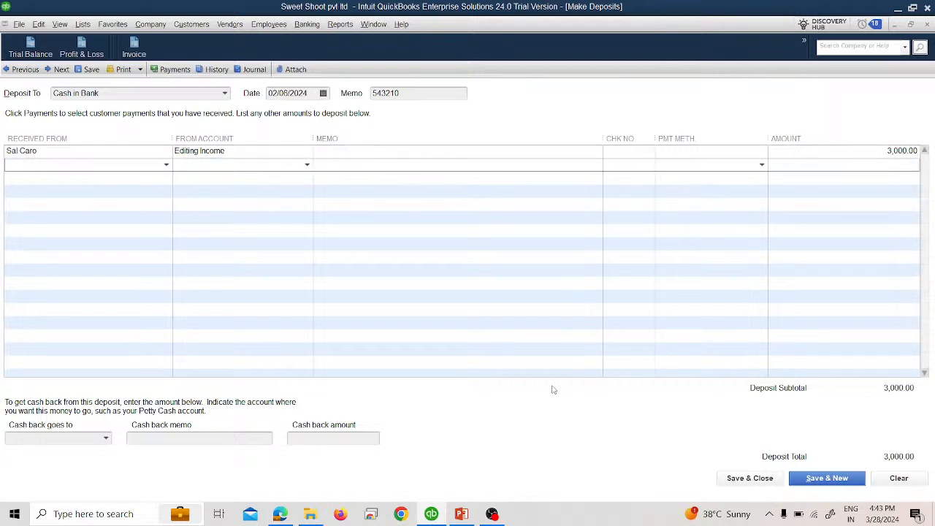
pyautogui.click(748, 480)
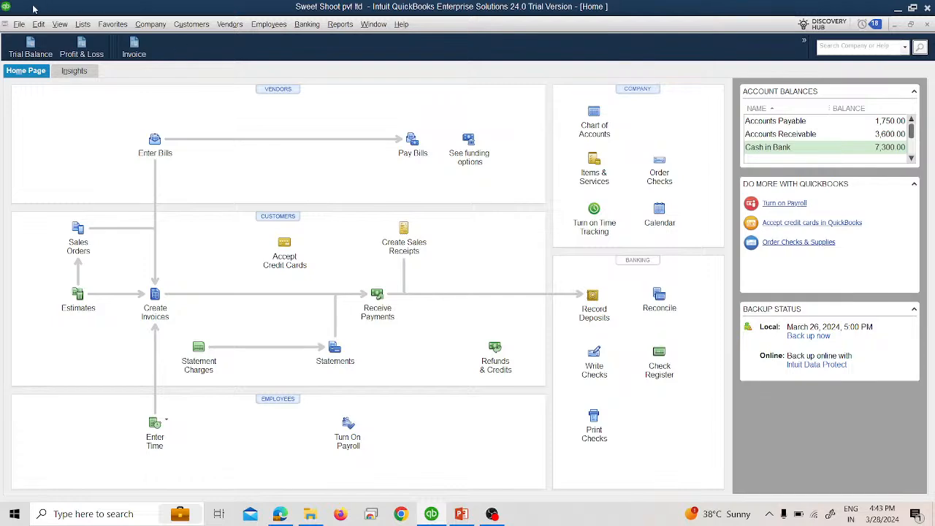
# Review the transactions behind the Cash in Bank balance in the Trial Balance, and close the detail report
pyautogui.click(27, 47)
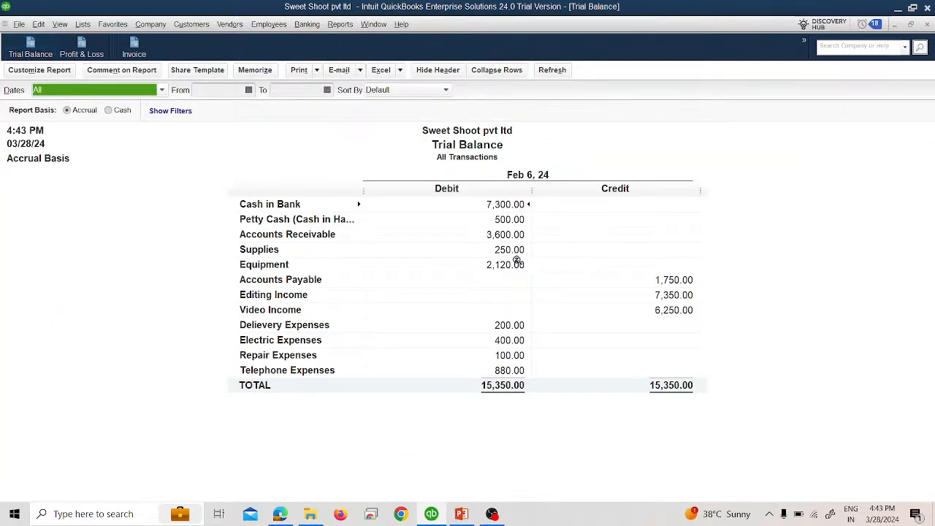
pyautogui.click(504, 204)
pyautogui.doubleClick(504, 205)
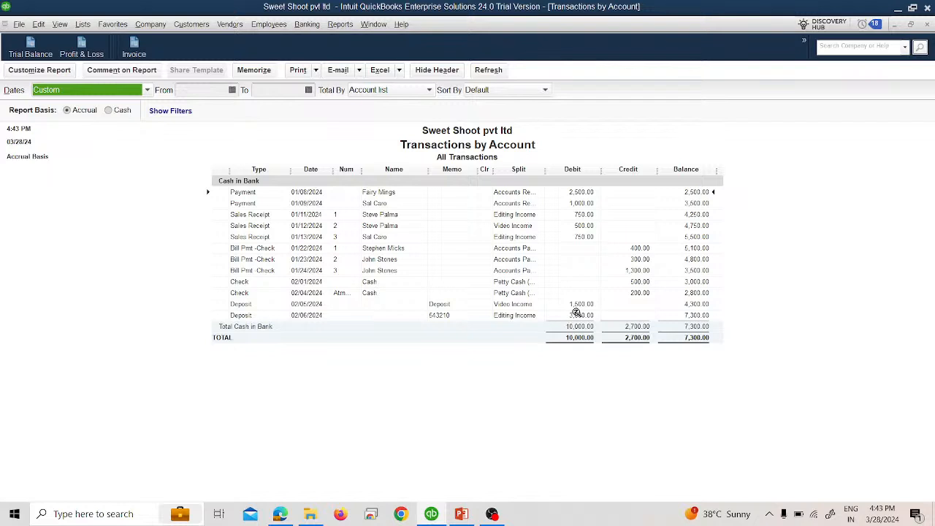
pyautogui.click(927, 24)
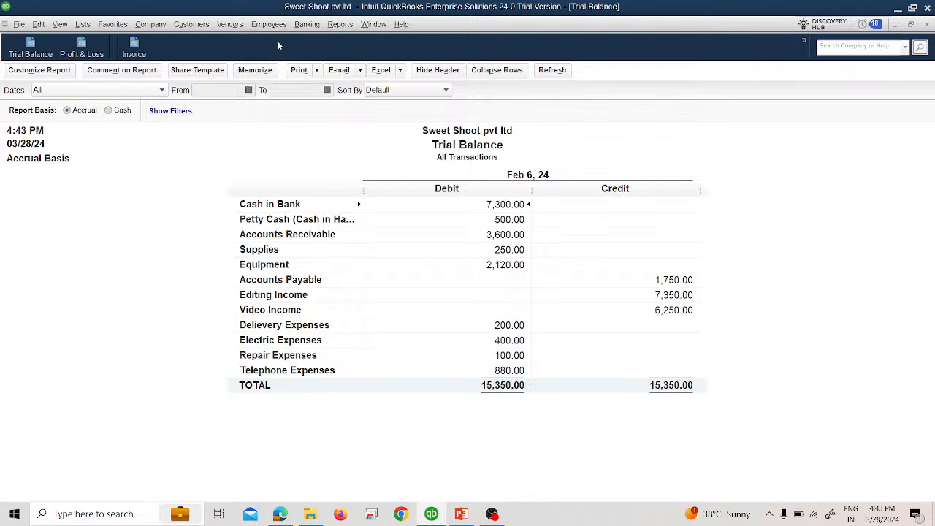
# Review the Customer Balance Detail report again after the Editing Income deposit, and close it along with the Trial Balance
pyautogui.click(340, 25)
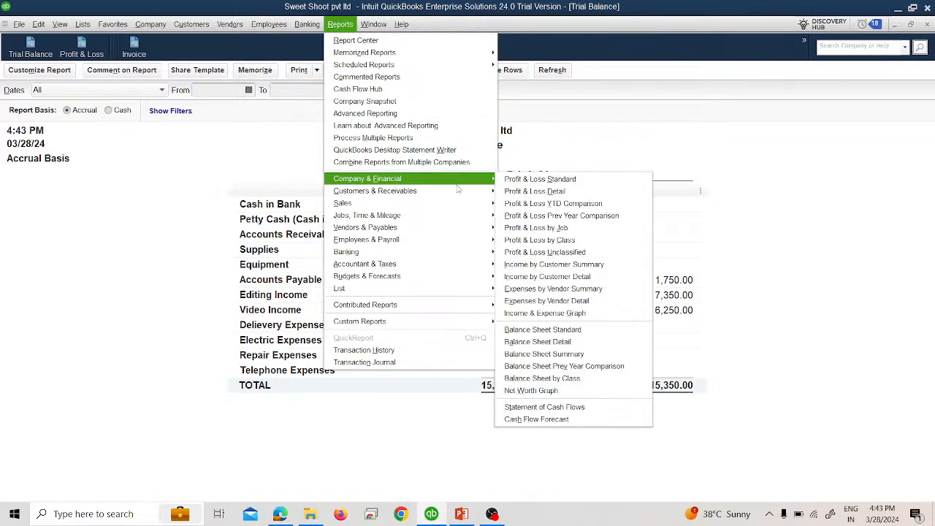
pyautogui.moveTo(457, 190)
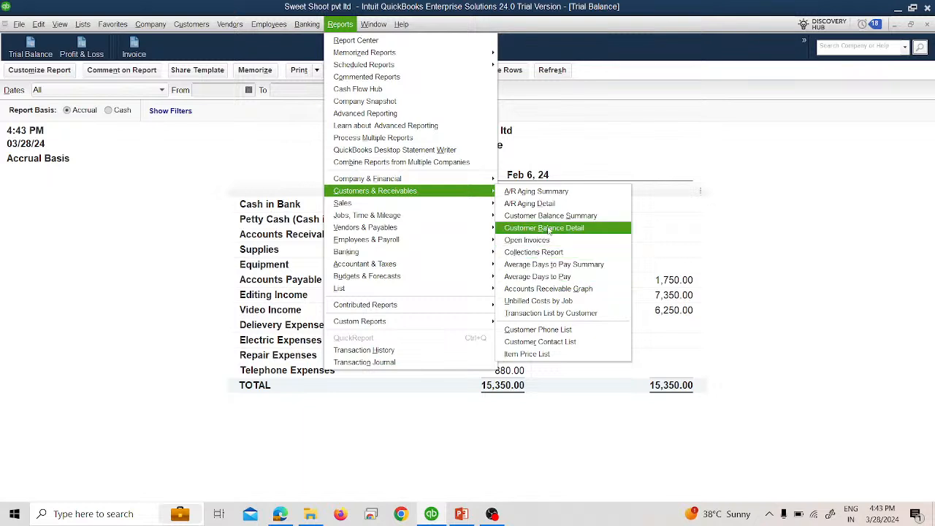
pyautogui.click(544, 227)
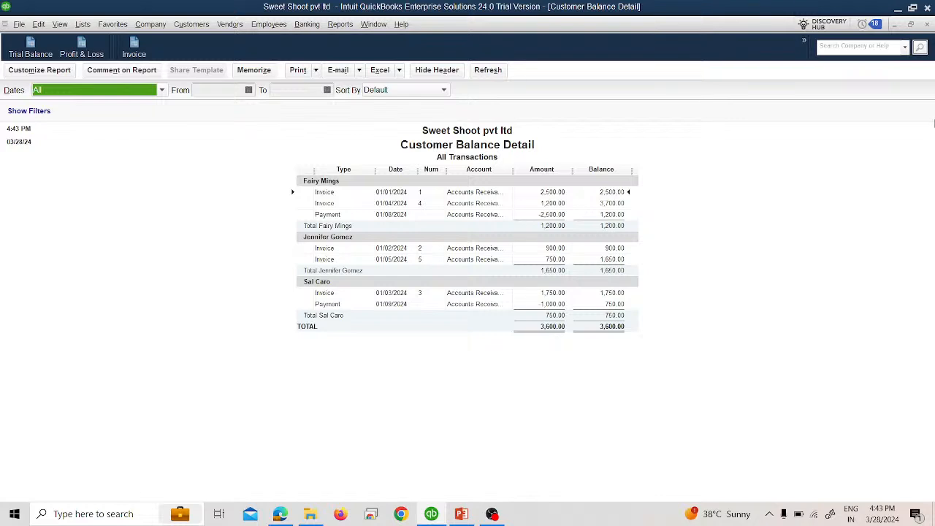
pyautogui.click(926, 25)
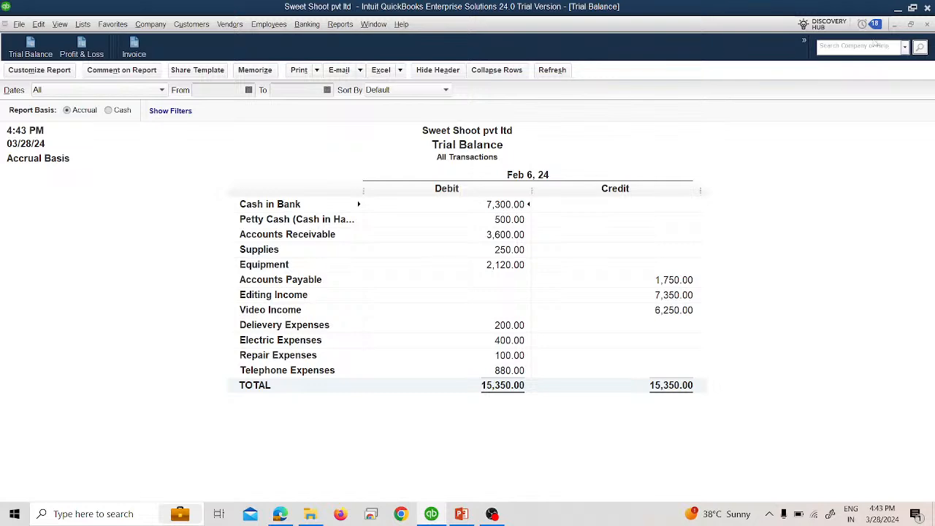
pyautogui.click(926, 24)
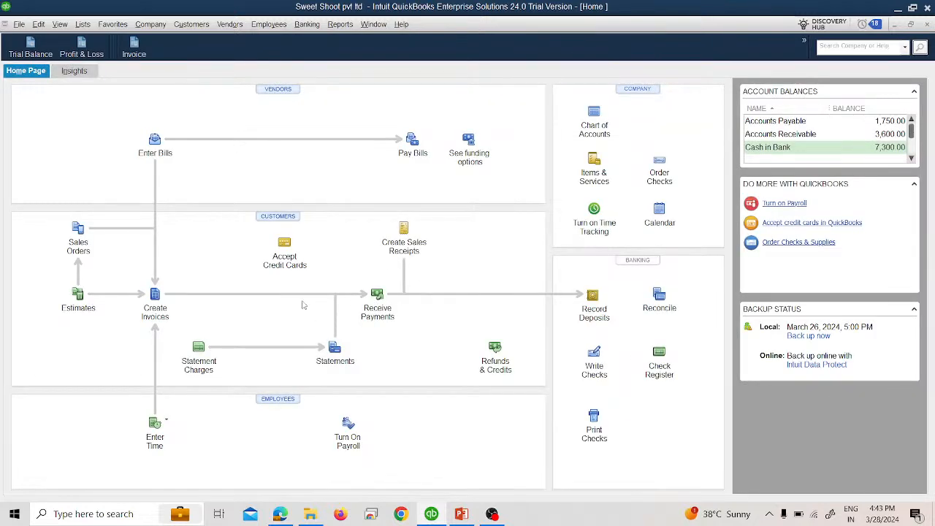
pyautogui.hotkey('alt', 'Tab')
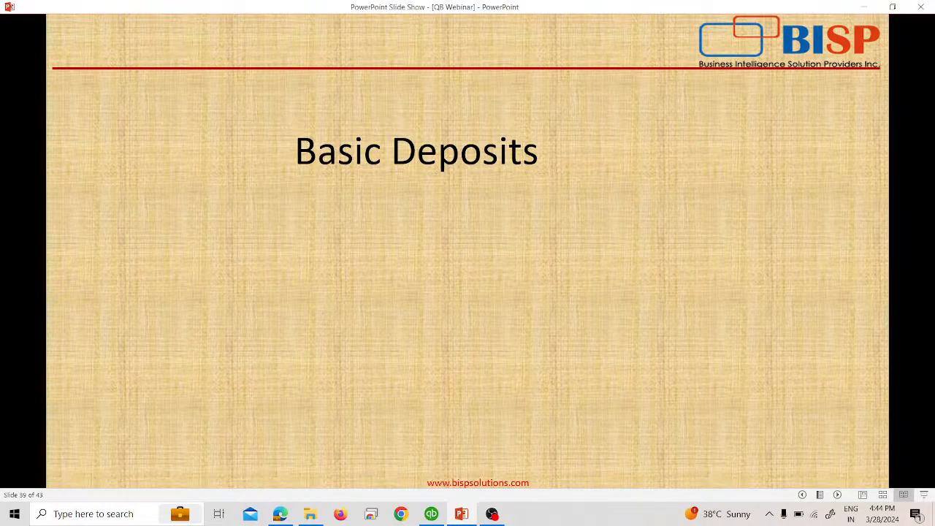
pyautogui.press('Right')
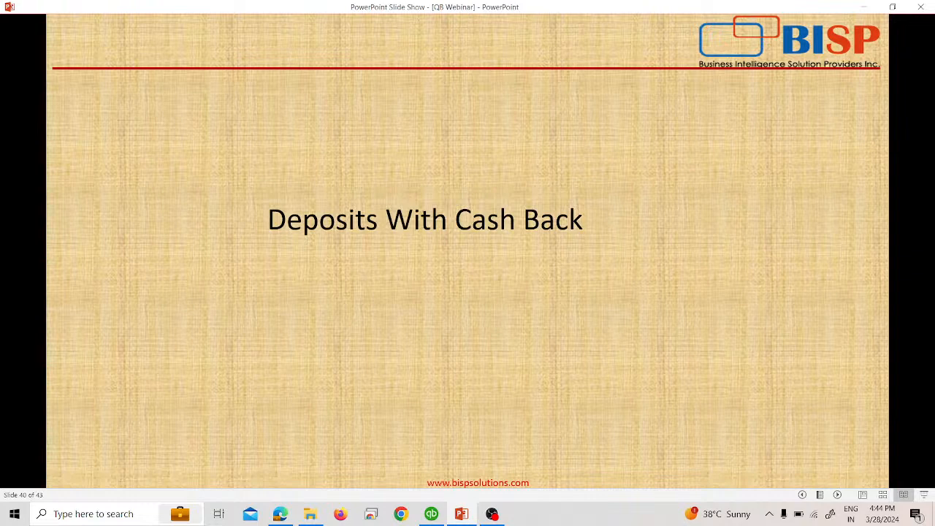
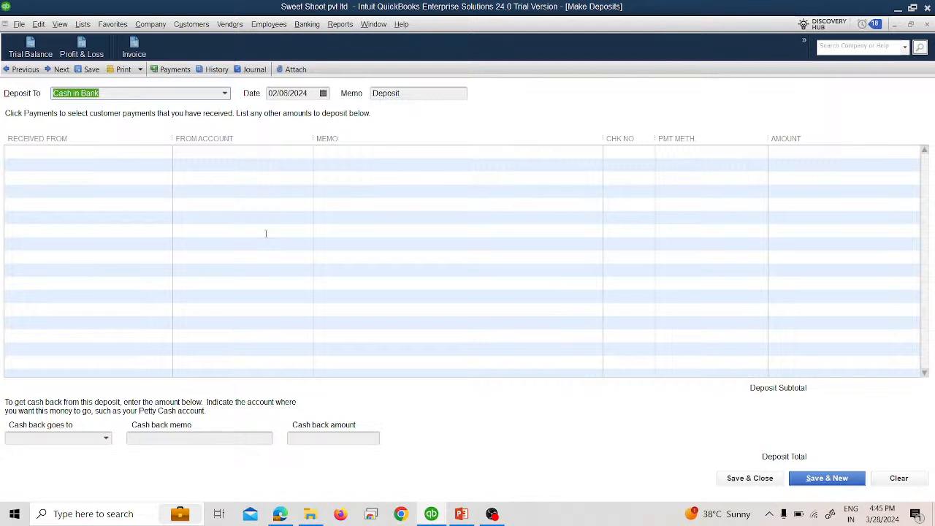
# Date the new Cash in Bank deposit 02/07/2024 and set its first line as received from the fourth listed customer
pyautogui.click(323, 94)
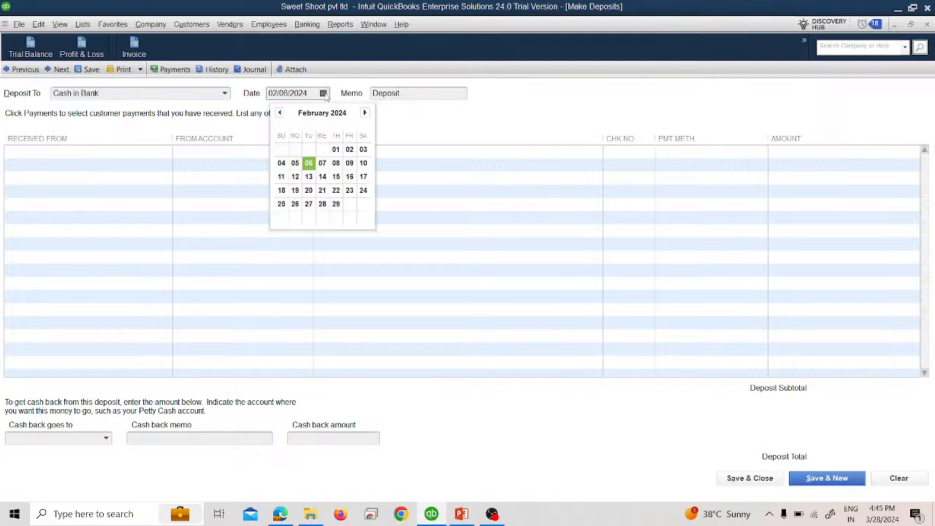
pyautogui.click(326, 167)
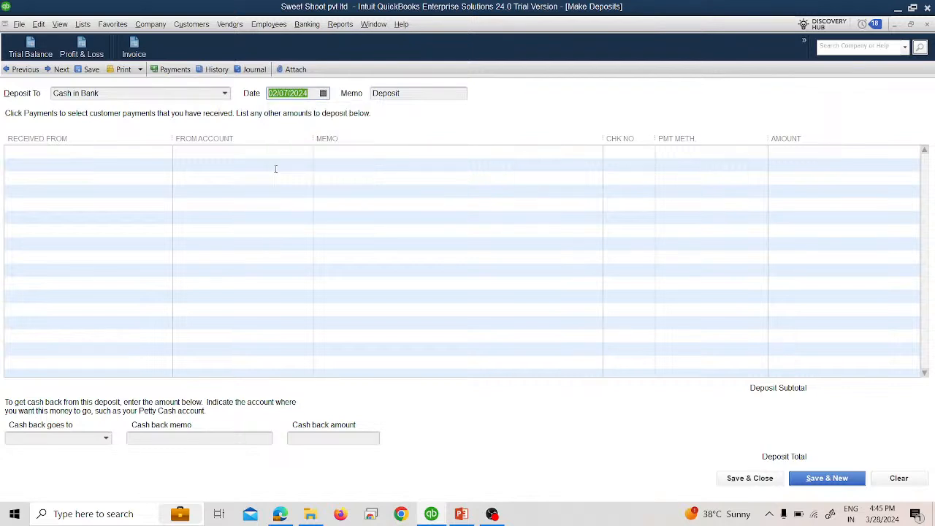
pyautogui.click(160, 153)
pyautogui.click(167, 151)
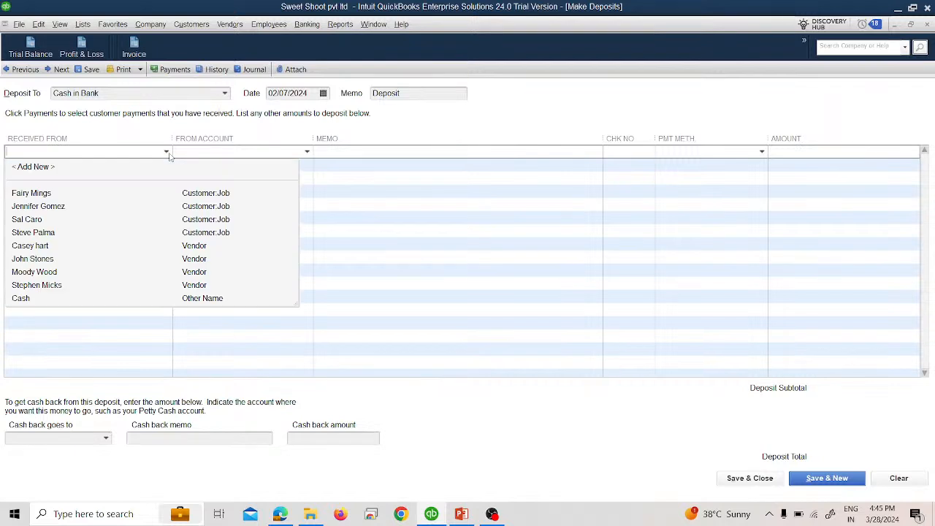
pyautogui.click(63, 235)
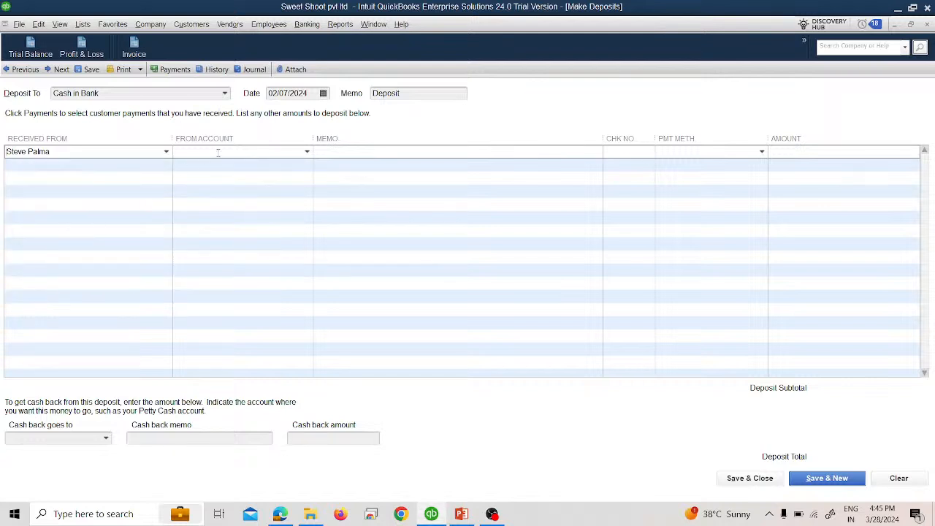
pyautogui.click(167, 151)
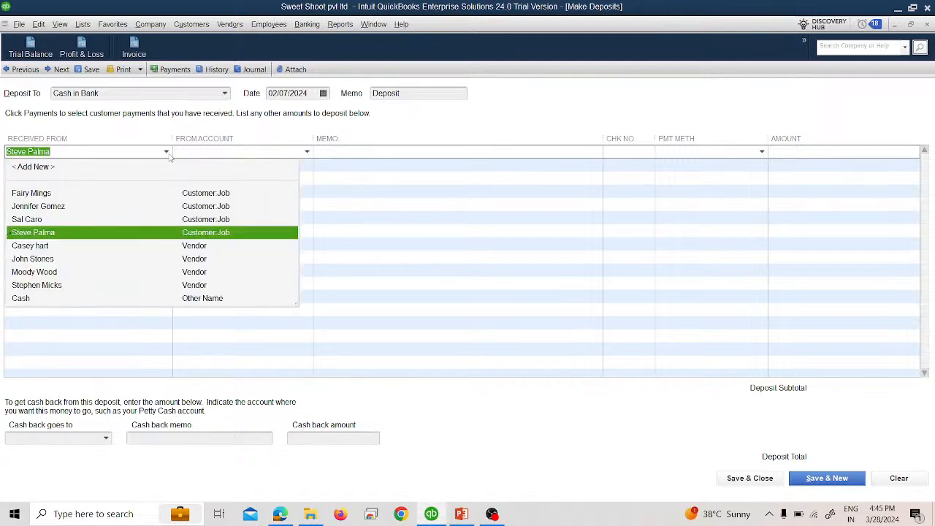
pyautogui.click(205, 152)
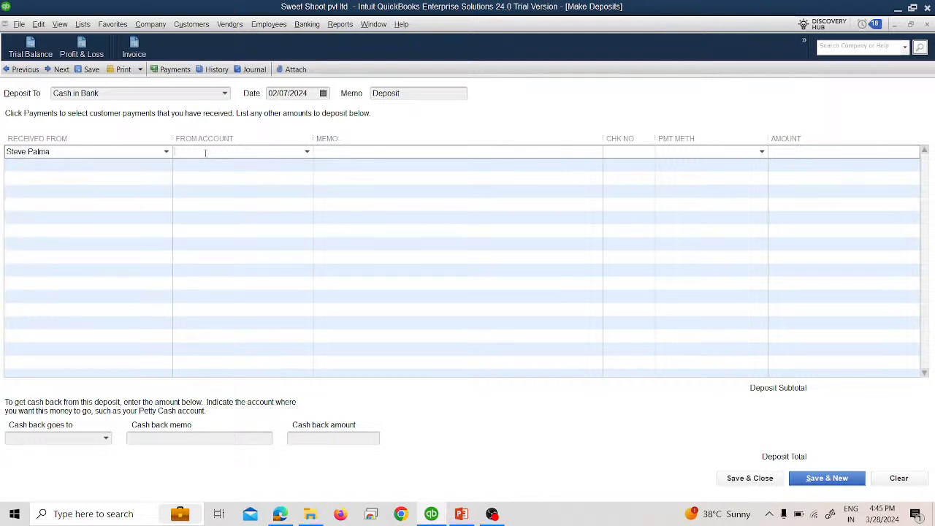
# Assign the first deposit line to Editing Income with an amount of 1,000
pyautogui.click(307, 151)
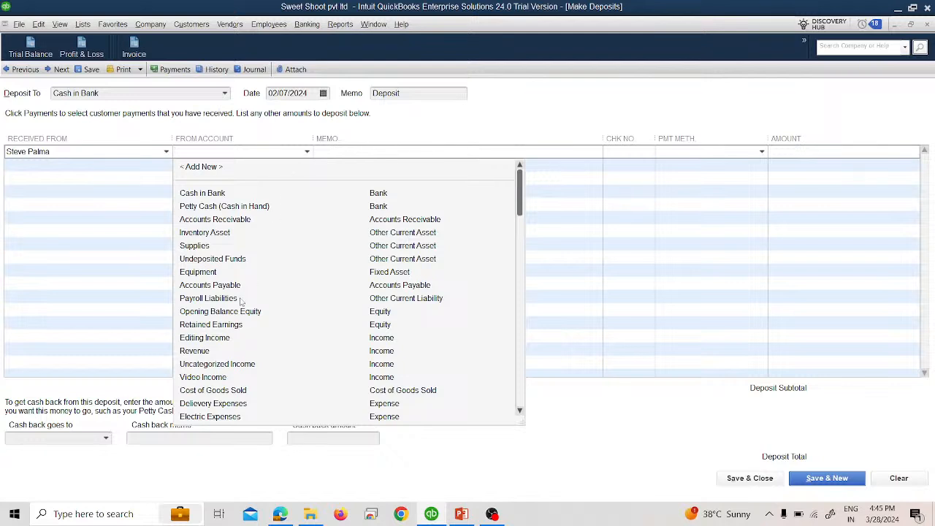
pyautogui.click(222, 338)
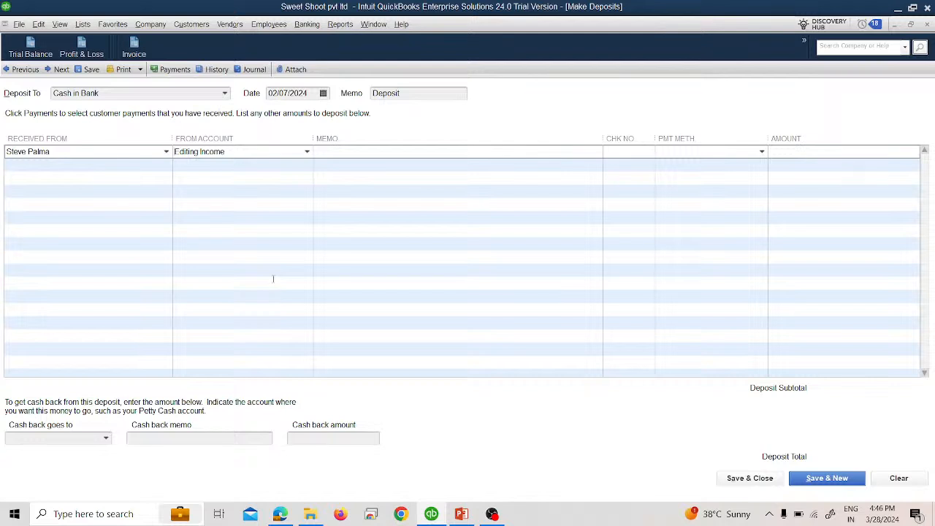
pyautogui.click(779, 153)
pyautogui.write('1000')
pyautogui.press('Tab')
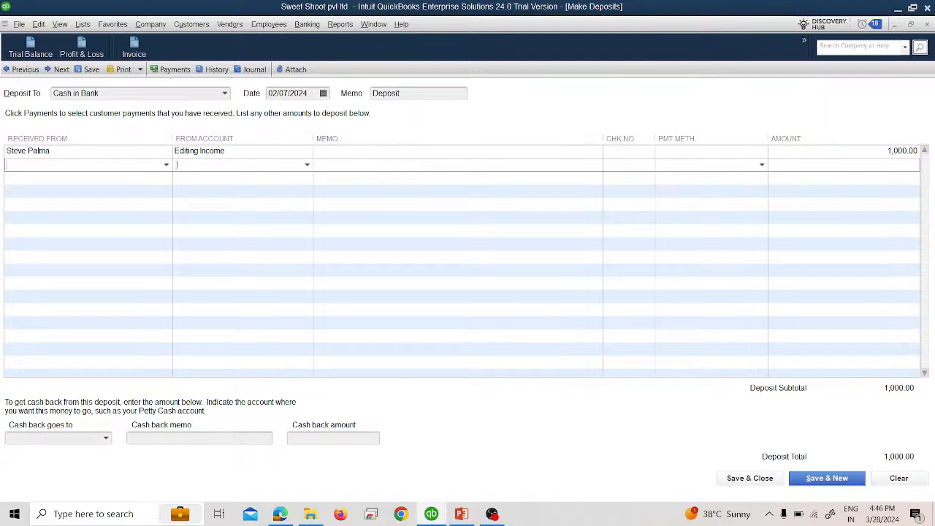
# Add a second deposit line for the second listed vendor against Supplies with an amount of -100
pyautogui.click(167, 166)
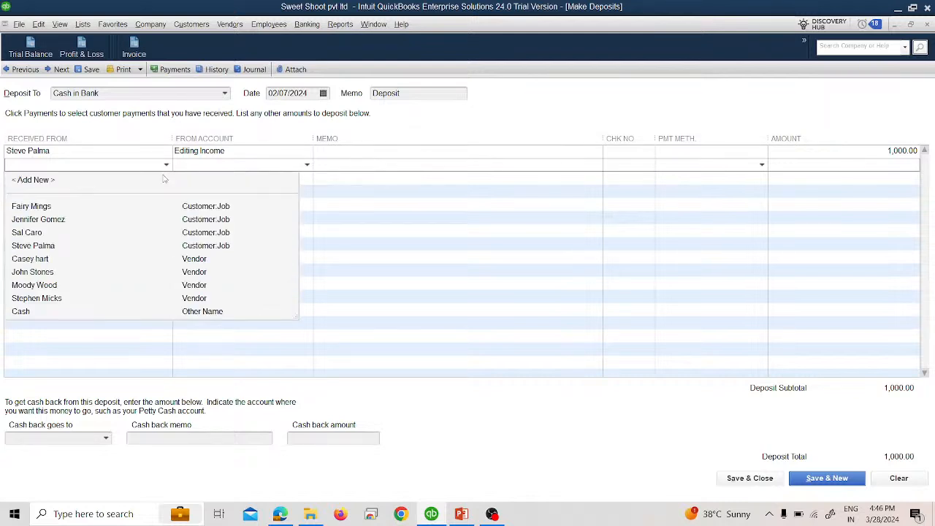
pyautogui.click(66, 276)
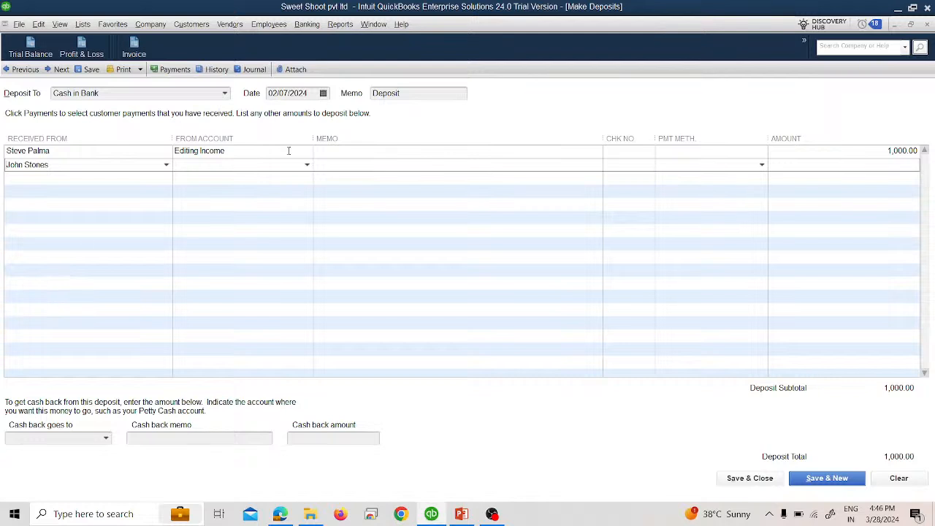
pyautogui.click(306, 165)
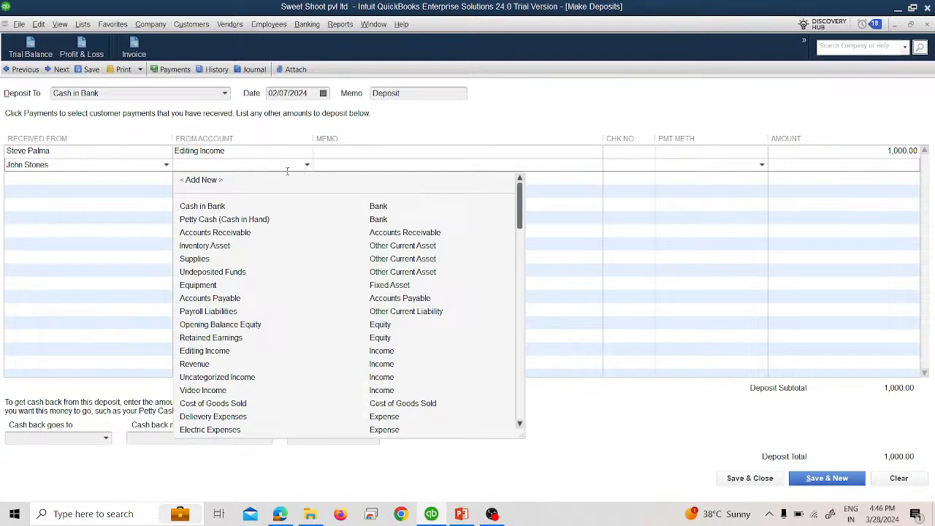
pyautogui.click(226, 260)
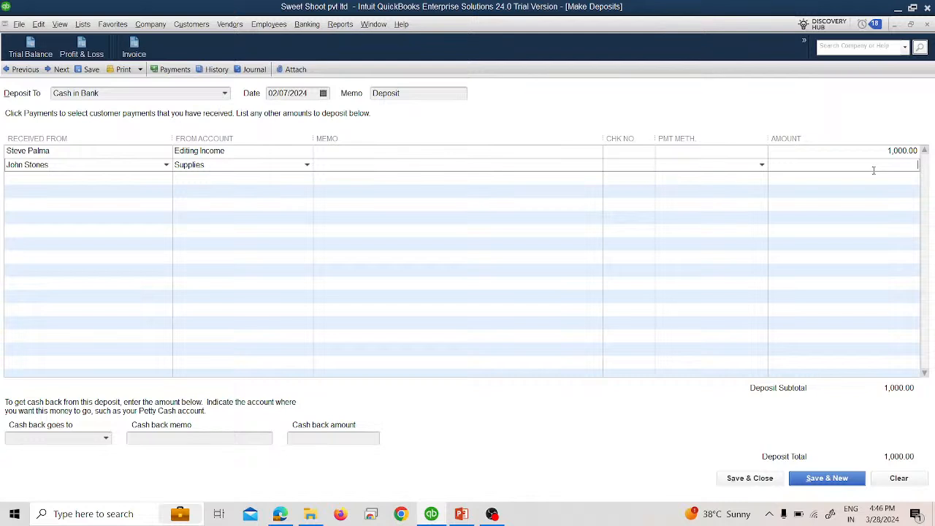
pyautogui.write('100')
pyautogui.press('Tab')
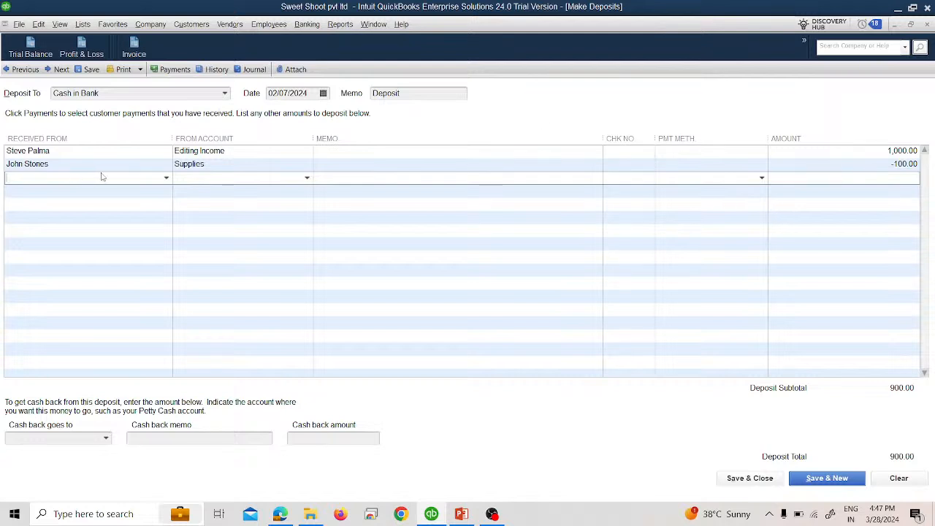
# Add a third deposit line for the third listed vendor against Delievery Expenses with an amount of -200
pyautogui.click(166, 179)
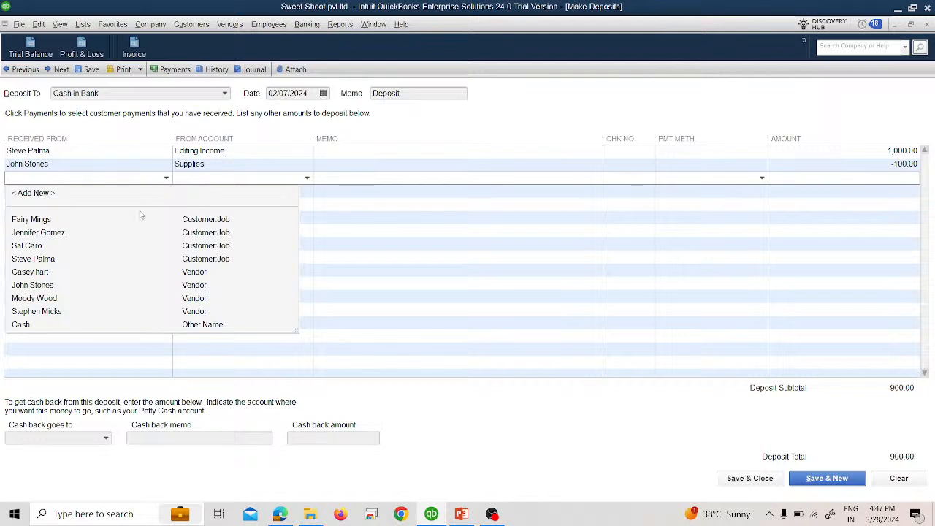
pyautogui.click(61, 299)
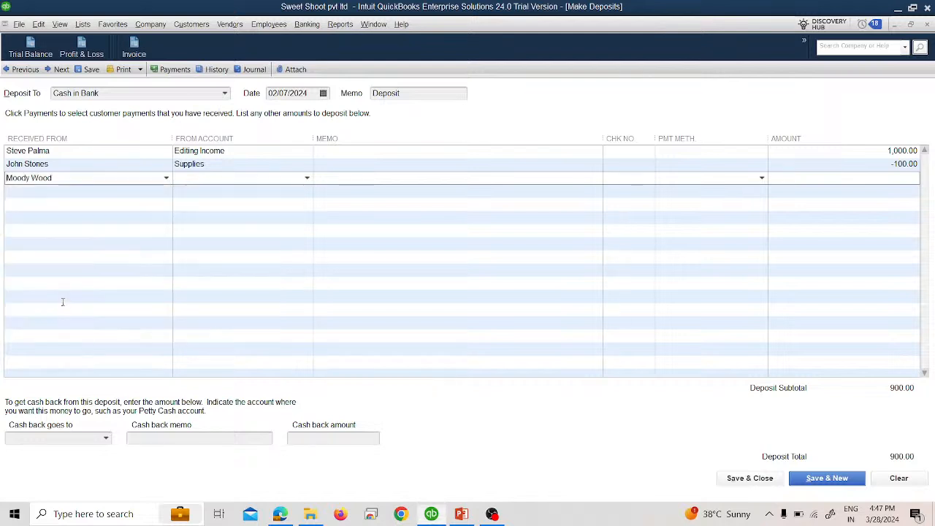
pyautogui.click(306, 178)
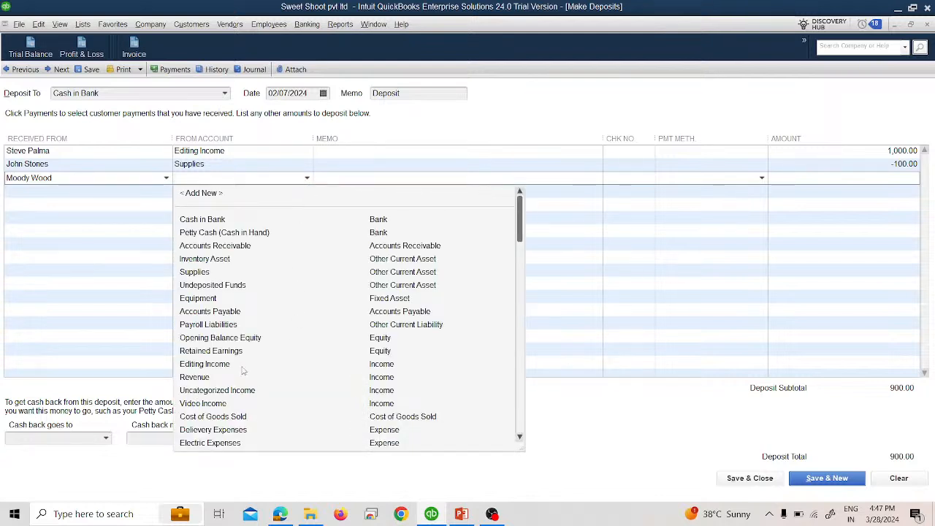
pyautogui.click(245, 432)
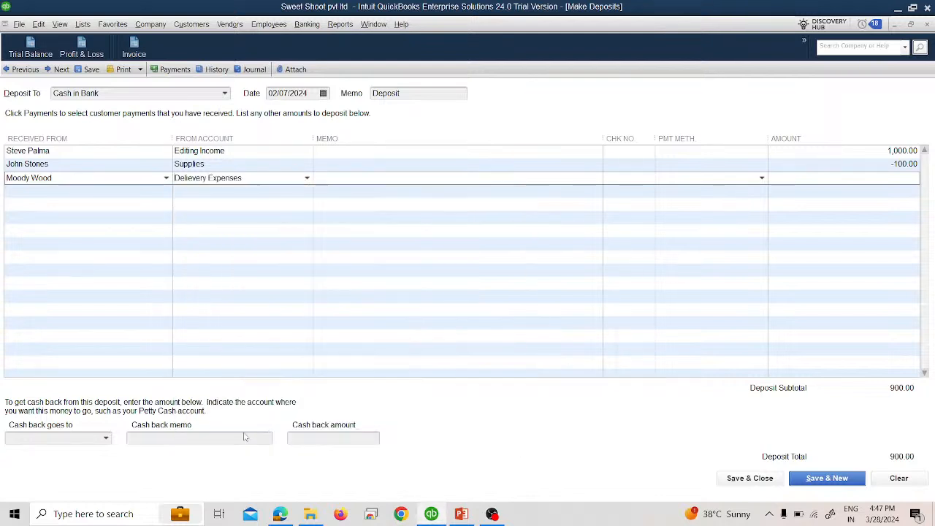
pyautogui.click(856, 177)
pyautogui.write('200')
pyautogui.press('Tab')
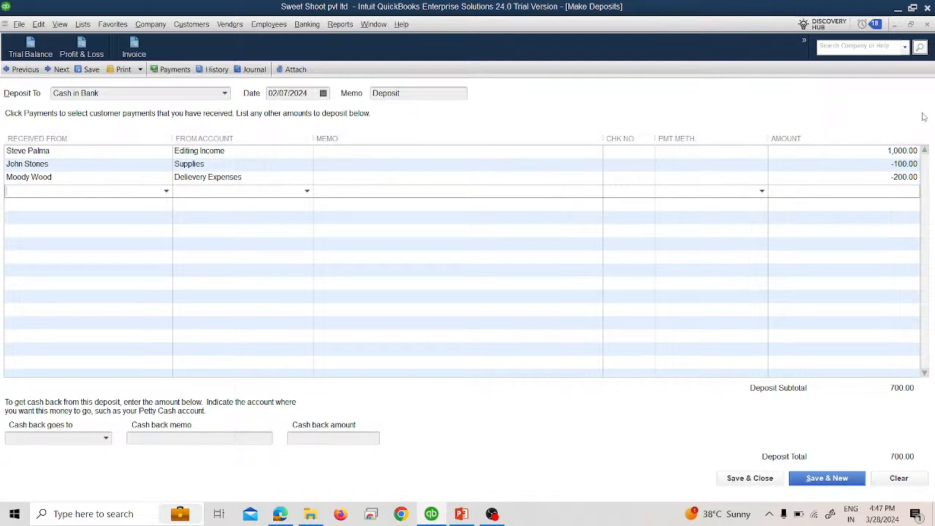
# Set the deposit's memo to 121212, then save and close the deposit
pyautogui.click(404, 93)
pyautogui.doubleClick(404, 93)
pyautogui.write('121212')
pyautogui.click(750, 478)
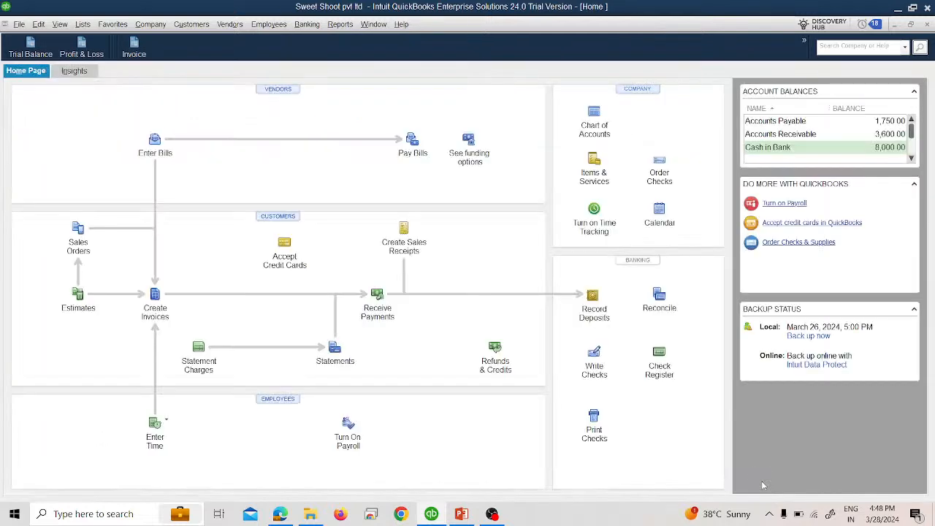
# Check the Cash in Bank transactions from the Trial Balance, inspect the 02/07/2024 deposit, and return to the Trial Balance
pyautogui.click(30, 45)
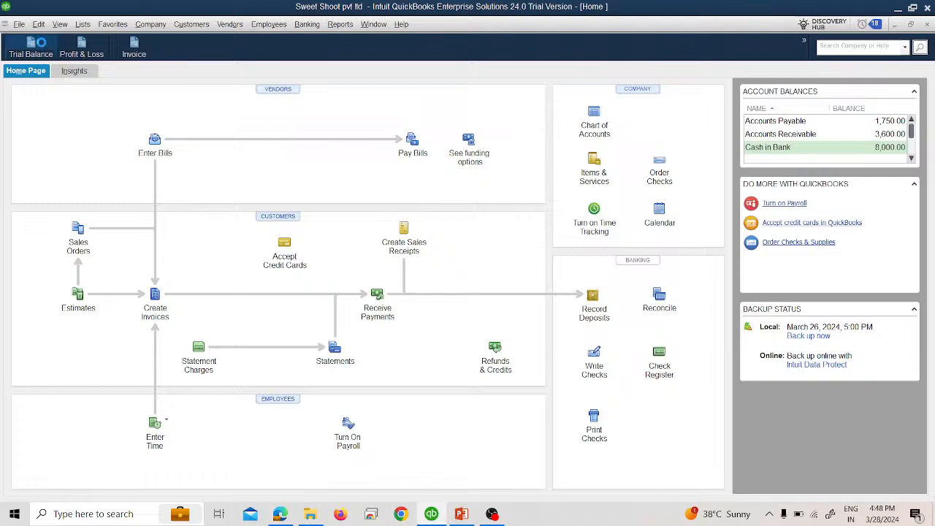
pyautogui.doubleClick(511, 205)
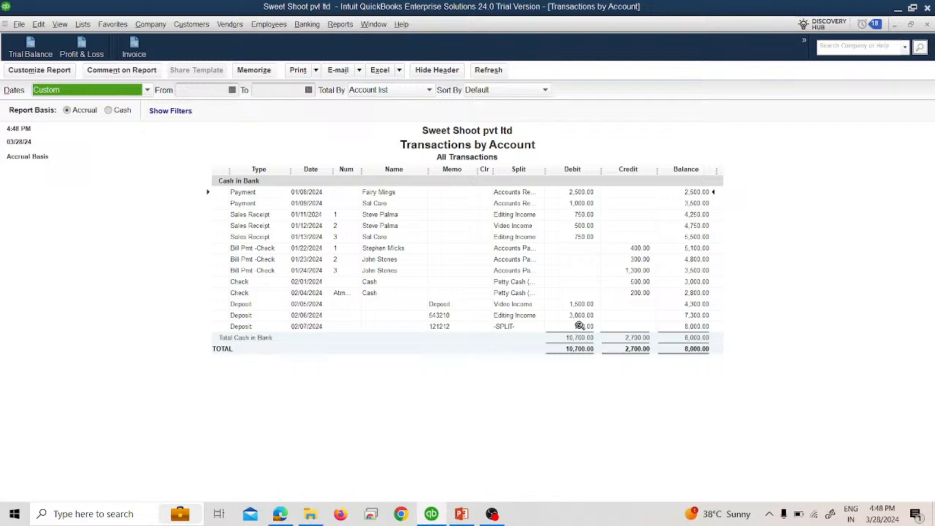
pyautogui.doubleClick(579, 326)
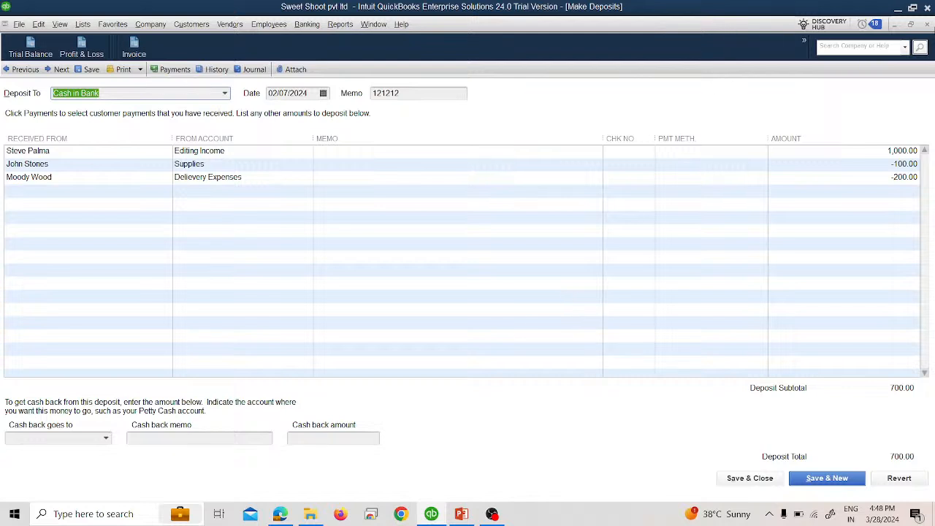
pyautogui.click(926, 24)
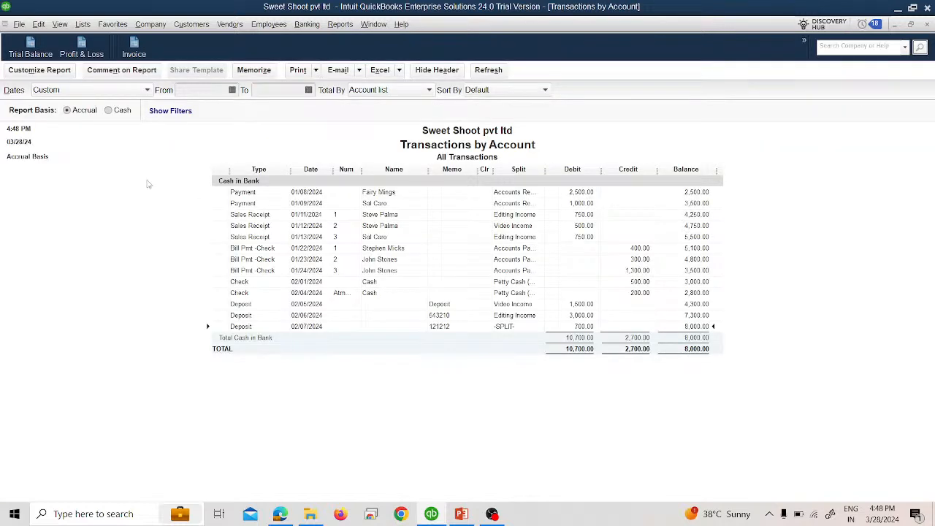
pyautogui.click(930, 27)
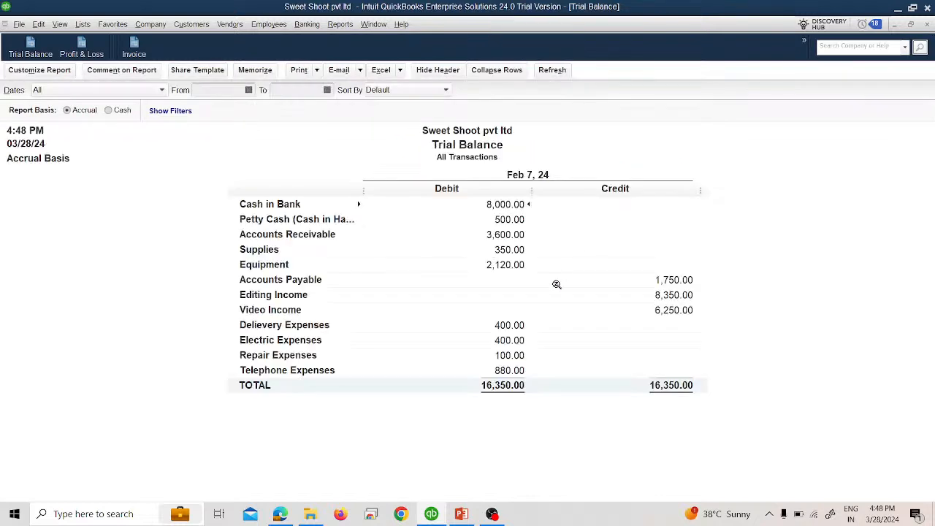
# Review the transactions behind the Delievery Expenses and Supplies balances in the Trial Balance
pyautogui.doubleClick(503, 325)
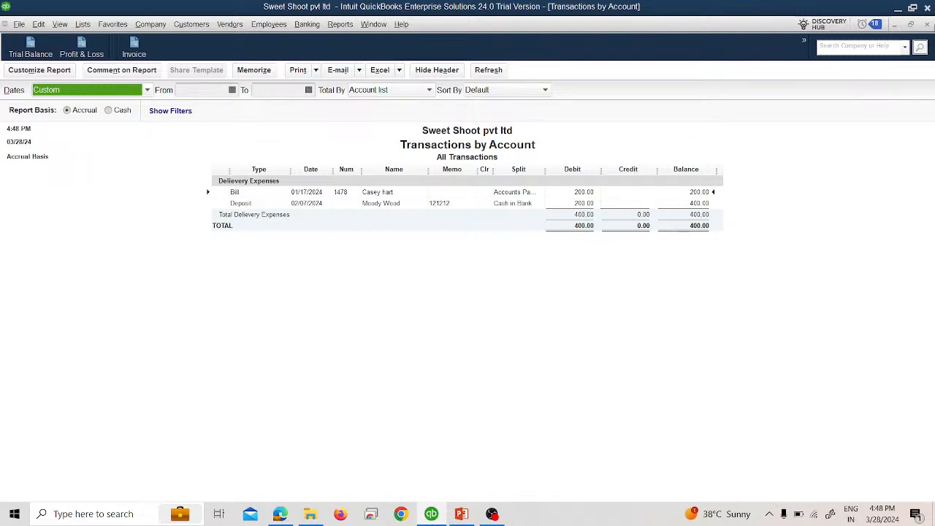
pyautogui.click(928, 25)
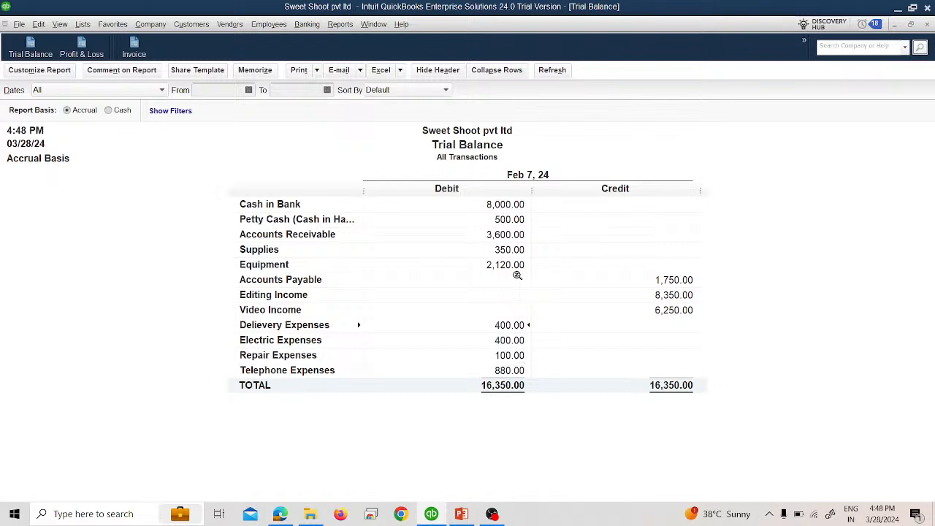
pyautogui.doubleClick(517, 250)
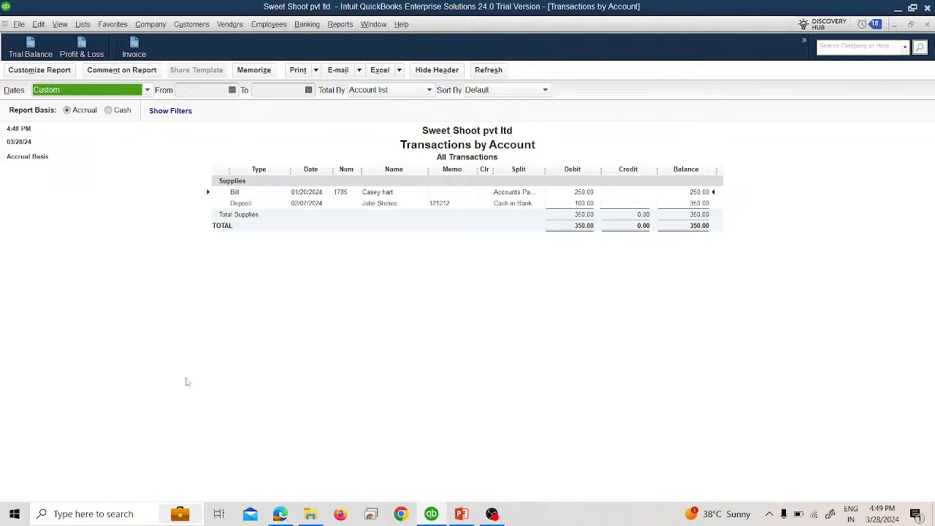
pyautogui.click(926, 25)
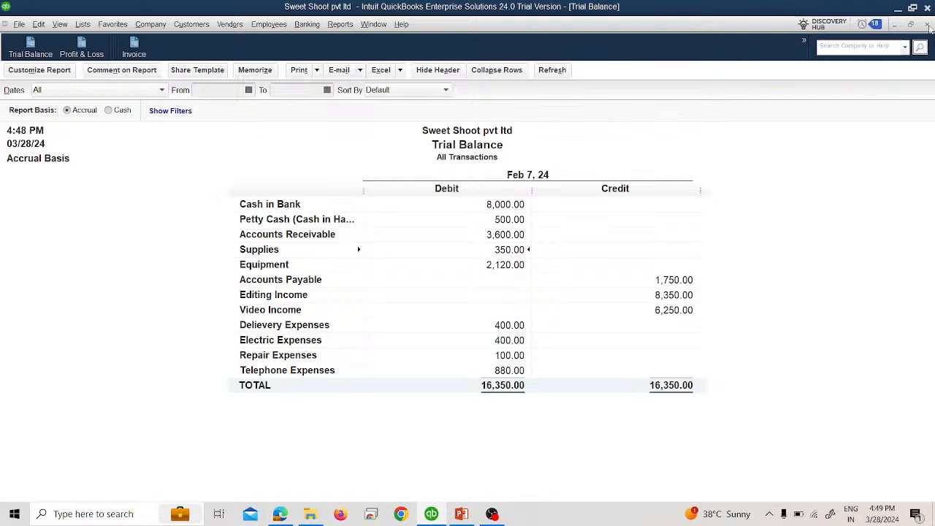
# Switch to the PowerPoint slide show and advance to the Undeposited Funds slide
pyautogui.hotkey('alt', 'Tab')
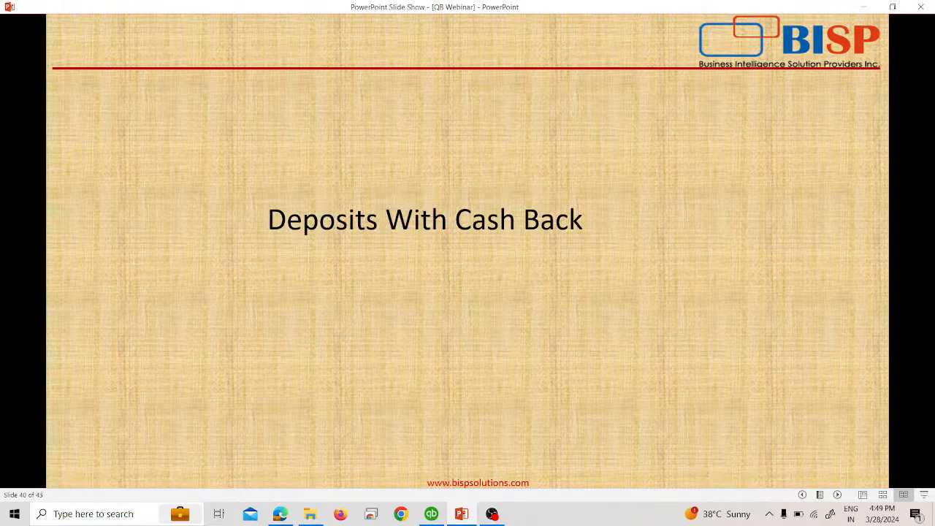
pyautogui.press('Right')
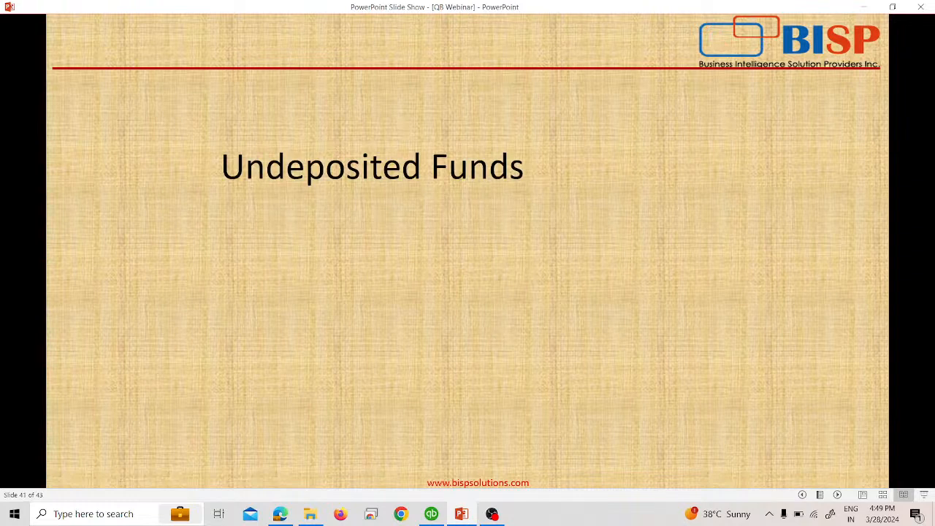
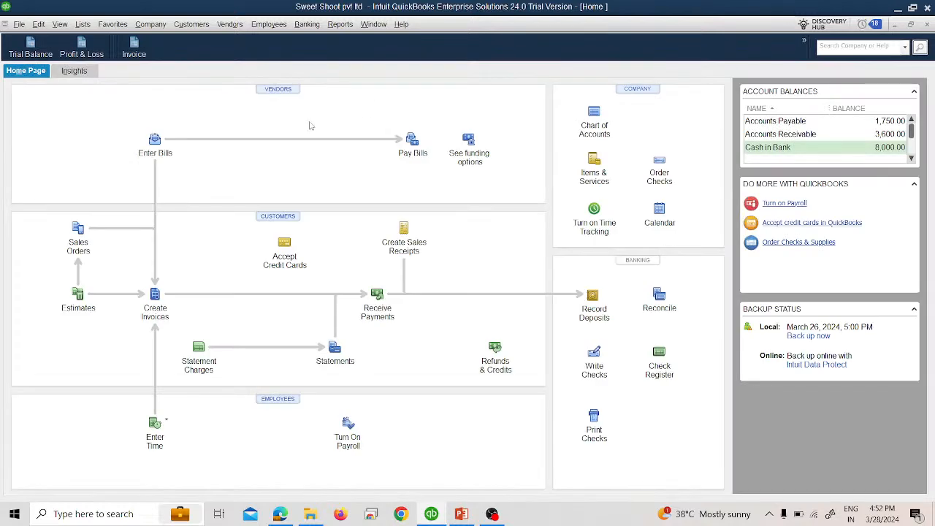
# Create a sales receipt in QuickBooks dated 02/08/2024 for the third listed customer
pyautogui.click(306, 24)
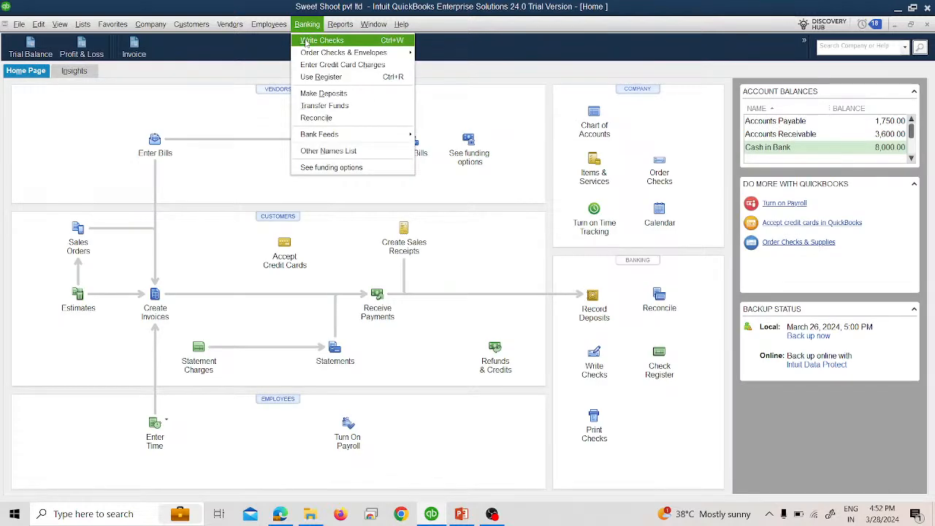
pyautogui.click(253, 68)
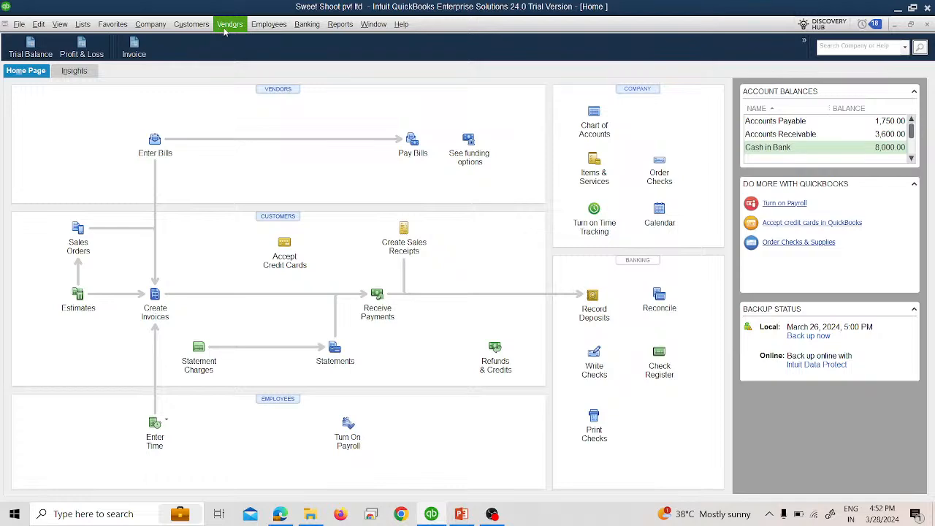
pyautogui.click(191, 29)
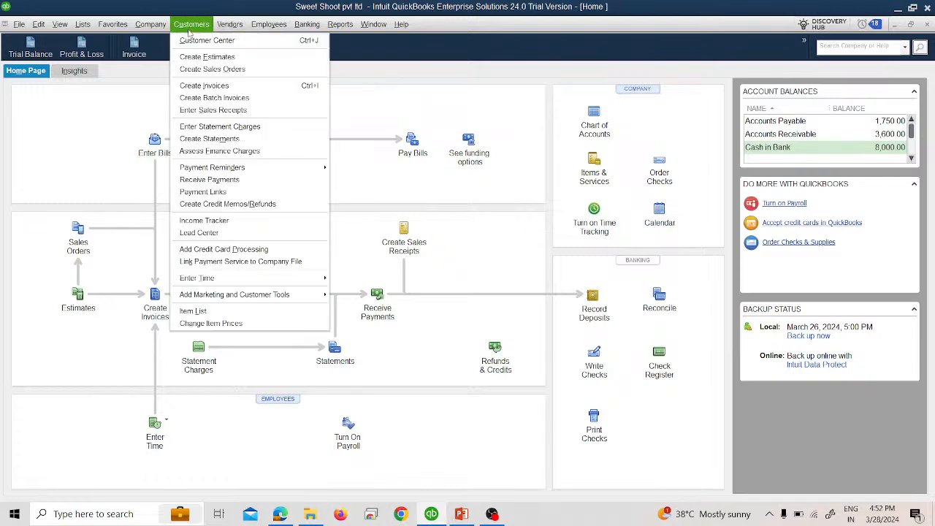
pyautogui.click(214, 107)
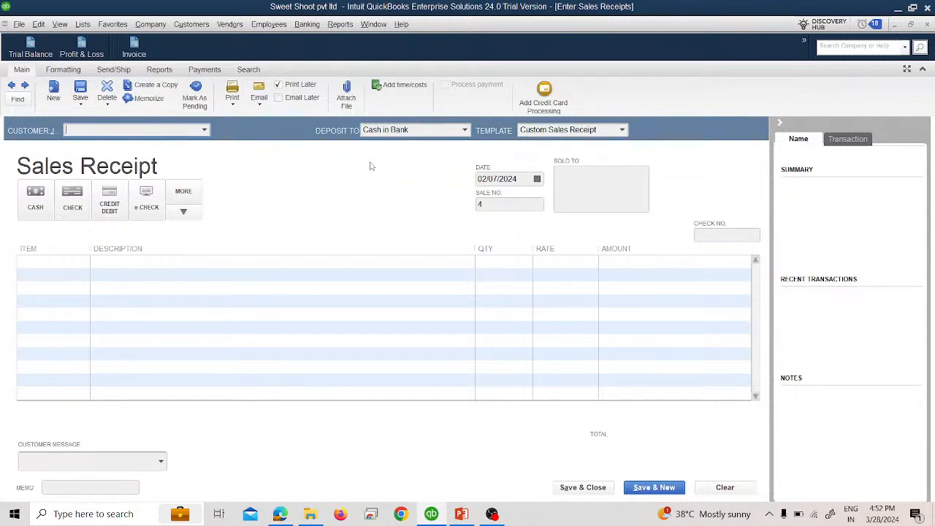
pyautogui.click(537, 178)
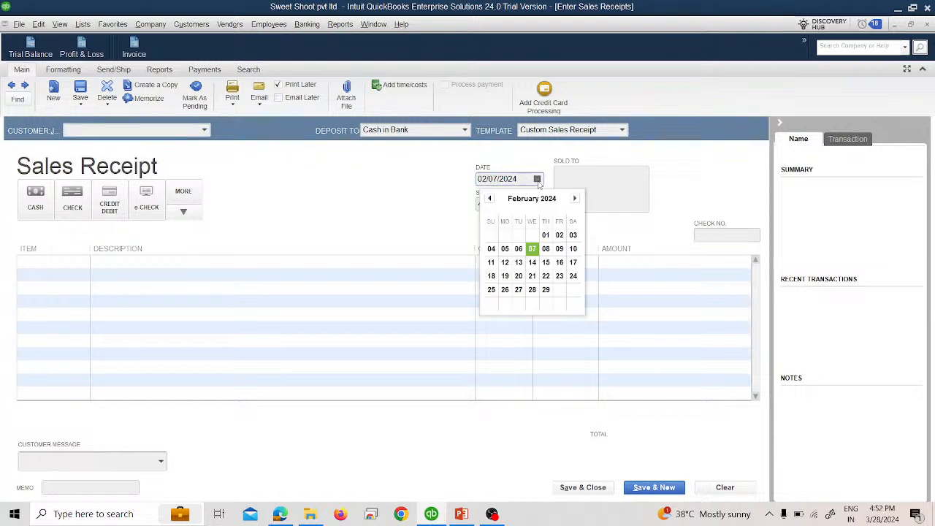
pyautogui.click(546, 250)
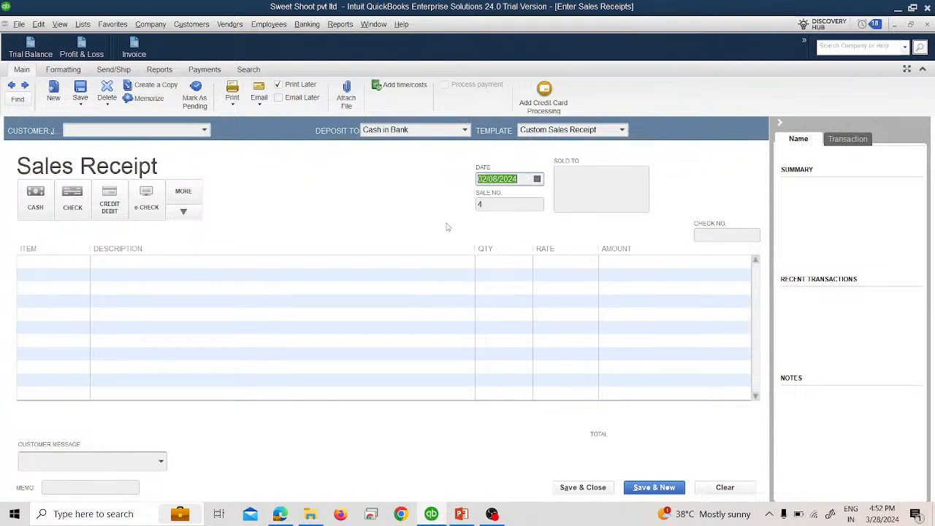
pyautogui.click(205, 131)
pyautogui.click(119, 201)
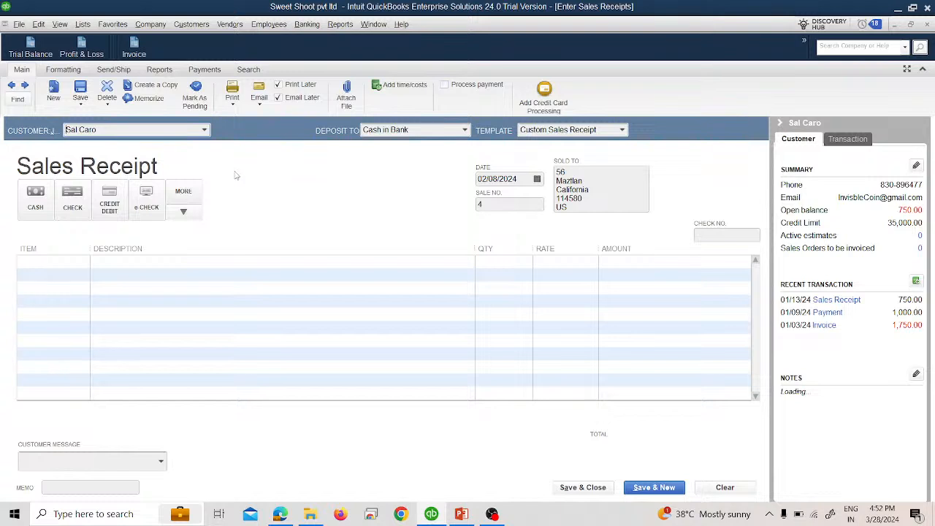
# Add a Video Shoot Income line to the sales receipt with a quantity of 10
pyautogui.click(82, 266)
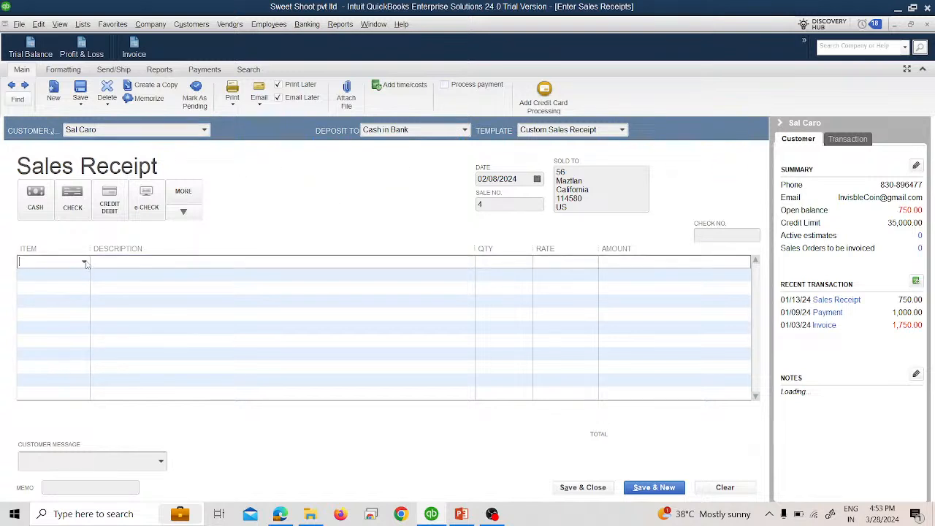
pyautogui.click(85, 263)
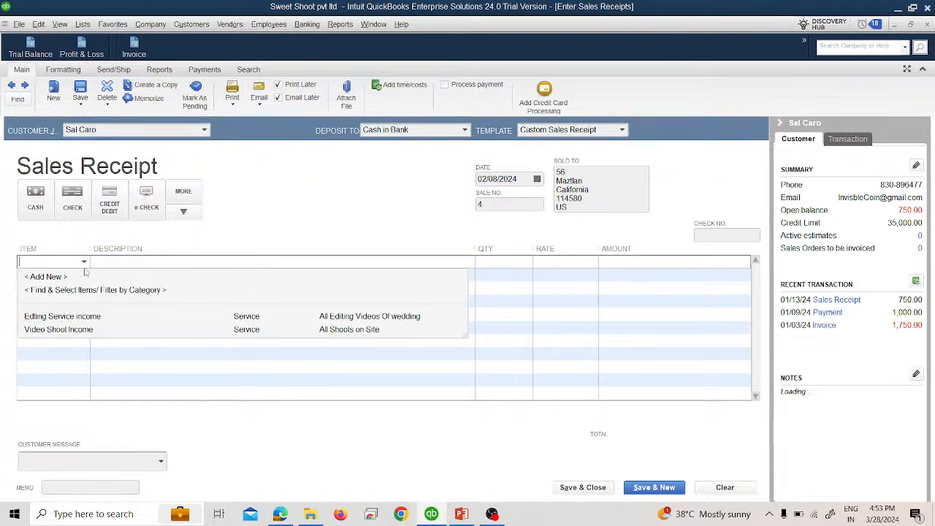
pyautogui.click(110, 330)
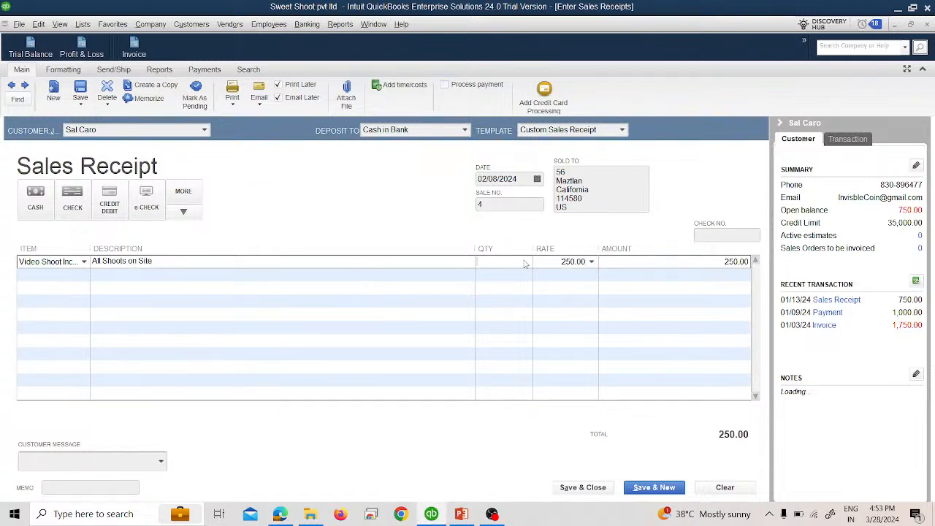
pyautogui.click(524, 261)
pyautogui.write('8')
pyautogui.write('10')
pyautogui.press('Tab')
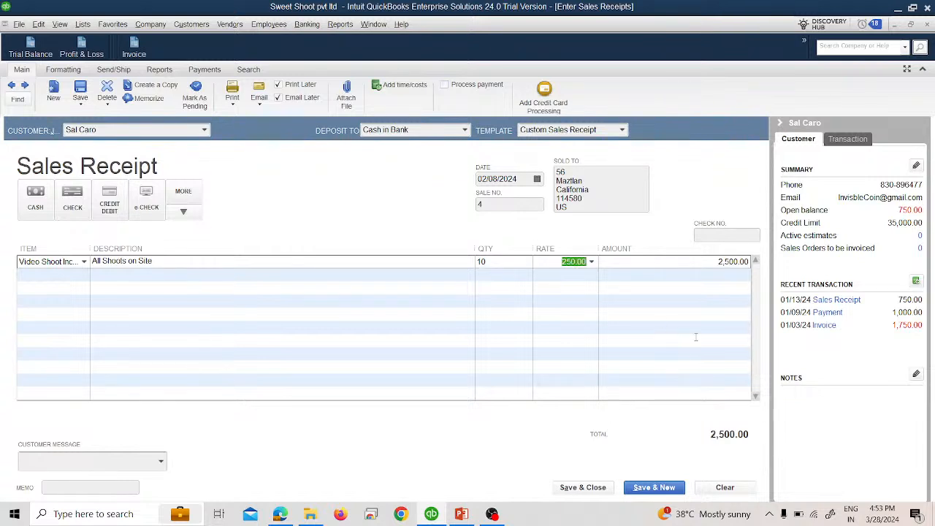
# Enter check number 2569, direct the receipt's deposit to Undeposited Funds, and save and close it
pyautogui.click(712, 235)
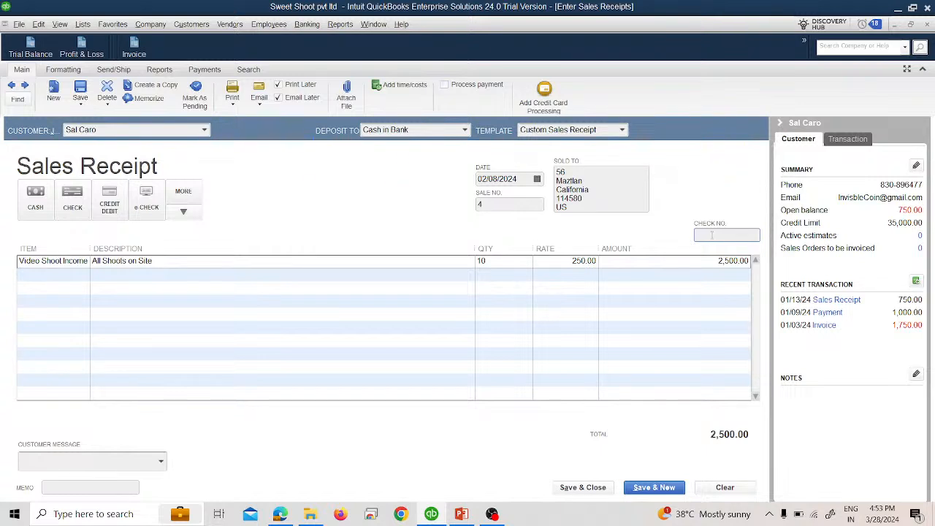
pyautogui.write('2569')
pyautogui.click(462, 132)
pyautogui.click(463, 131)
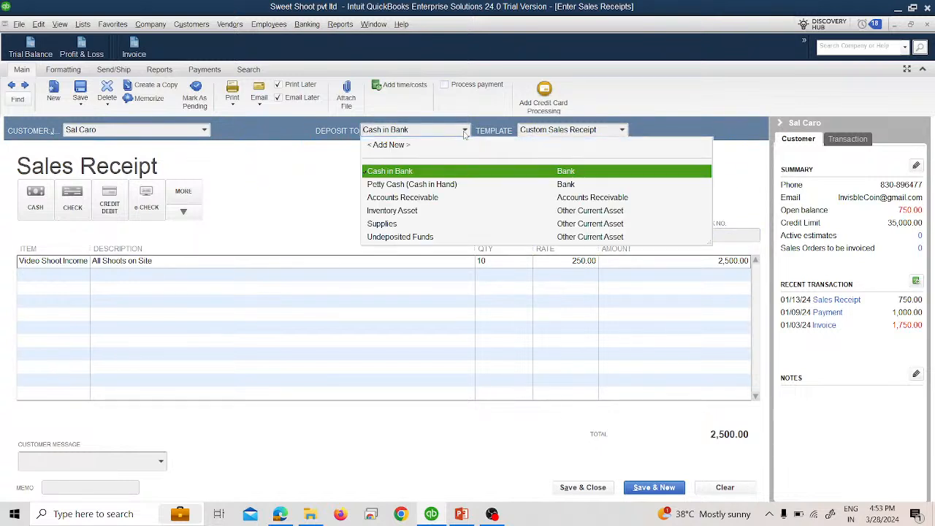
pyautogui.click(421, 238)
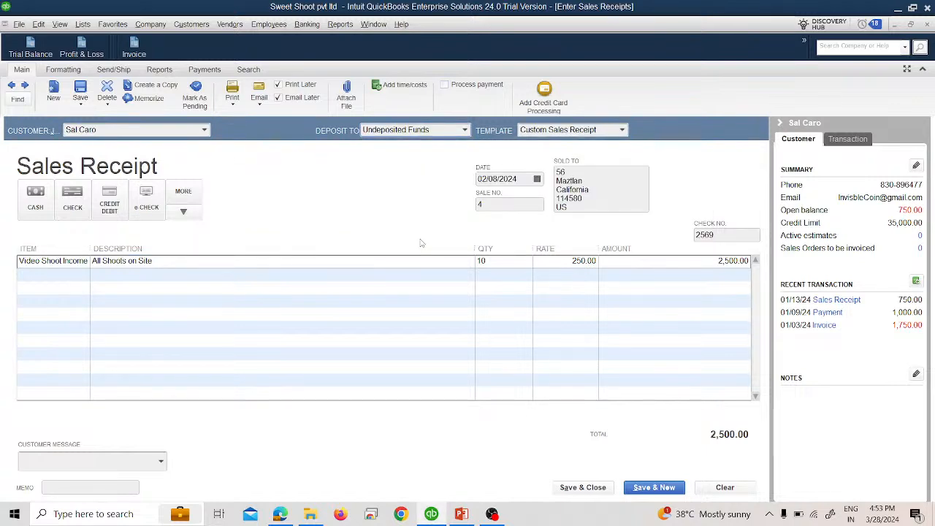
pyautogui.click(578, 491)
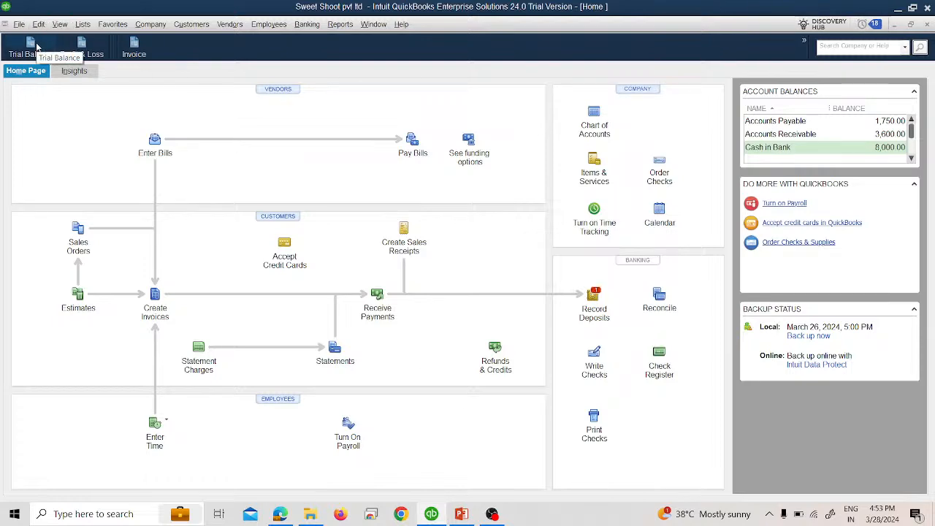
# Open the Trial Balance and review the Cash in Bank transactions for all dates, closing the detail report without memorizing it
pyautogui.click(37, 46)
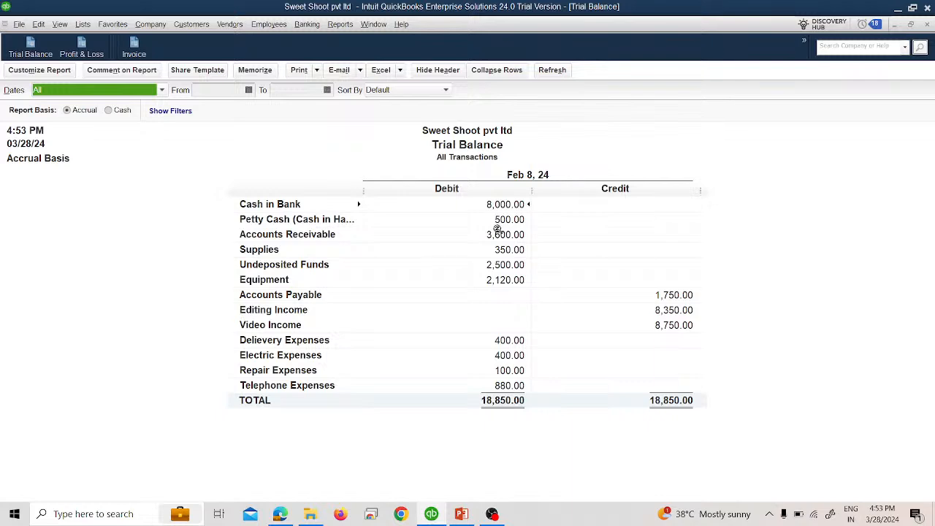
pyautogui.doubleClick(496, 205)
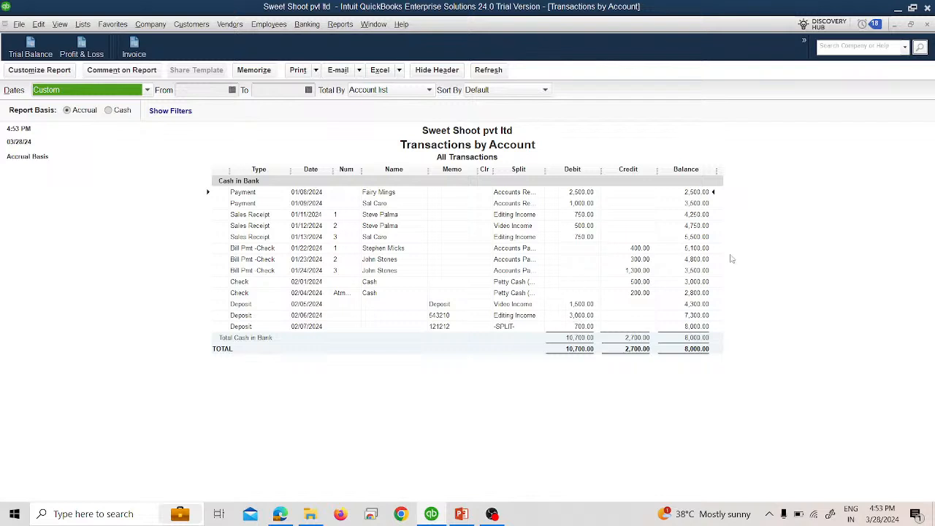
pyautogui.click(113, 91)
pyautogui.scroll(5, 90, 108)
pyautogui.click(91, 107)
pyautogui.click(927, 26)
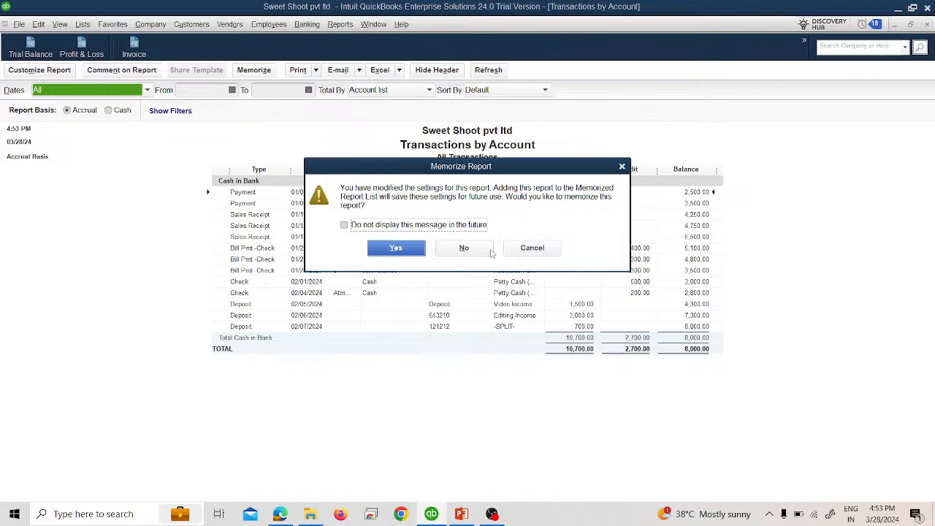
pyautogui.click(468, 248)
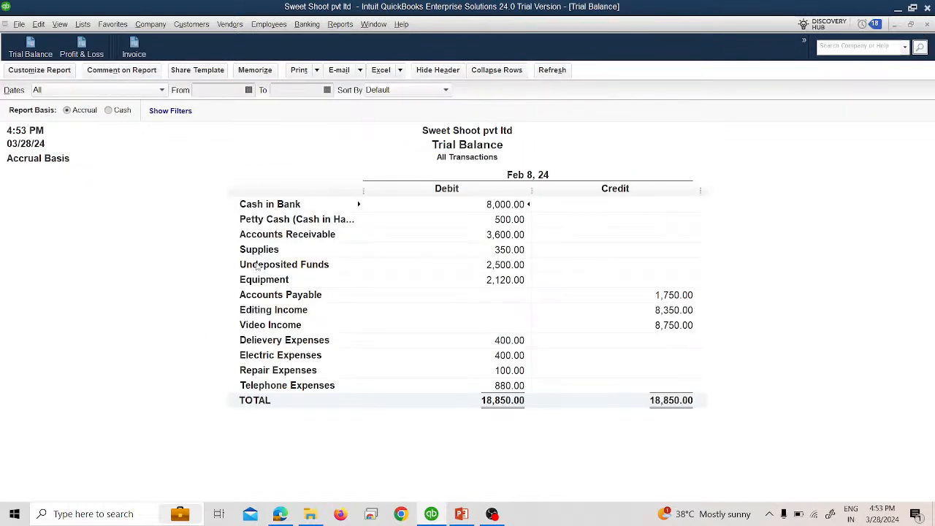
# Review the Undeposited Funds transactions and the Accounts Receivable transactions for all dates, closing each detail report without memorizing it
pyautogui.doubleClick(502, 267)
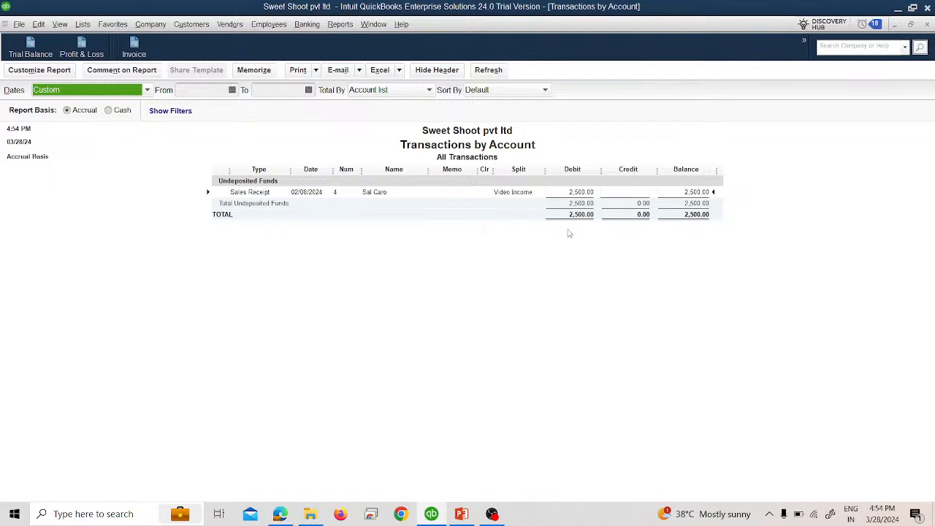
pyautogui.click(927, 25)
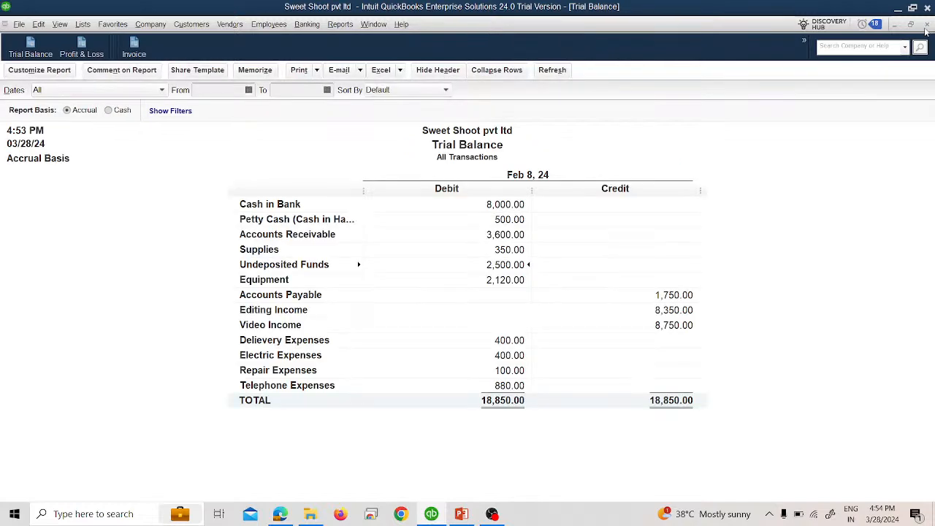
pyautogui.doubleClick(504, 230)
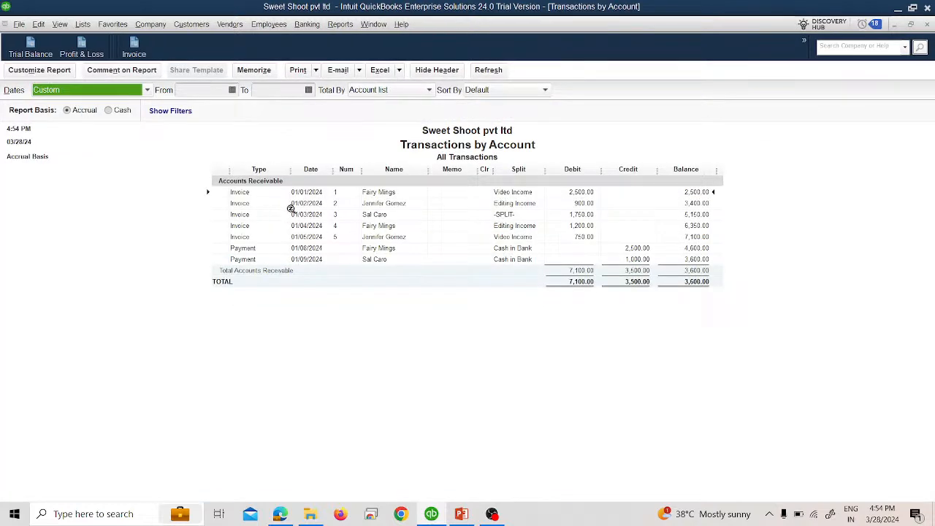
pyautogui.click(119, 89)
pyautogui.click(106, 106)
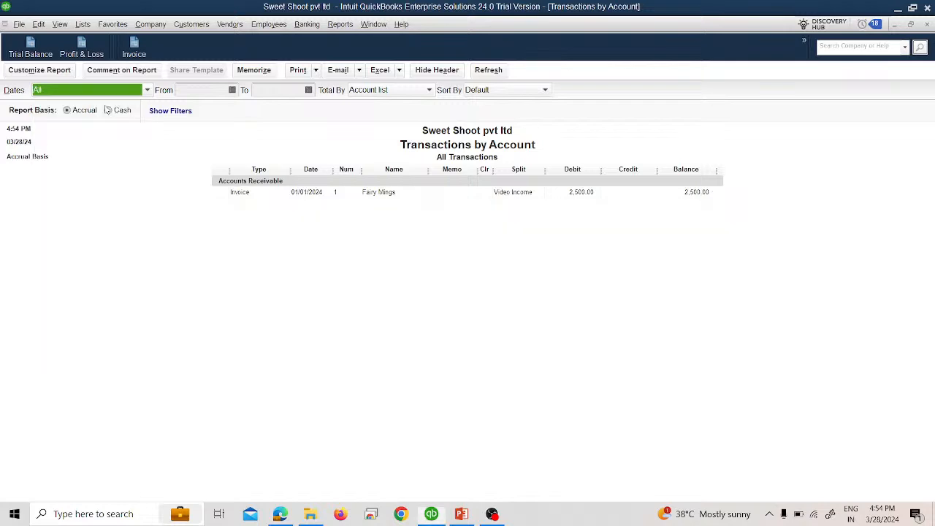
pyautogui.click(927, 24)
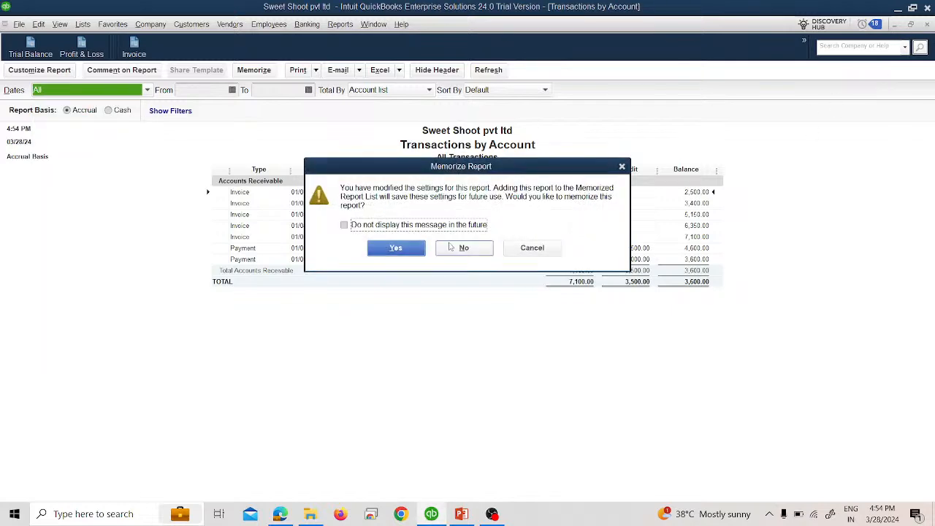
pyautogui.click(447, 248)
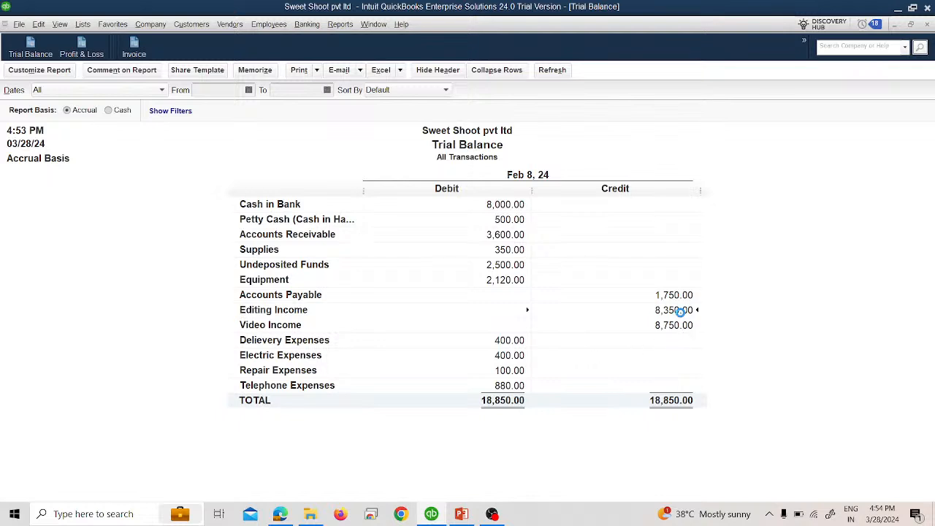
# Examine the Editing Income transactions for all dates from the Trial Balance, and close the detail report without memorizing it
pyautogui.doubleClick(681, 312)
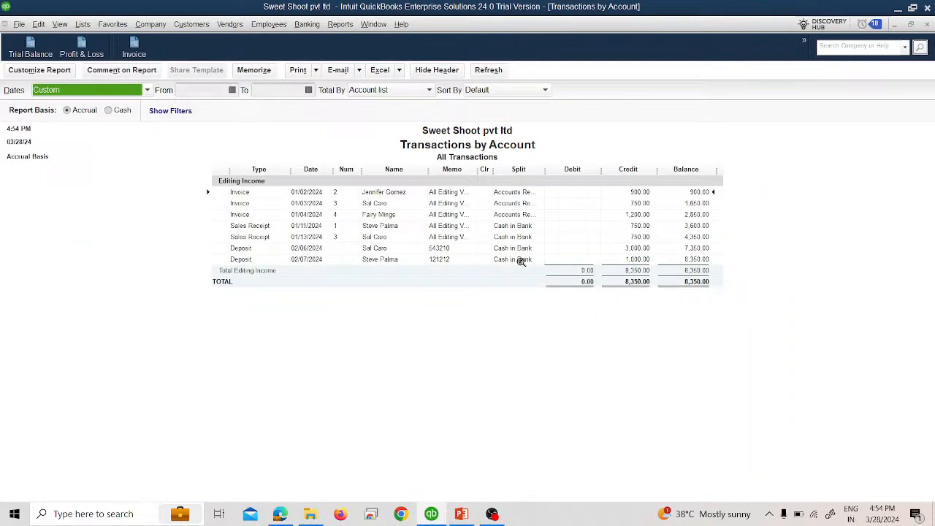
pyautogui.click(84, 92)
pyautogui.scroll(1, 83, 108)
pyautogui.scroll(1, 84, 109)
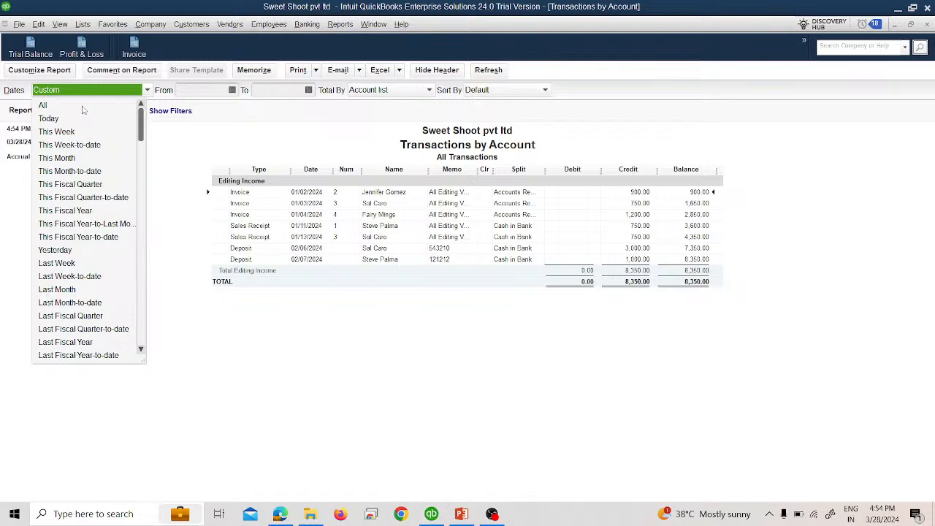
pyautogui.click(82, 106)
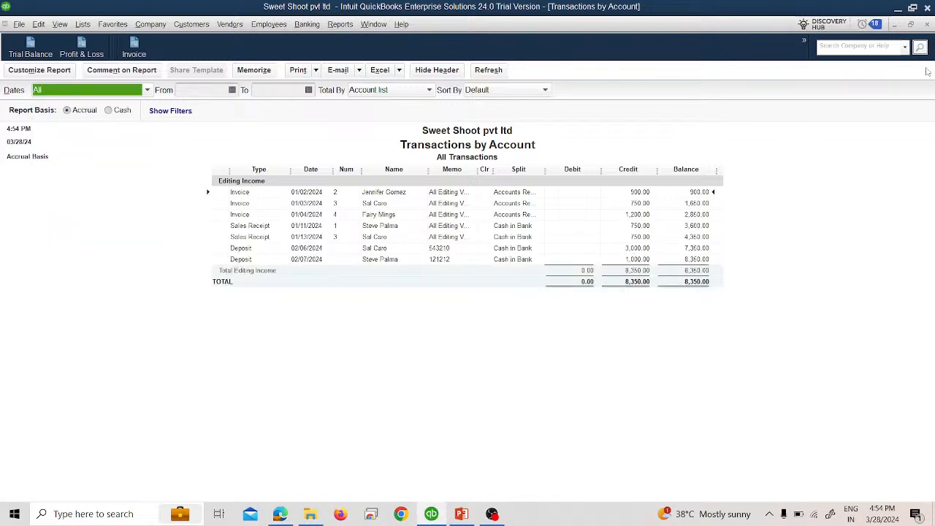
pyautogui.click(927, 25)
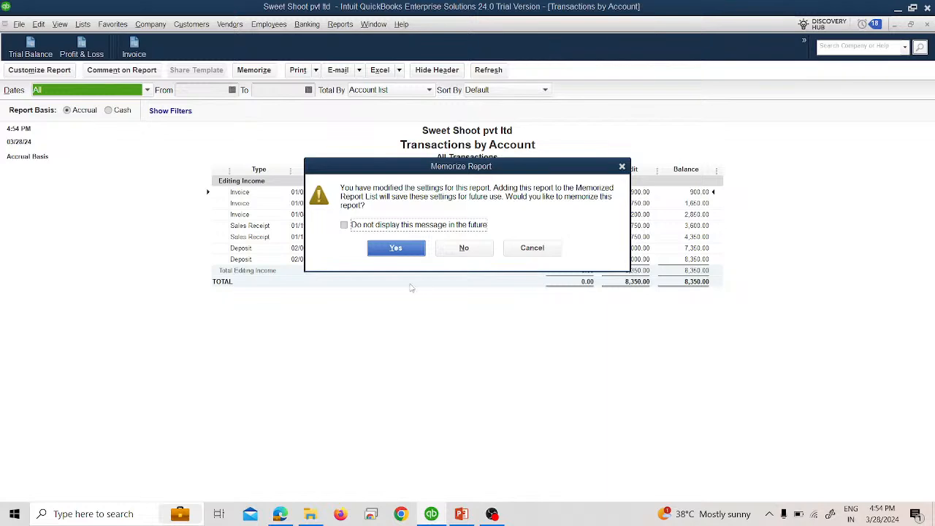
pyautogui.click(448, 251)
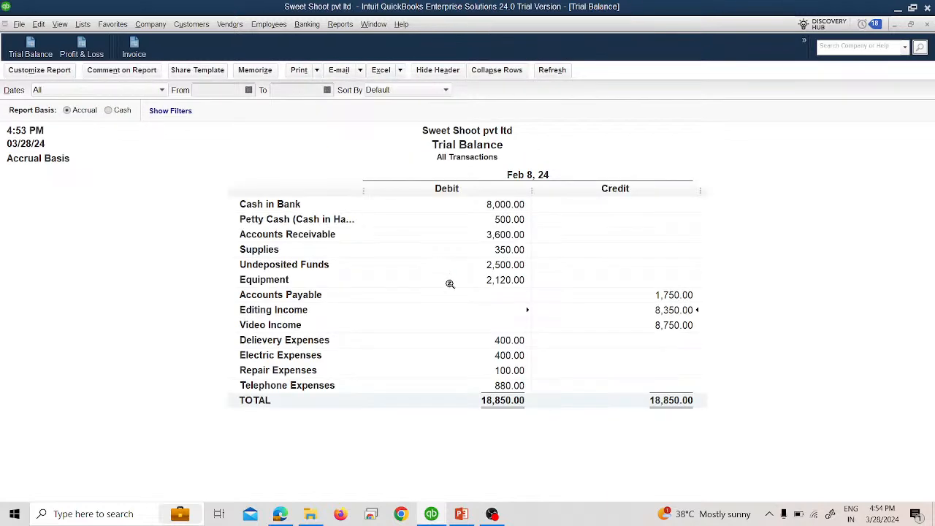
# Examine the Video Income transactions for all dates with a widened Split column, and close the detail report without memorizing it
pyautogui.doubleClick(661, 322)
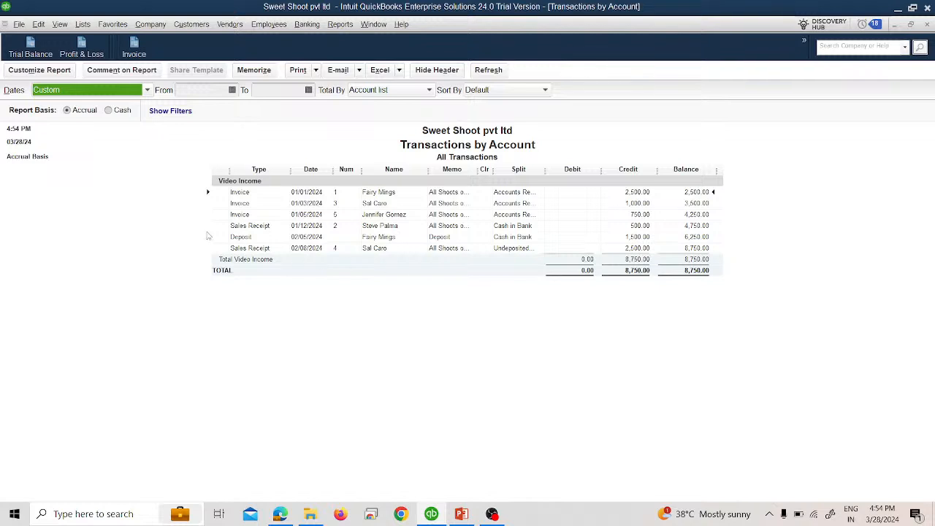
pyautogui.click(117, 90)
pyautogui.scroll(5, 111, 127)
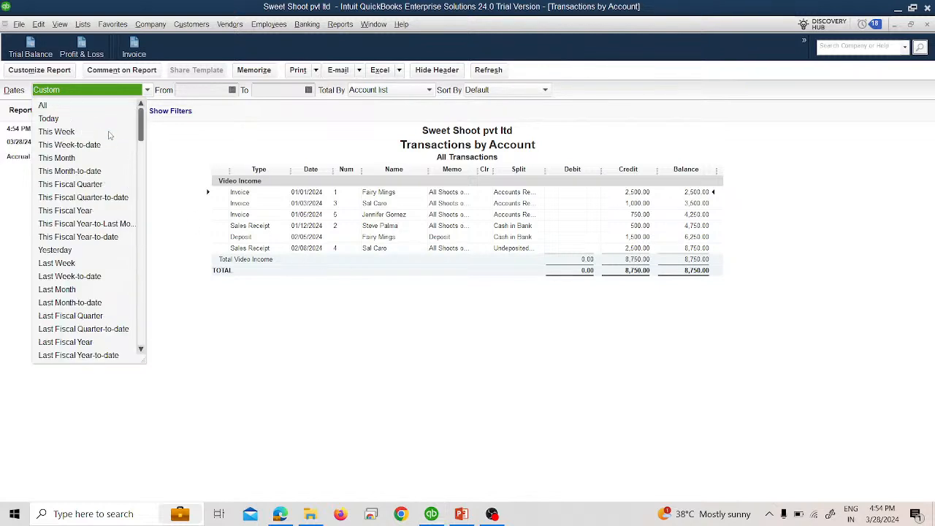
pyautogui.click(87, 101)
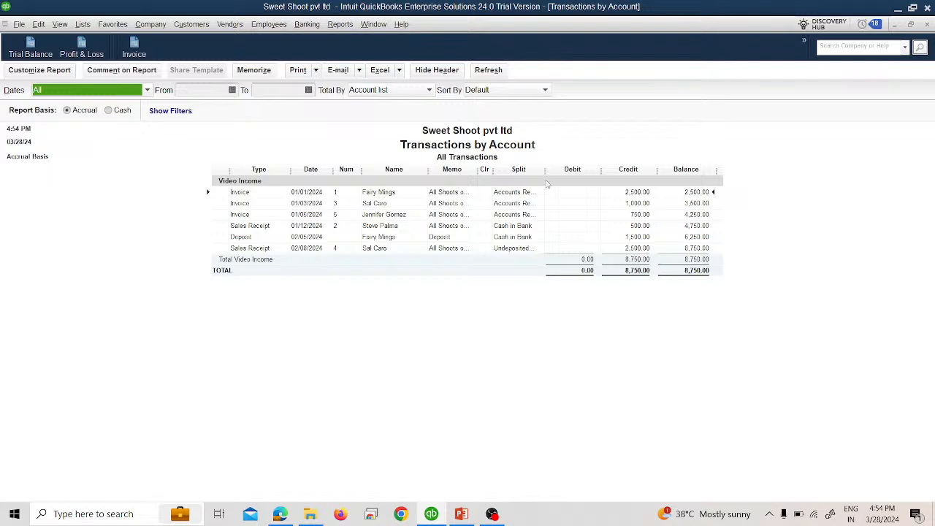
pyautogui.moveTo(544, 170); pyautogui.dragTo(560, 173)
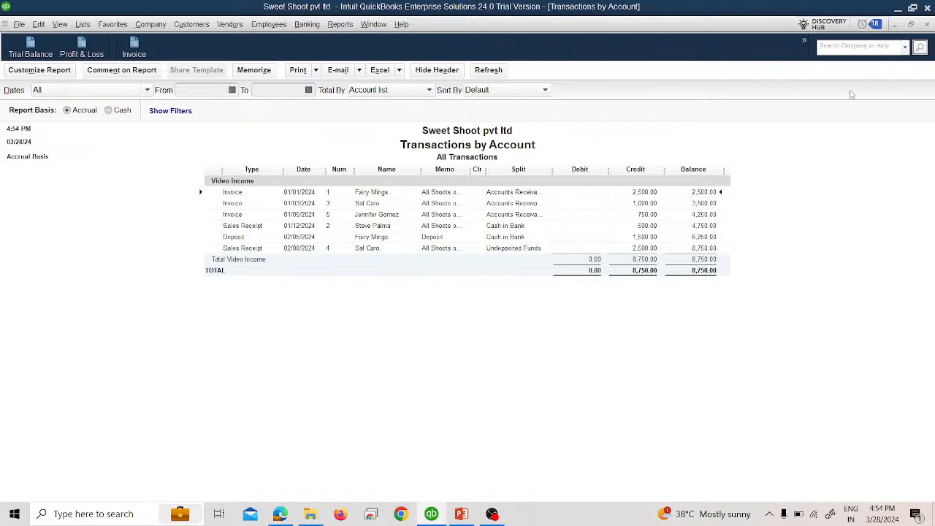
pyautogui.click(926, 24)
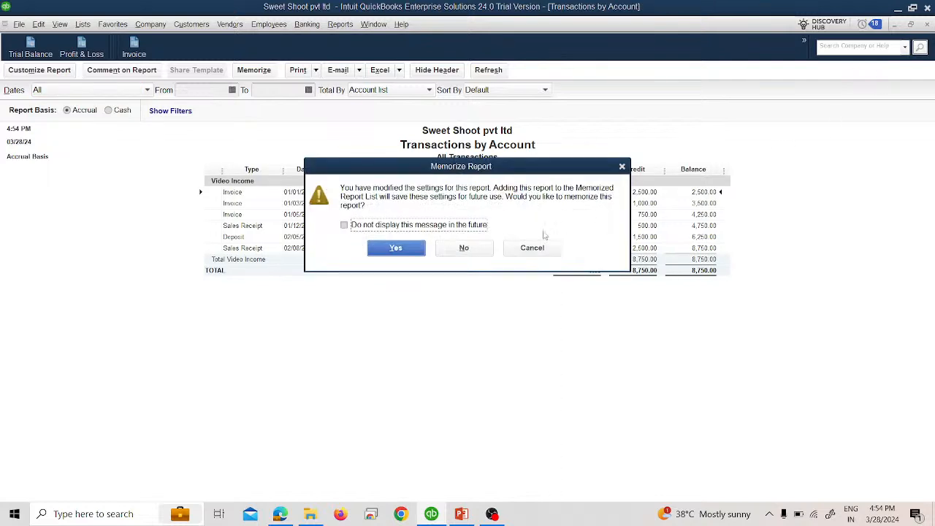
pyautogui.click(463, 248)
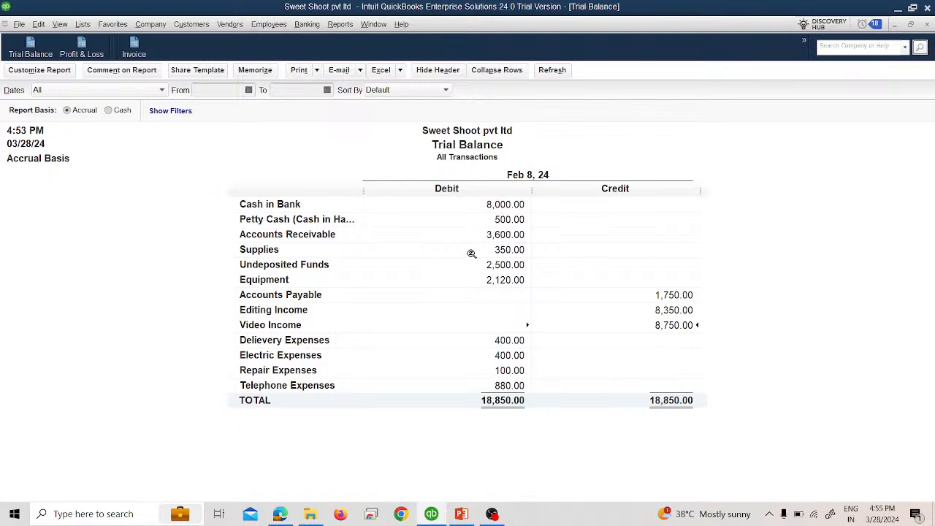
# Start a customer payment dated 02/09/2024 received from the first listed customer
pyautogui.click(201, 25)
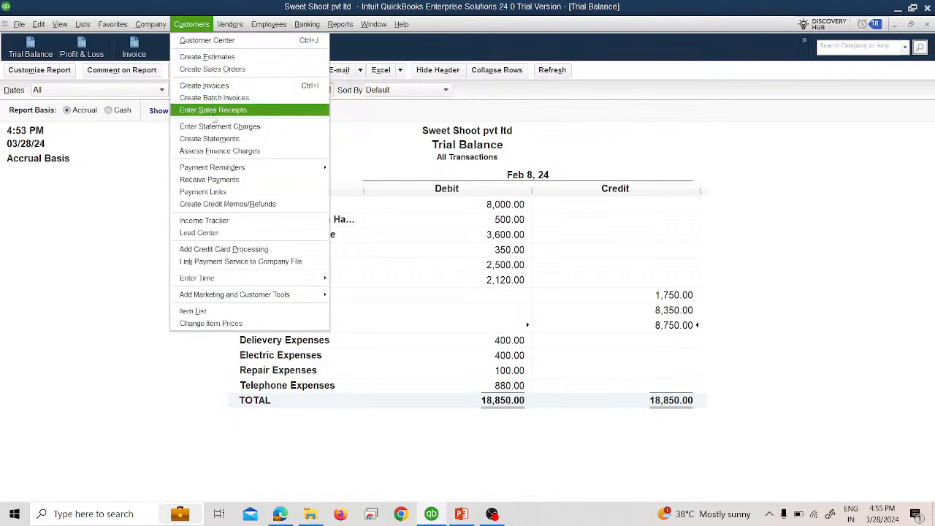
pyautogui.click(216, 179)
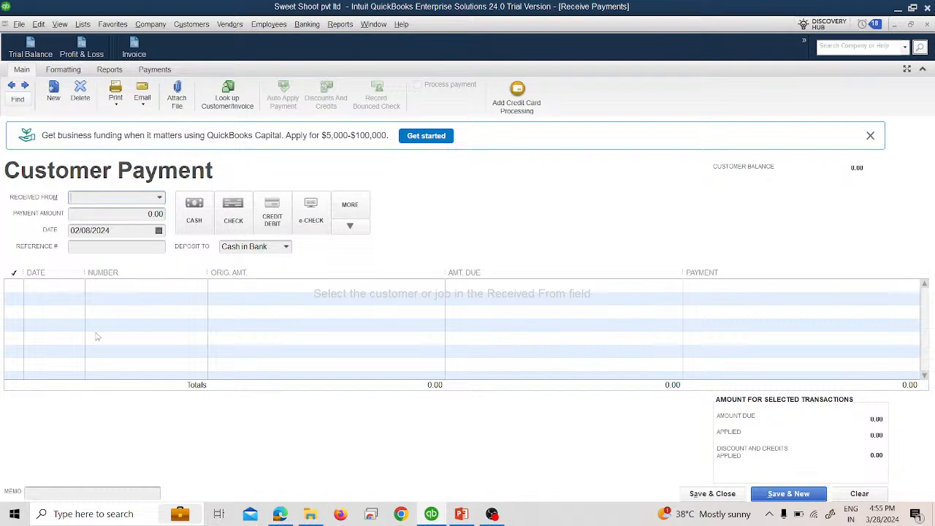
pyautogui.click(159, 230)
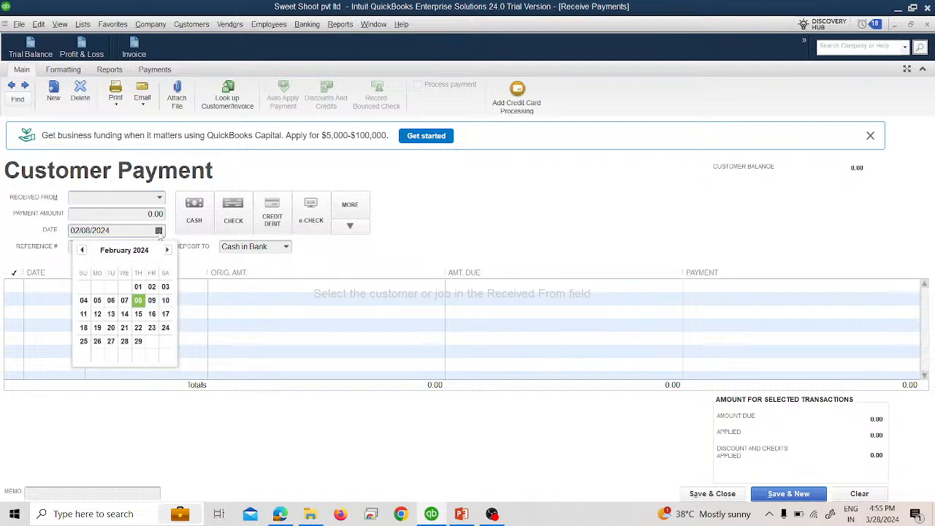
pyautogui.click(151, 300)
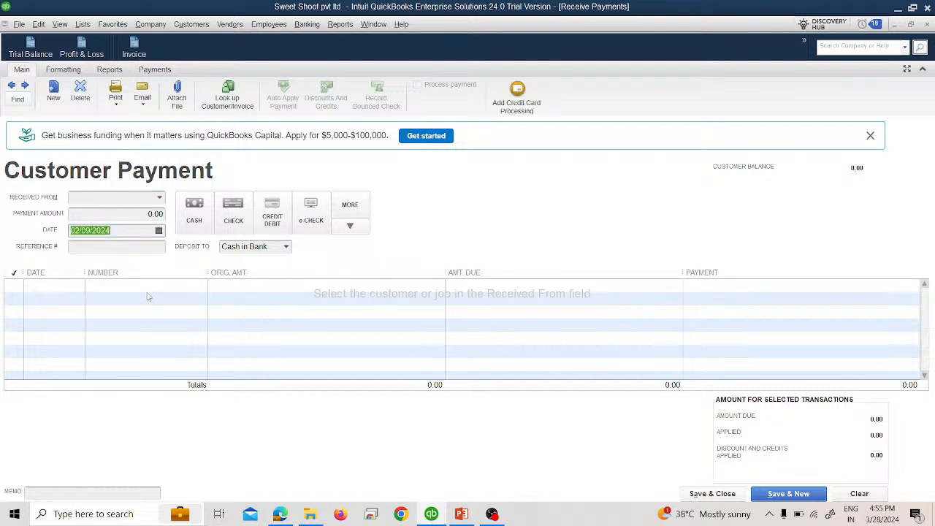
pyautogui.click(159, 197)
pyautogui.click(134, 239)
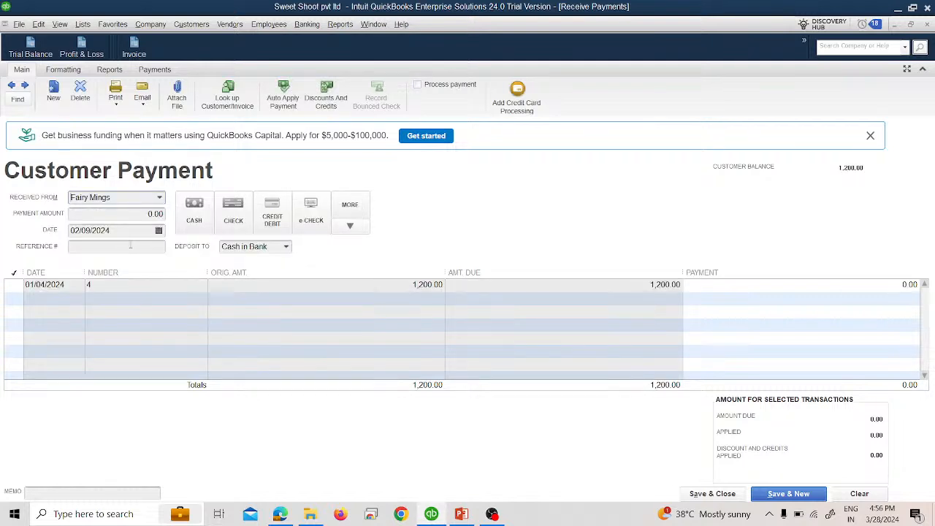
# Enter a payment amount of 1,000.00, direct its deposit to Undeposited Funds, and save and close the payment
pyautogui.click(124, 218)
pyautogui.write('100')
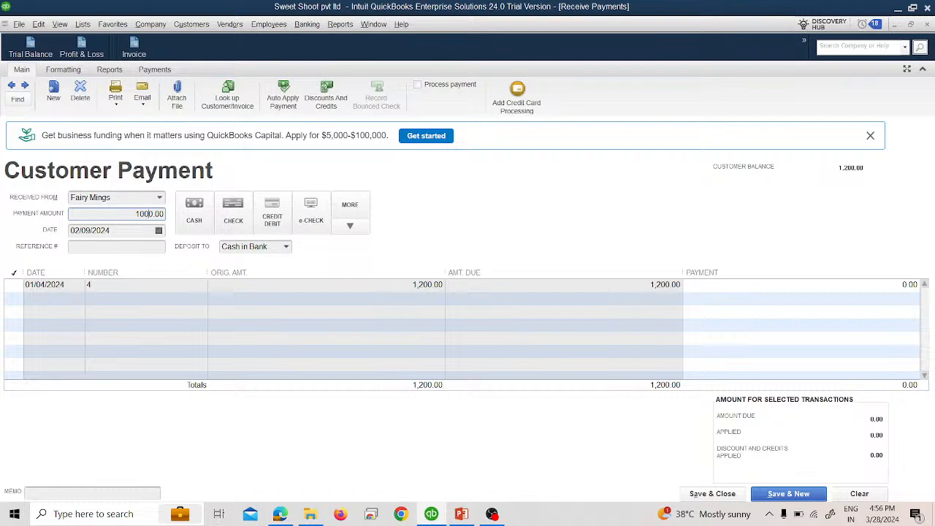
pyautogui.press('Tab')
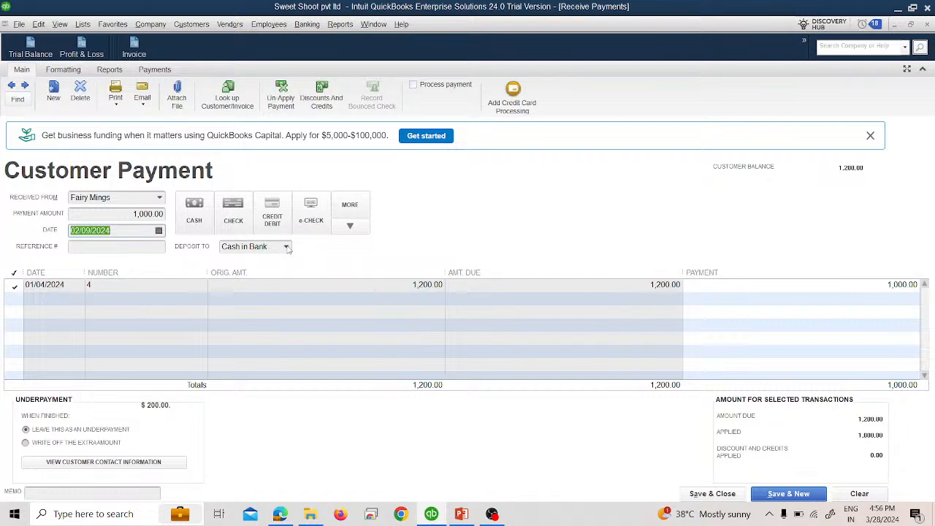
pyautogui.click(287, 247)
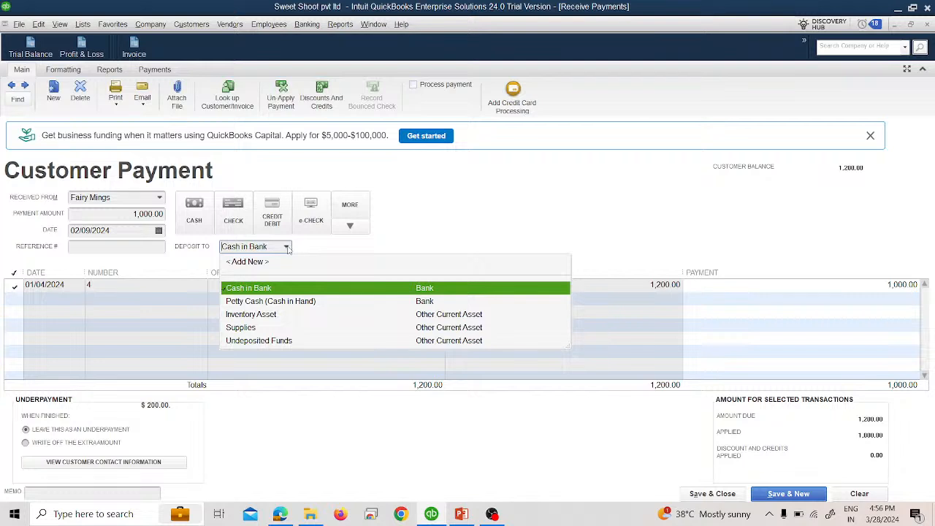
pyautogui.click(316, 342)
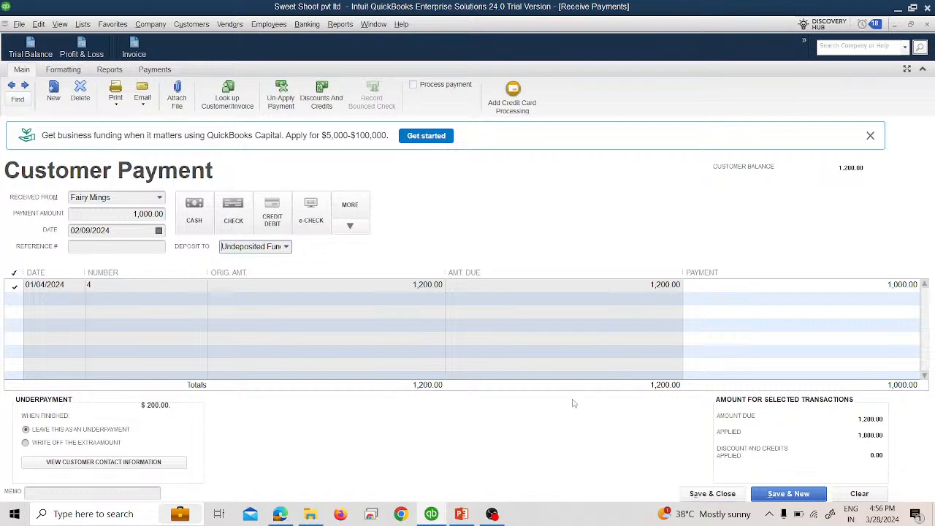
pyautogui.click(712, 495)
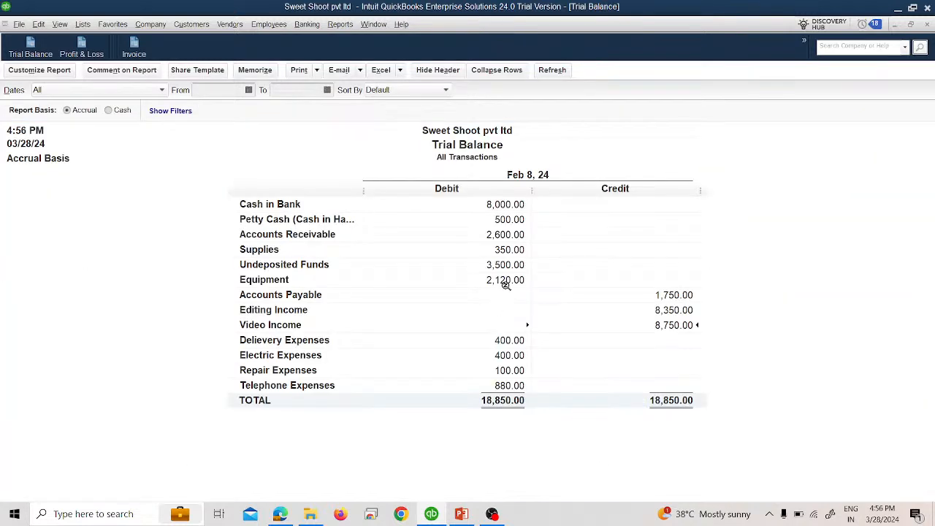
# Check the new payment in the Undeposited Funds and Accounts Receivable transaction details, and return to the Trial Balance
pyautogui.doubleClick(514, 265)
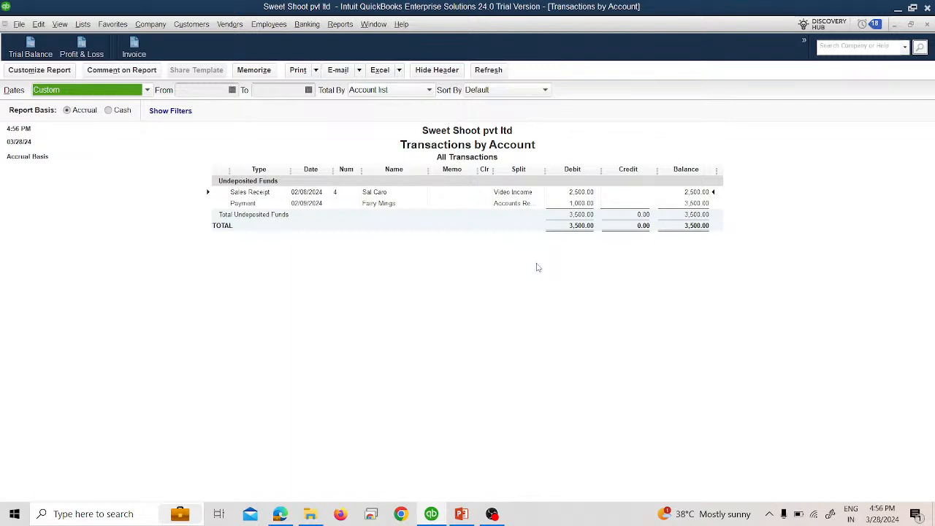
pyautogui.click(928, 25)
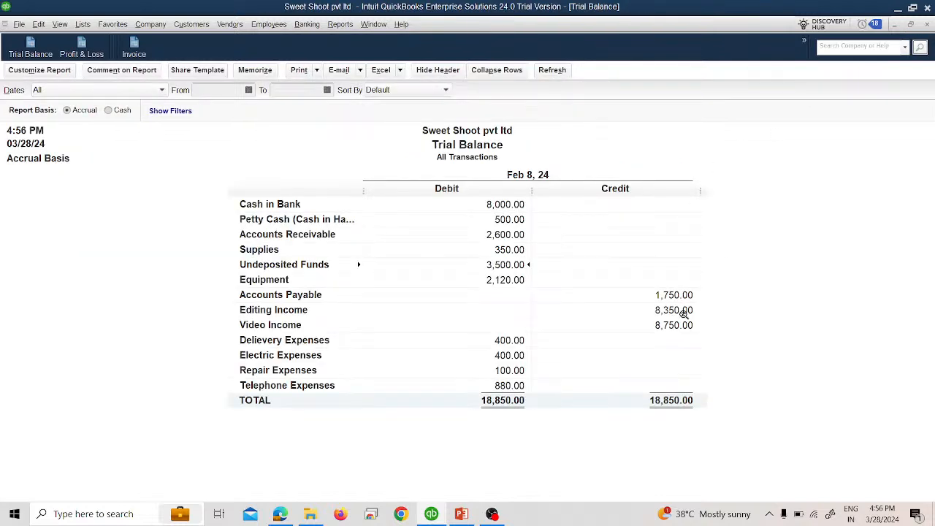
pyautogui.doubleClick(502, 236)
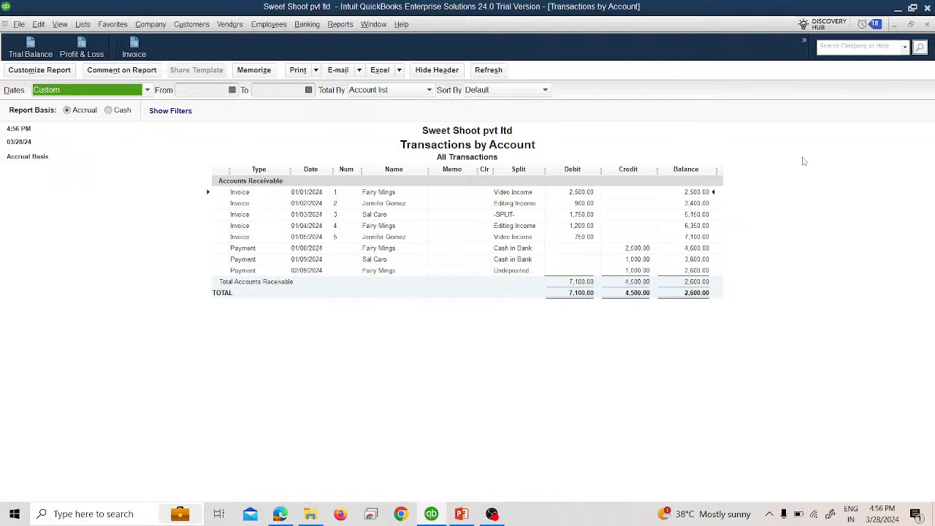
pyautogui.press('Escape')
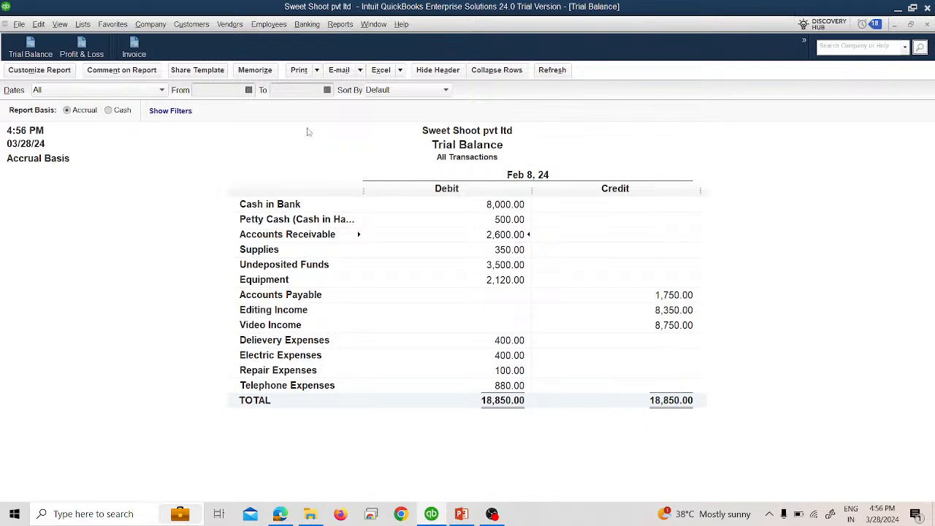
# Check the customers' unpaid invoices in the Open Invoices report, and close it together with the Trial Balance
pyautogui.click(339, 24)
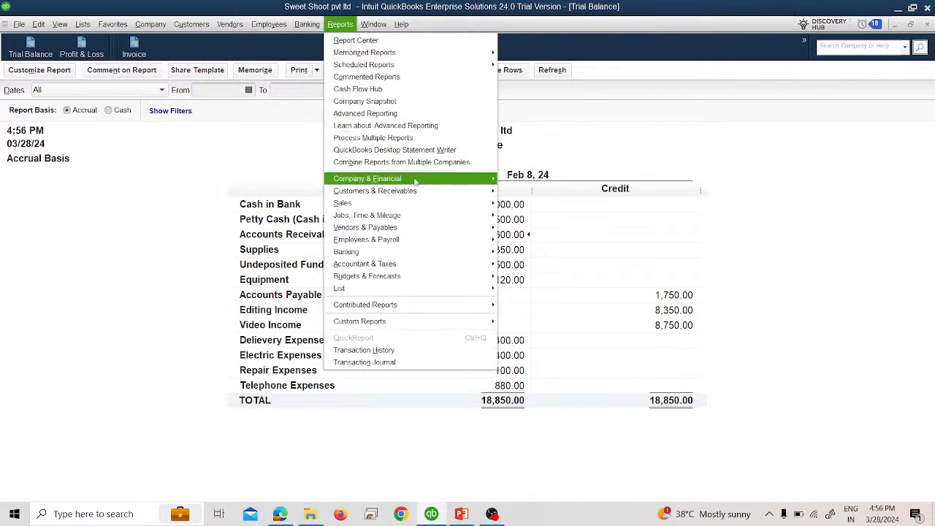
pyautogui.moveTo(431, 189)
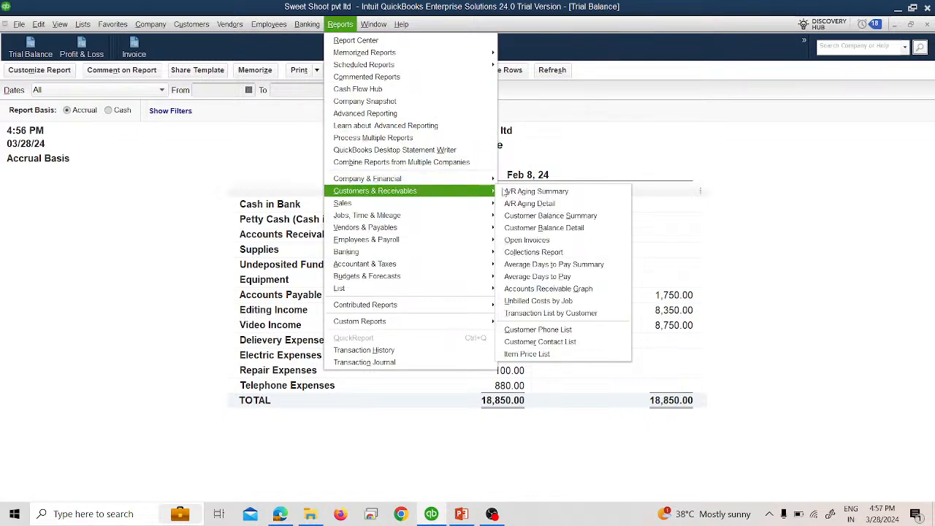
pyautogui.click(547, 240)
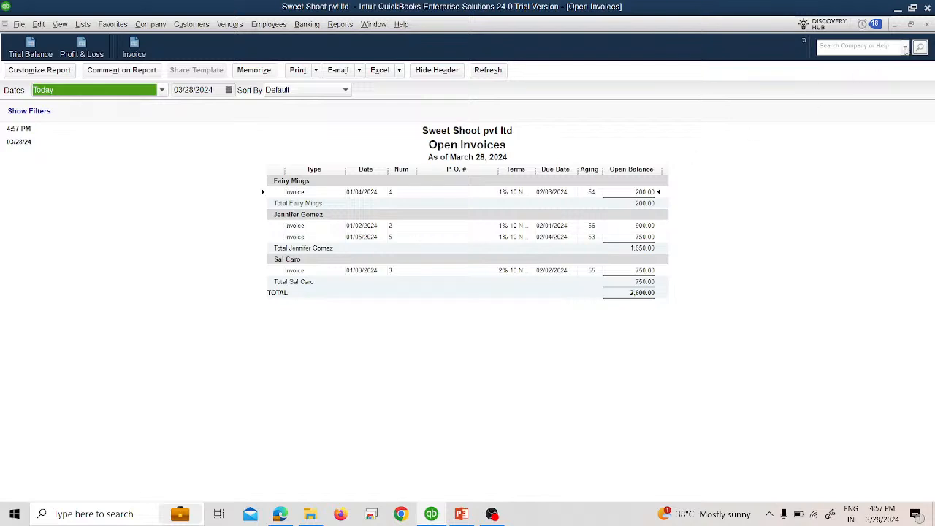
pyautogui.click(926, 26)
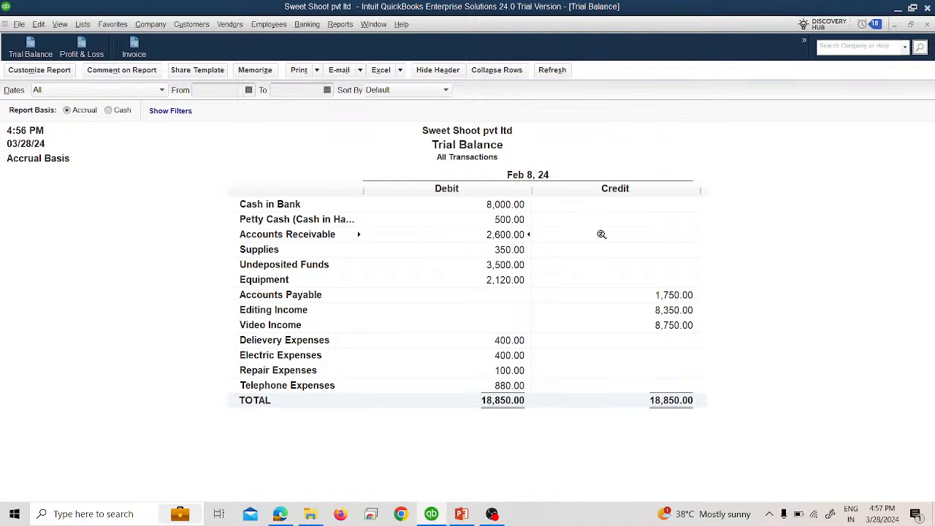
pyautogui.click(928, 24)
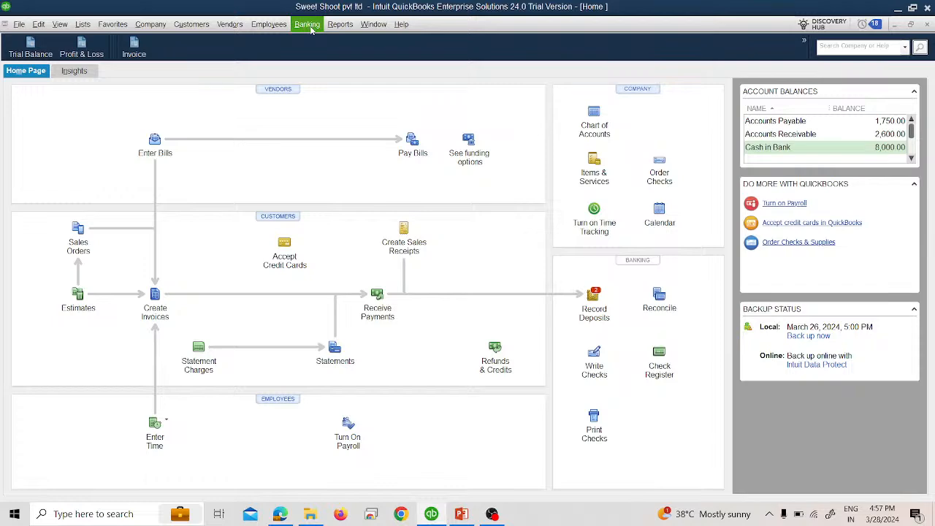
# Start a bank deposit to Cash in Bank containing the 2,500.00 sales receipt and the 1,000.00 customer payment from Undeposited Funds
pyautogui.click(307, 25)
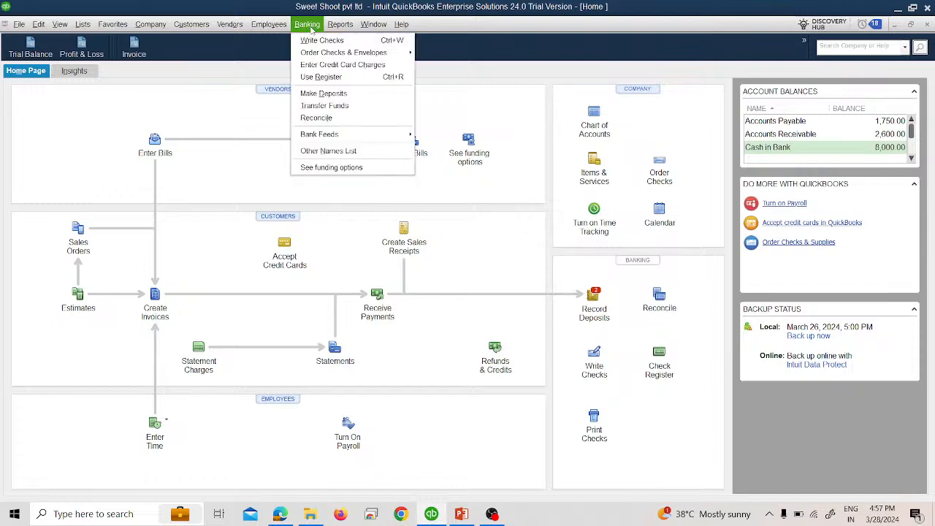
pyautogui.click(322, 94)
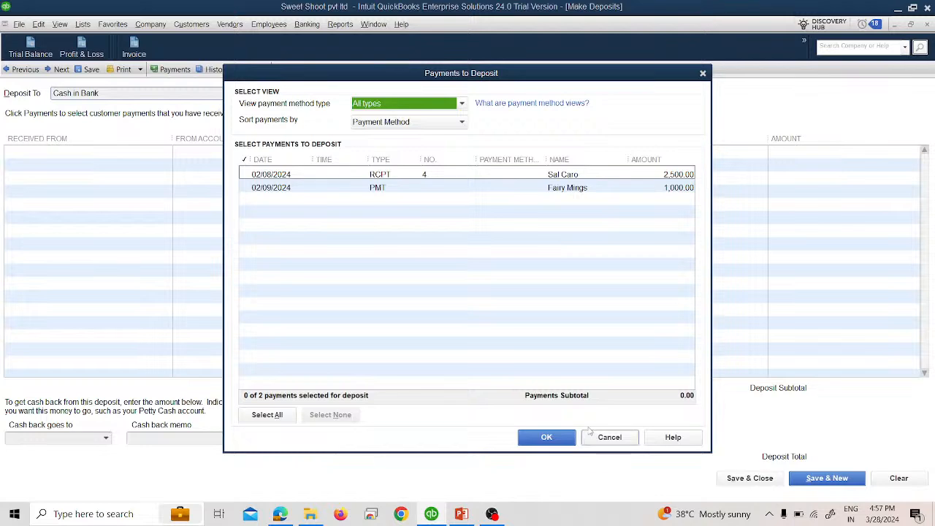
pyautogui.click(611, 437)
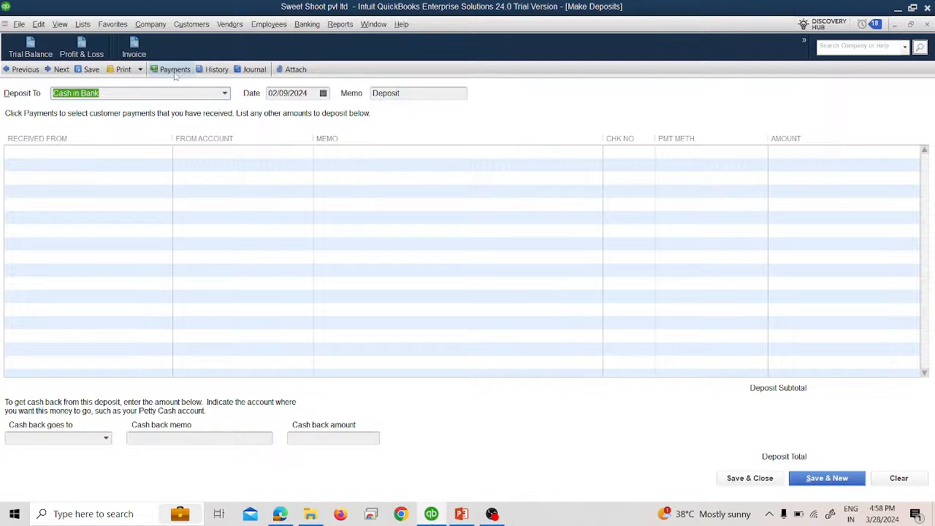
pyautogui.click(174, 71)
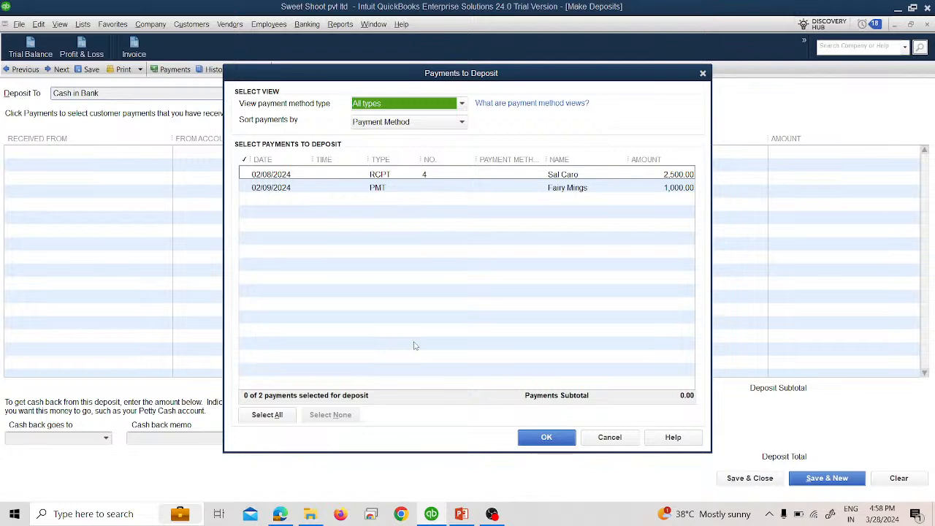
pyautogui.click(244, 175)
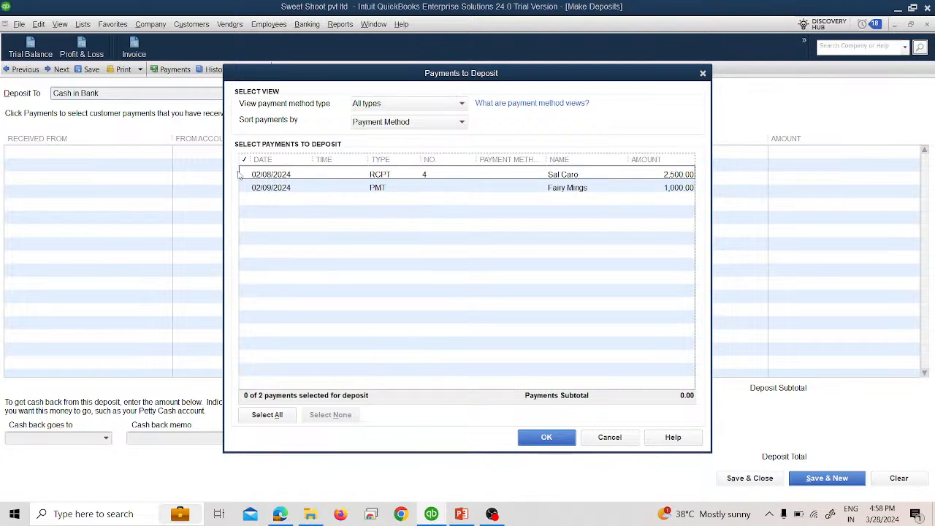
pyautogui.click(246, 188)
pyautogui.click(558, 438)
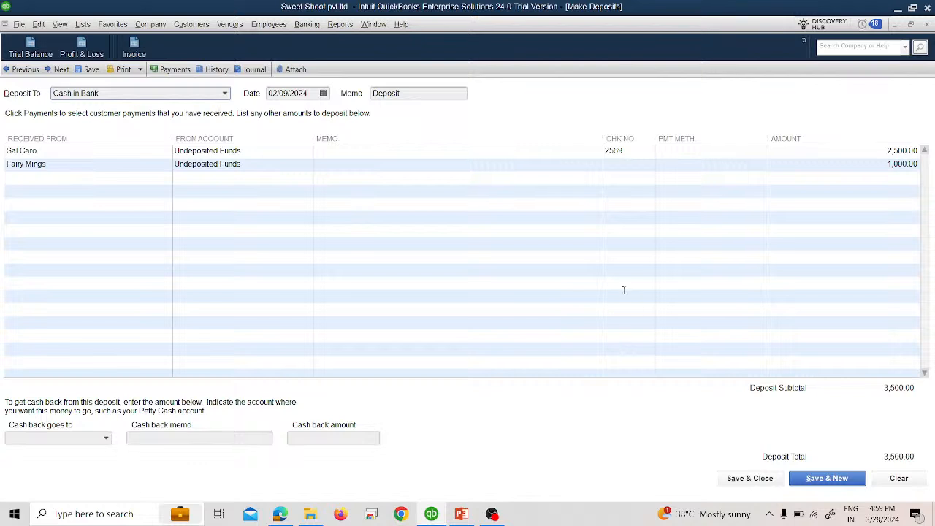
# Date the deposit 02/10/2024, save and close it, and check its effect in the Trial Balance
pyautogui.click(323, 94)
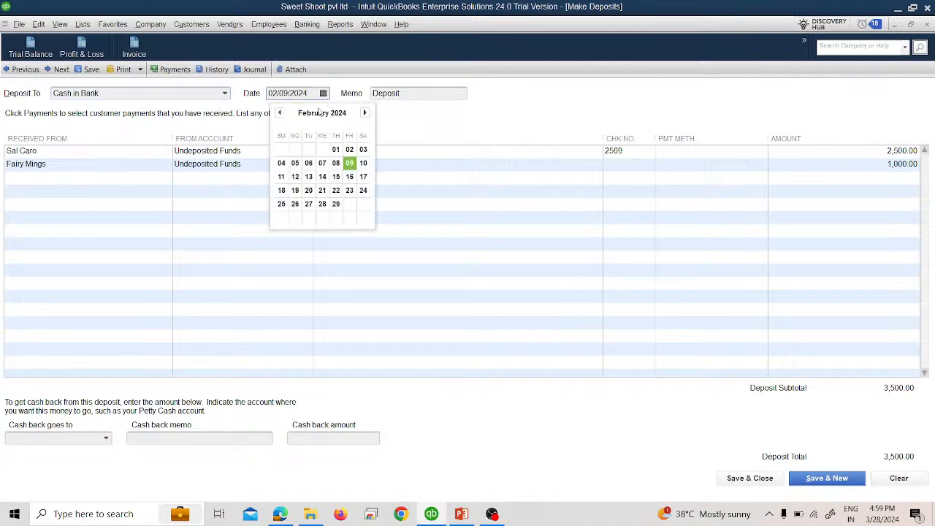
pyautogui.click(363, 163)
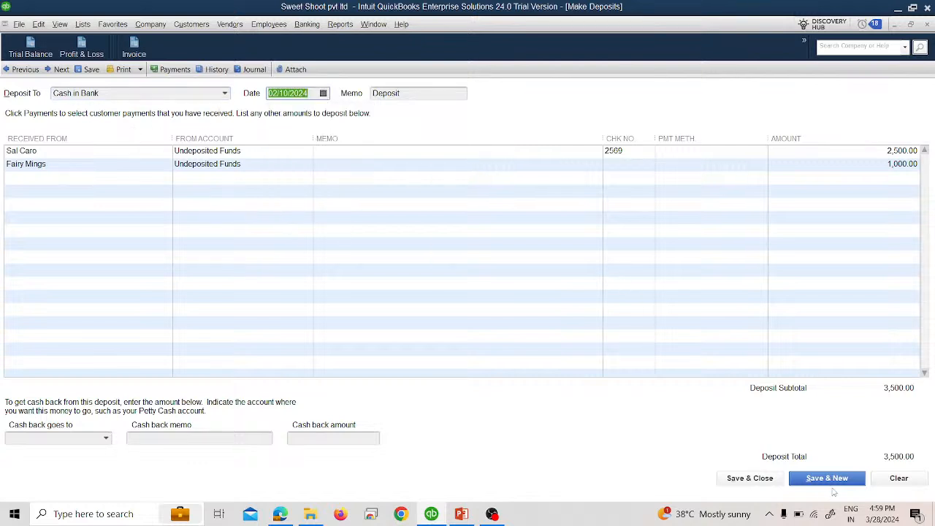
pyautogui.click(766, 479)
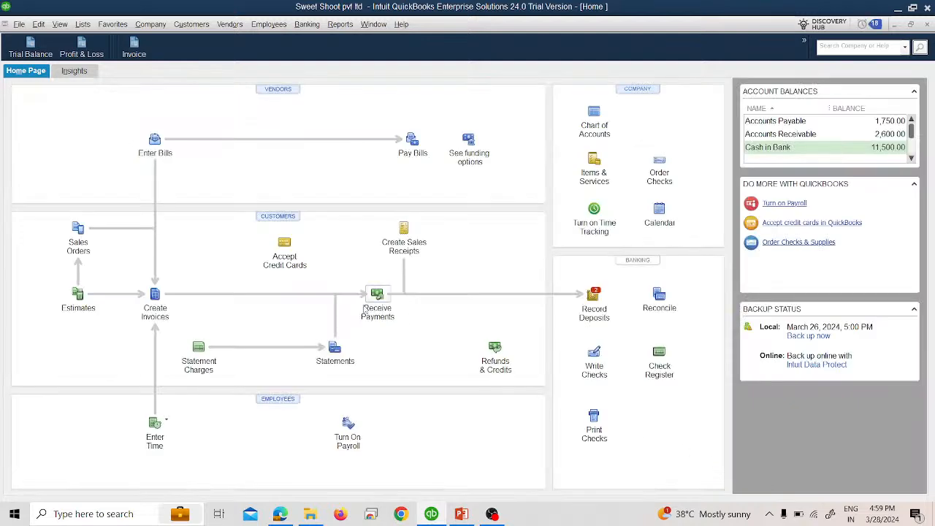
pyautogui.click(32, 55)
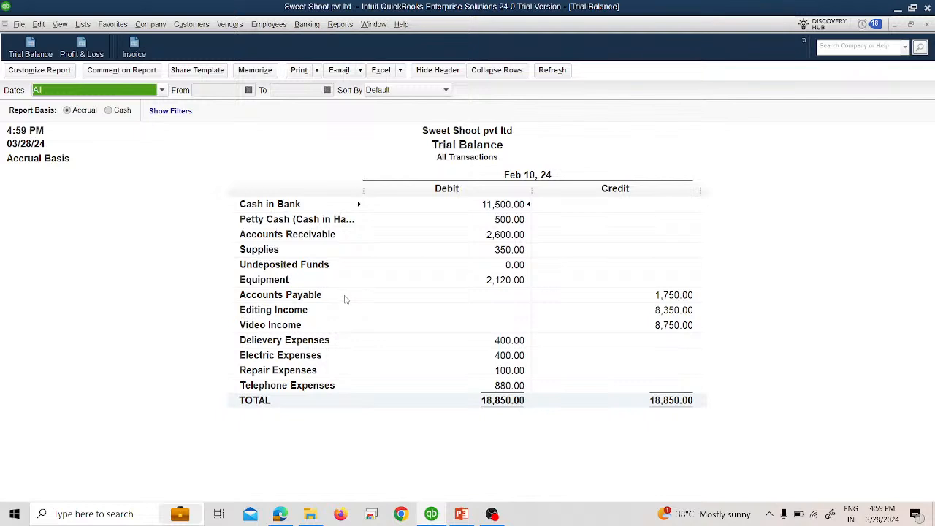
# Examine the source and destination account choices for a funds transfer, and close the form without recording a transfer
pyautogui.click(305, 27)
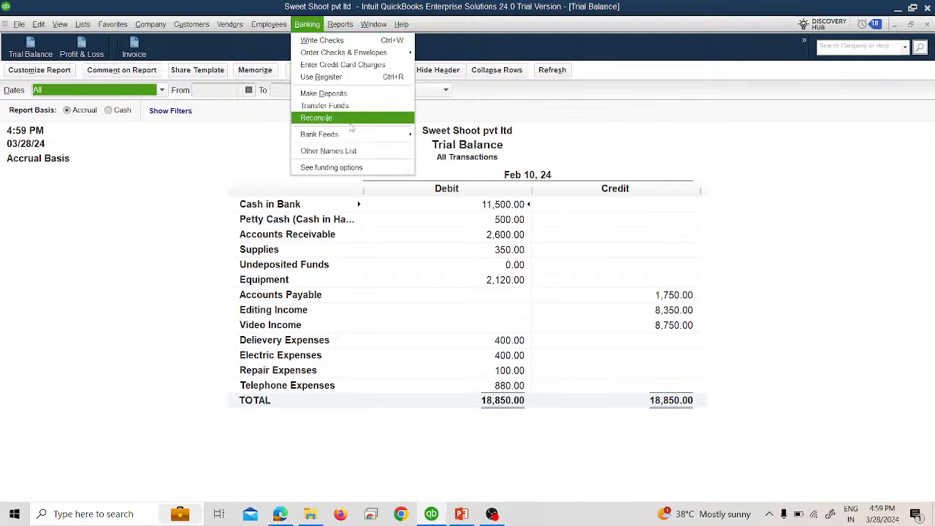
pyautogui.click(352, 106)
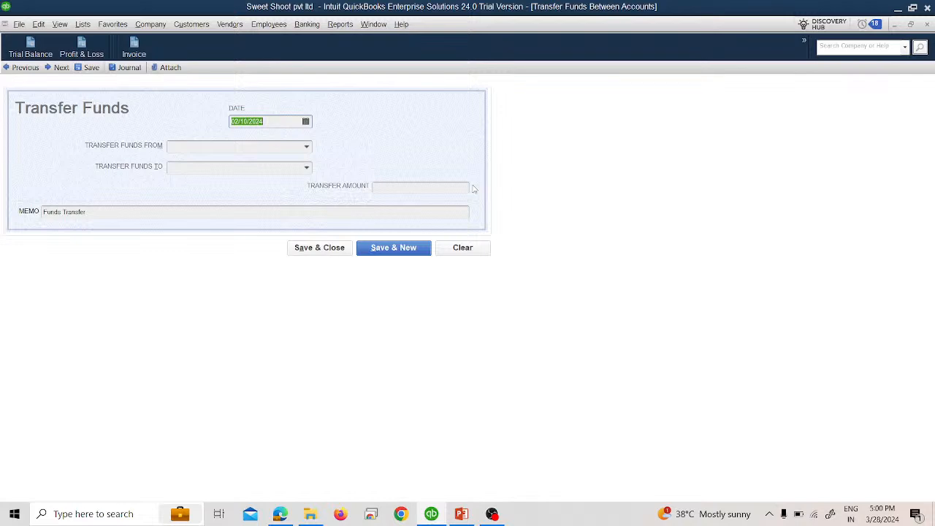
pyautogui.click(307, 148)
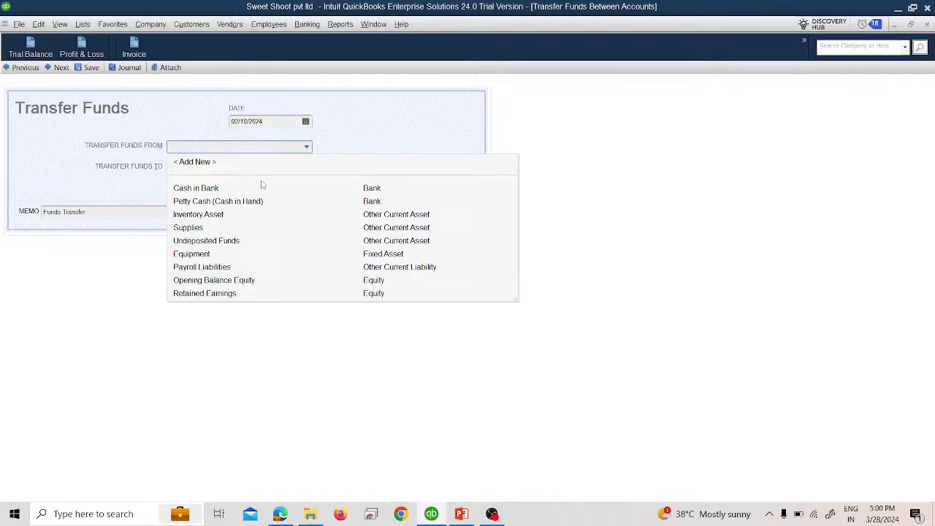
pyautogui.click(426, 130)
pyautogui.click(307, 168)
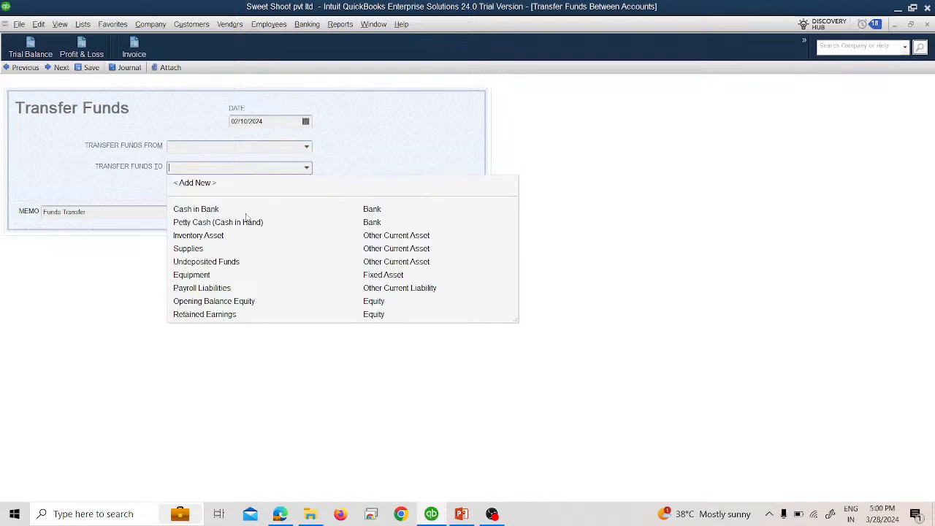
pyautogui.click(379, 151)
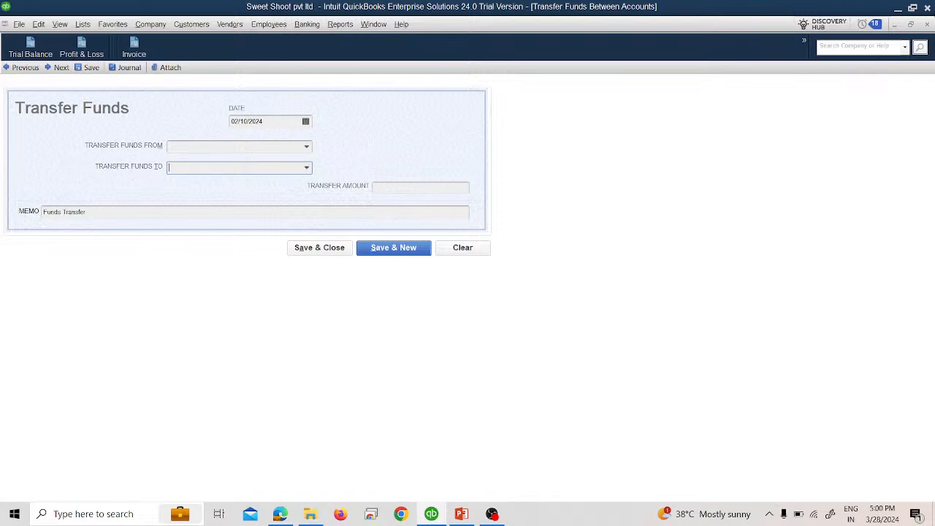
pyautogui.click(928, 10)
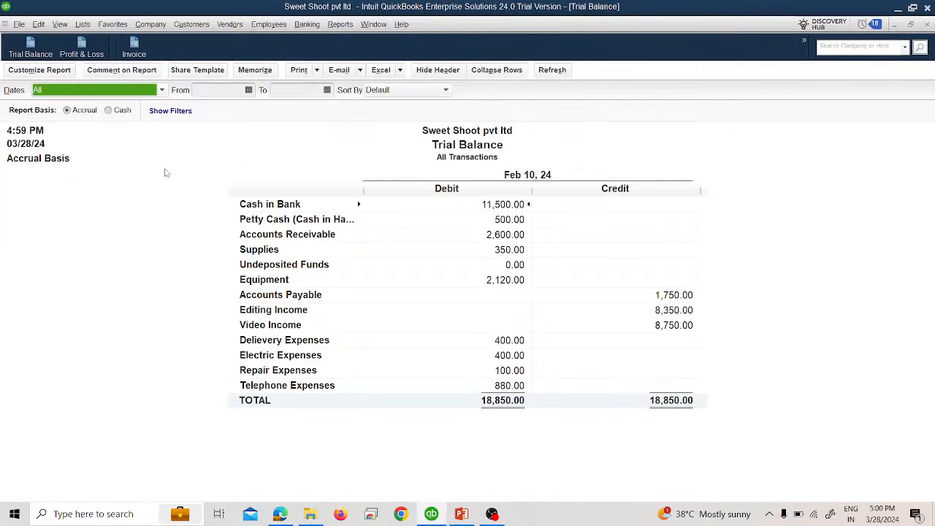
# Try a Cash in Bank reconciliation with an ending balance of 35,000.00, view the service charge account choices, and abandon it
pyautogui.click(301, 25)
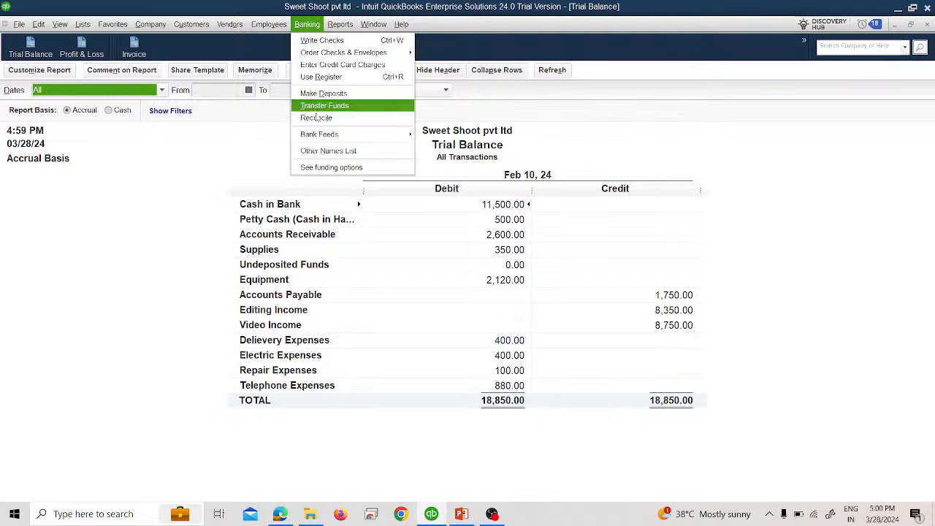
pyautogui.click(317, 118)
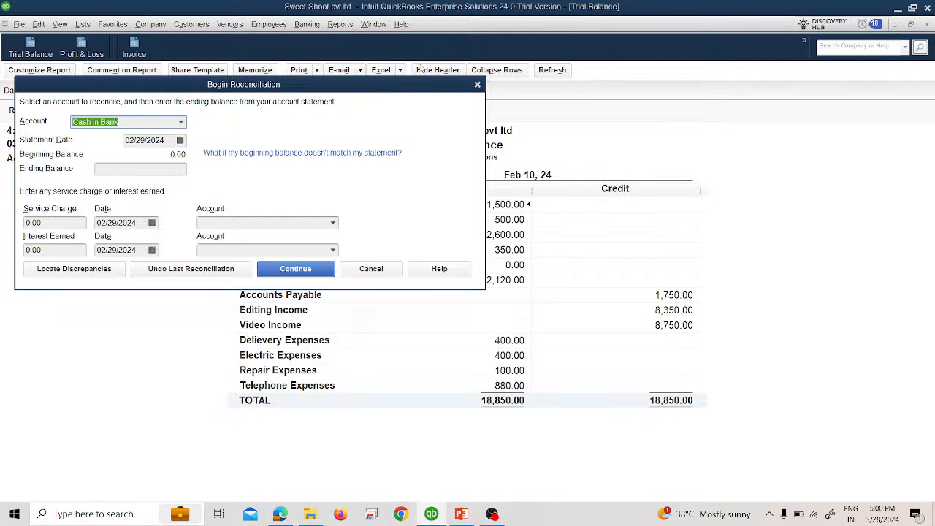
pyautogui.click(169, 172)
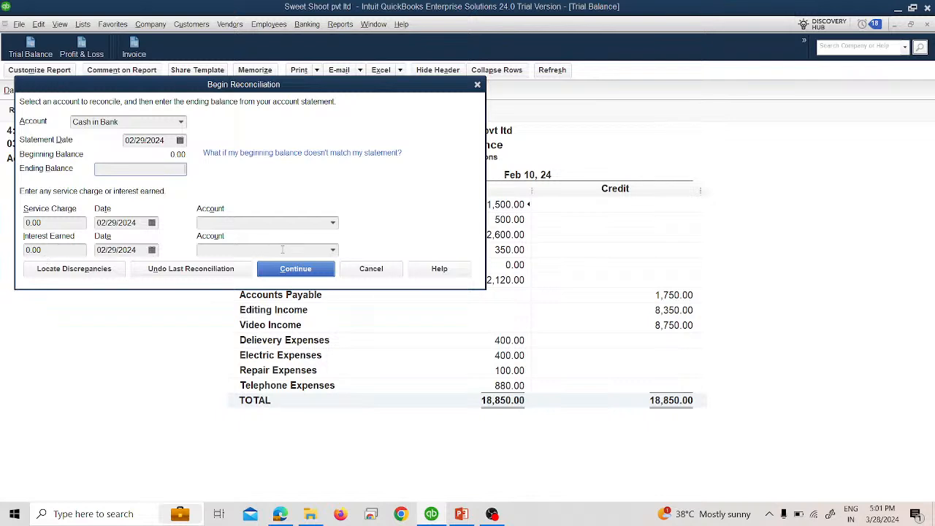
pyautogui.write('35000')
pyautogui.click(331, 223)
pyautogui.click(357, 217)
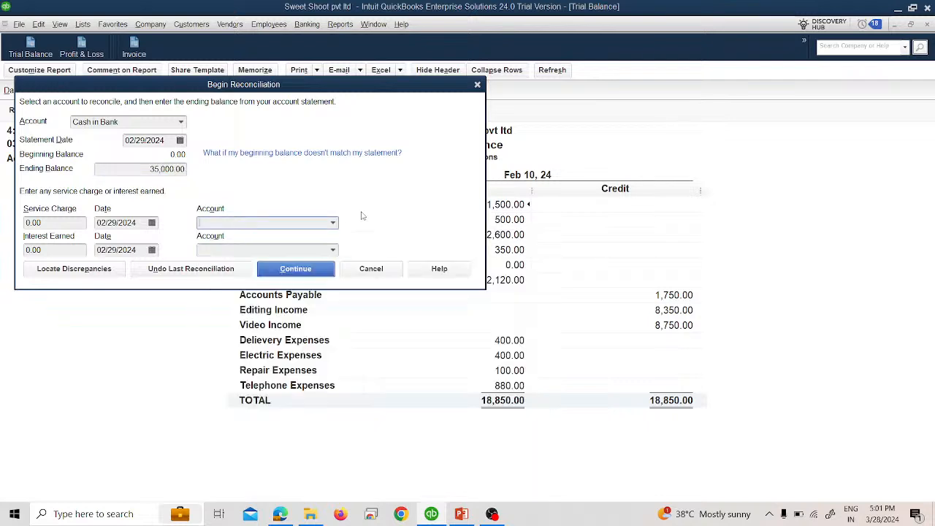
pyautogui.click(334, 224)
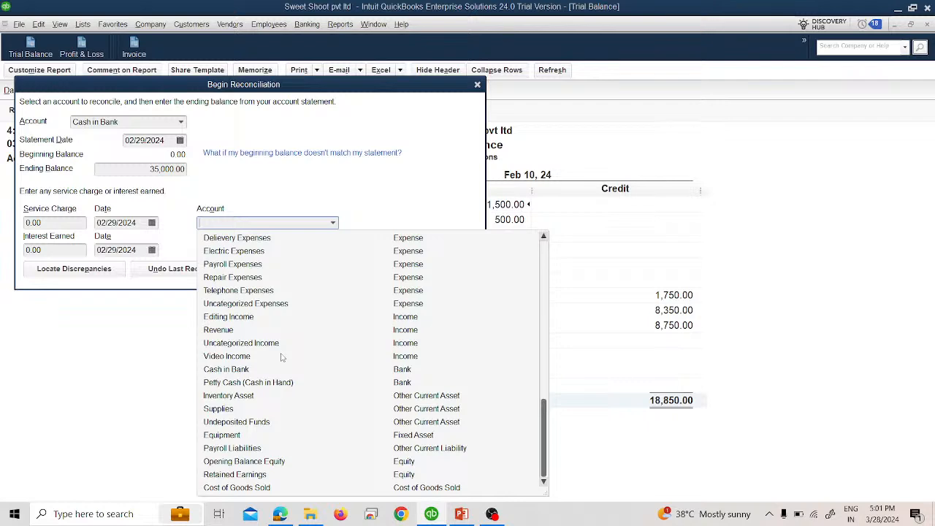
pyautogui.click(46, 223)
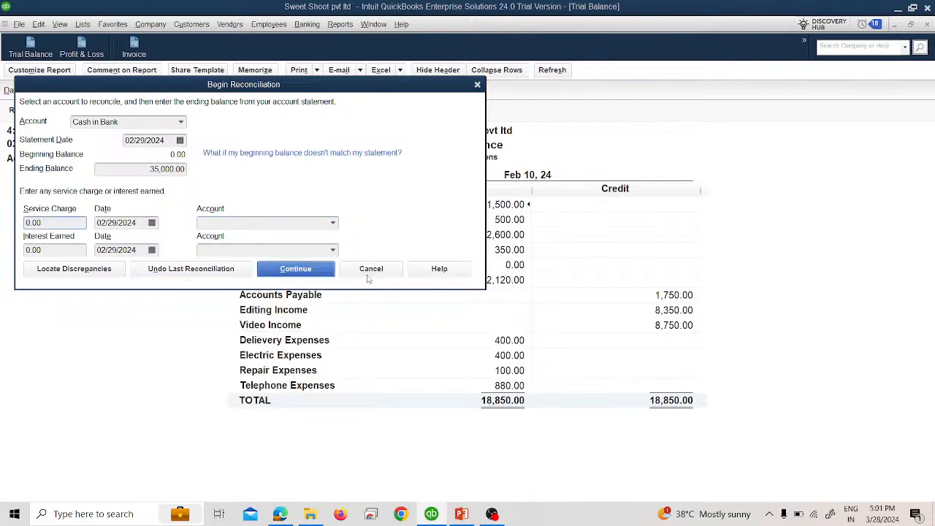
pyautogui.click(478, 85)
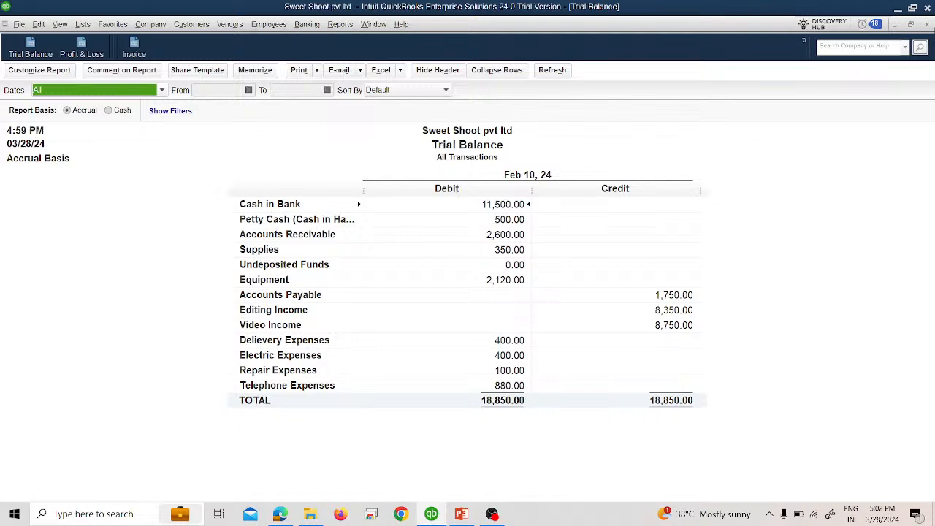
# Close the Trial Balance and activate inventory and purchase orders in the company preferences for Items & Inventory
pyautogui.click(925, 25)
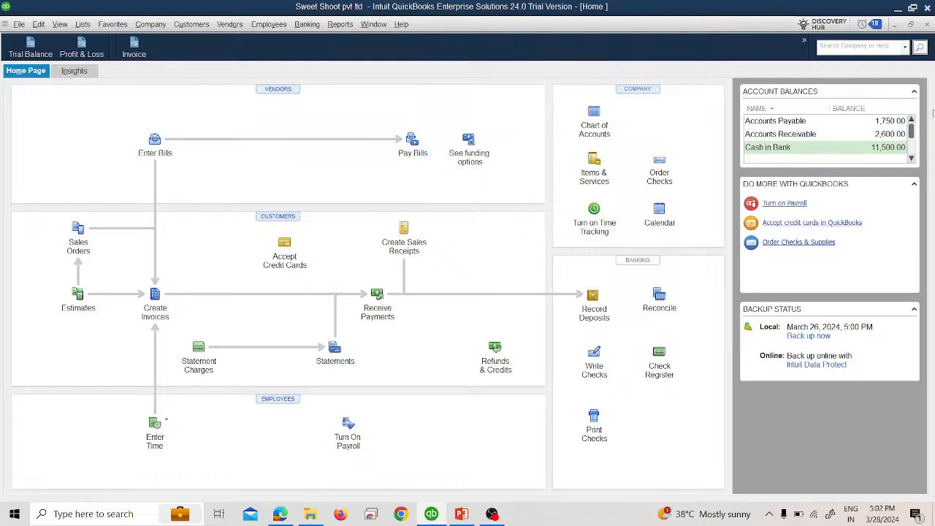
pyautogui.click(38, 24)
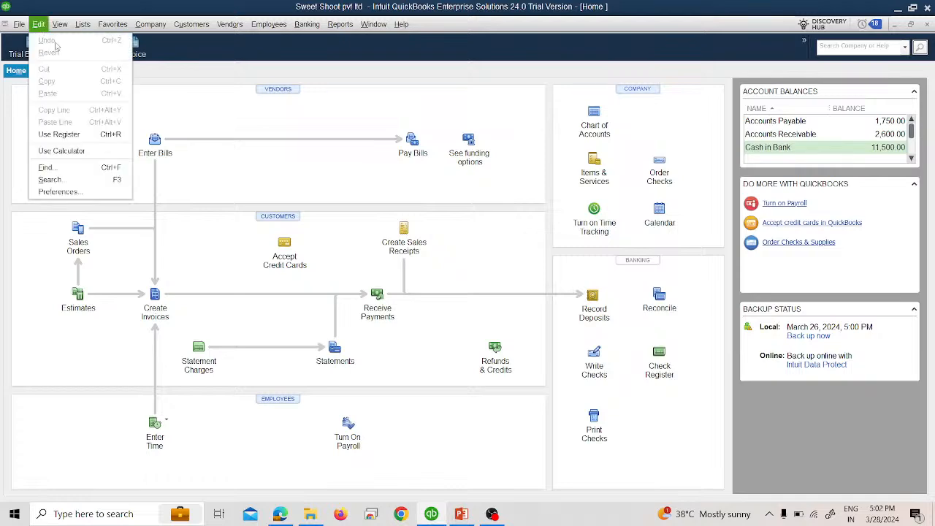
pyautogui.click(58, 191)
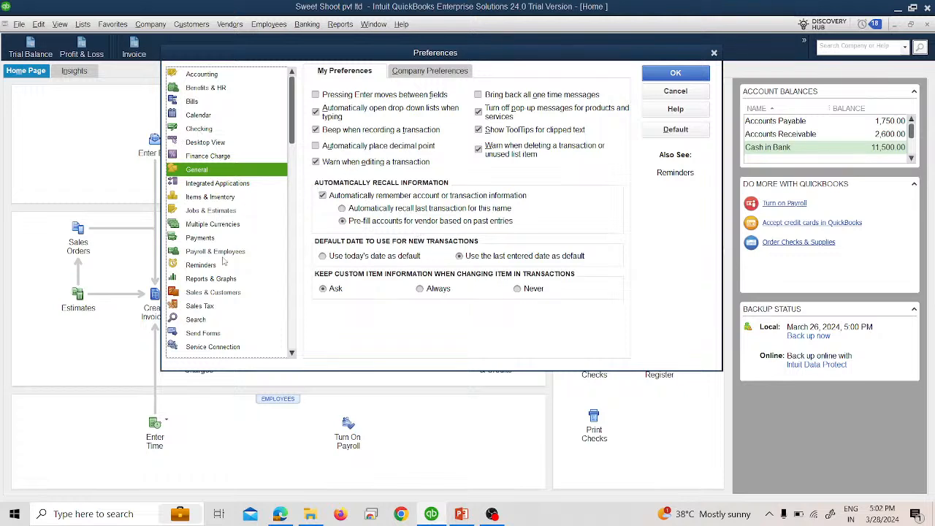
pyautogui.click(219, 199)
pyautogui.click(428, 72)
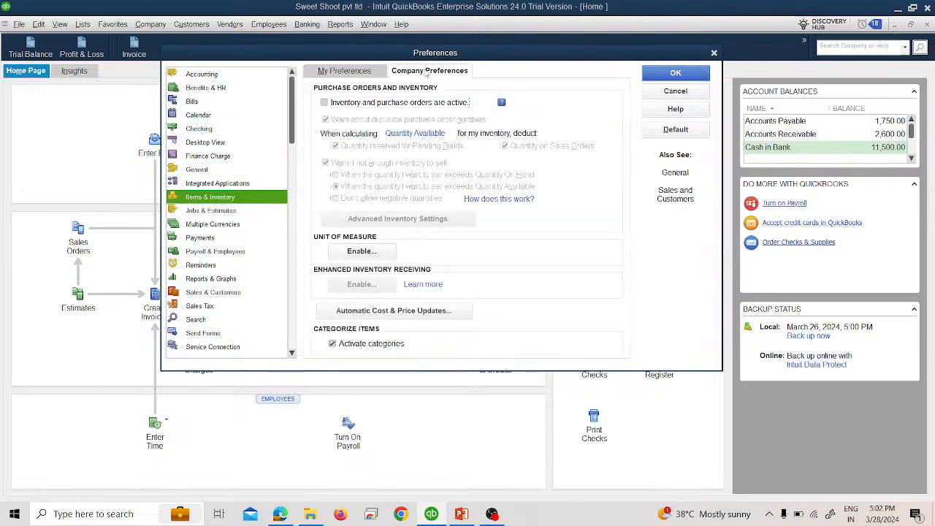
pyautogui.click(377, 103)
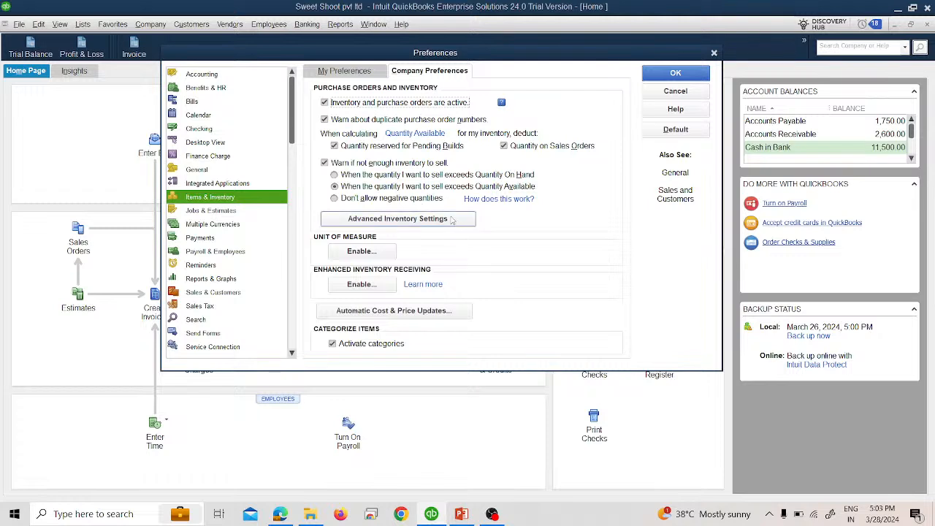
pyautogui.click(664, 72)
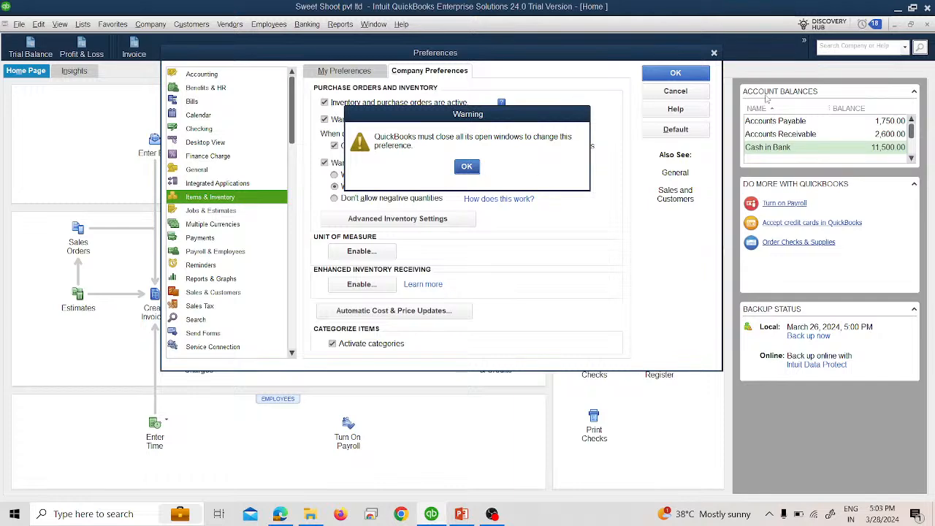
pyautogui.click(471, 169)
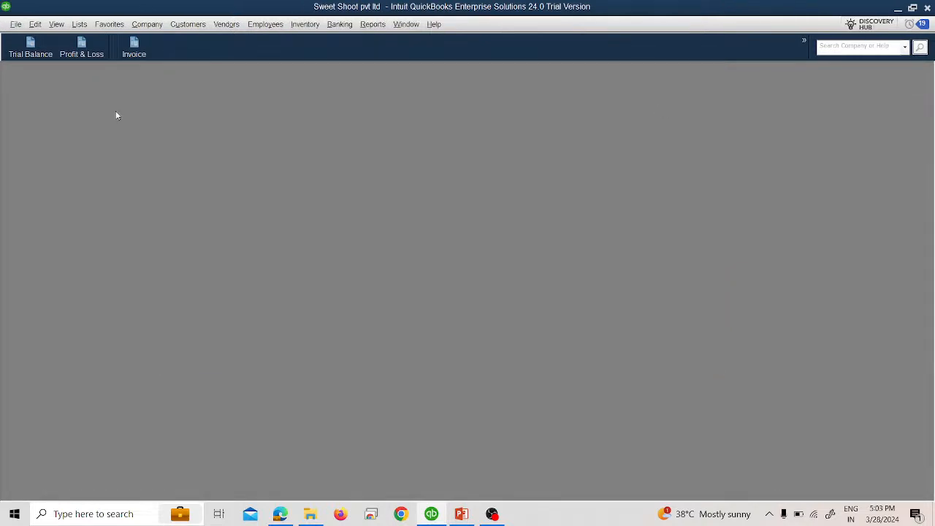
# Review the company preferences for Items & Inventory and close the preferences
pyautogui.click(35, 24)
pyautogui.click(54, 192)
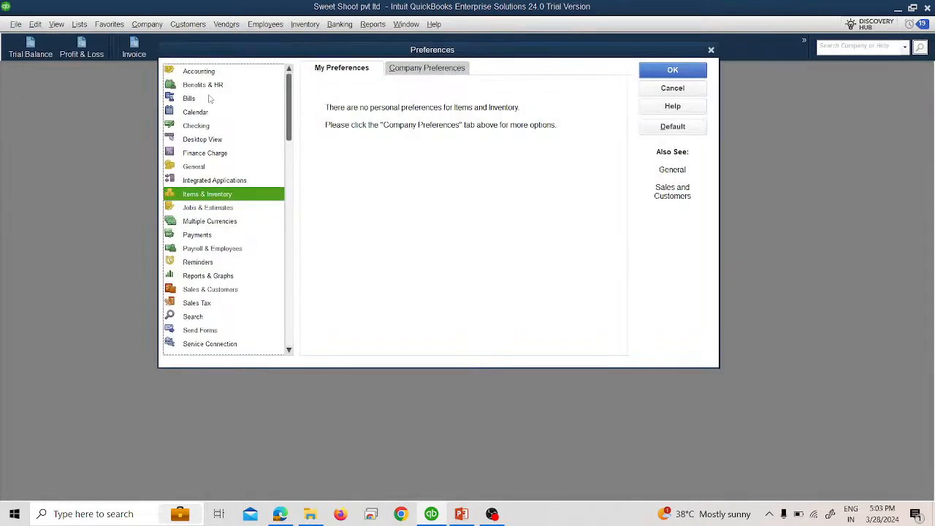
pyautogui.click(423, 68)
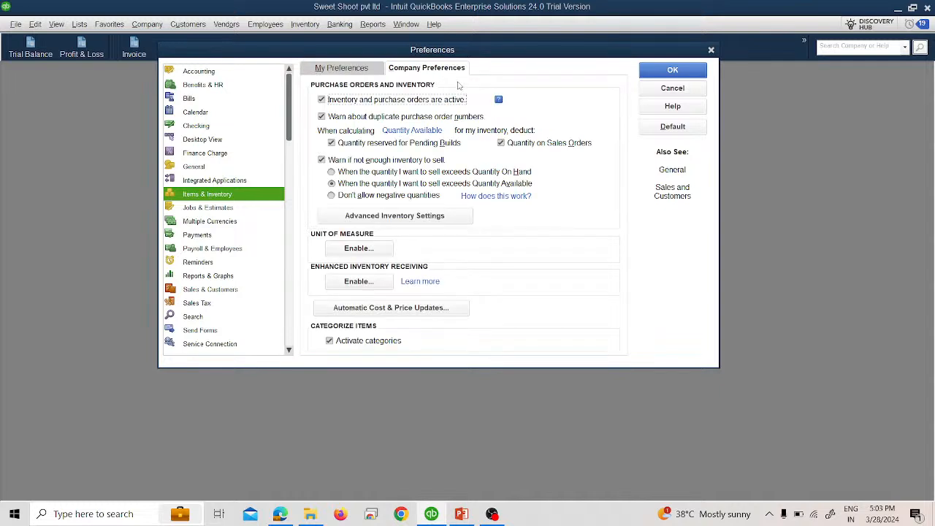
pyautogui.click(666, 71)
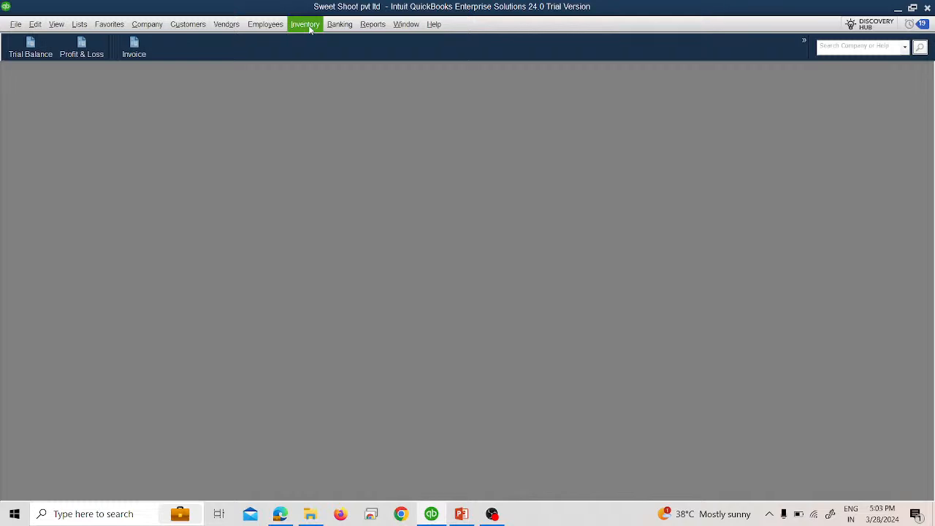
# Switch to the live stream page in YouTube Studio, advance the PowerPoint slide show to the Inventory slide, and return to QuickBooks
pyautogui.hotkey('alt', 'Tab')
pyautogui.press('Tab')
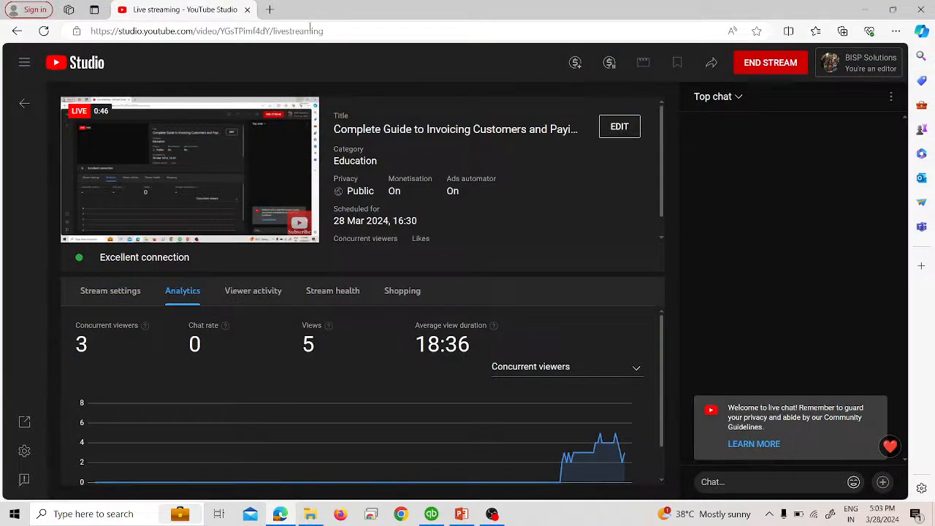
pyautogui.hotkey('alt', 'Tab')
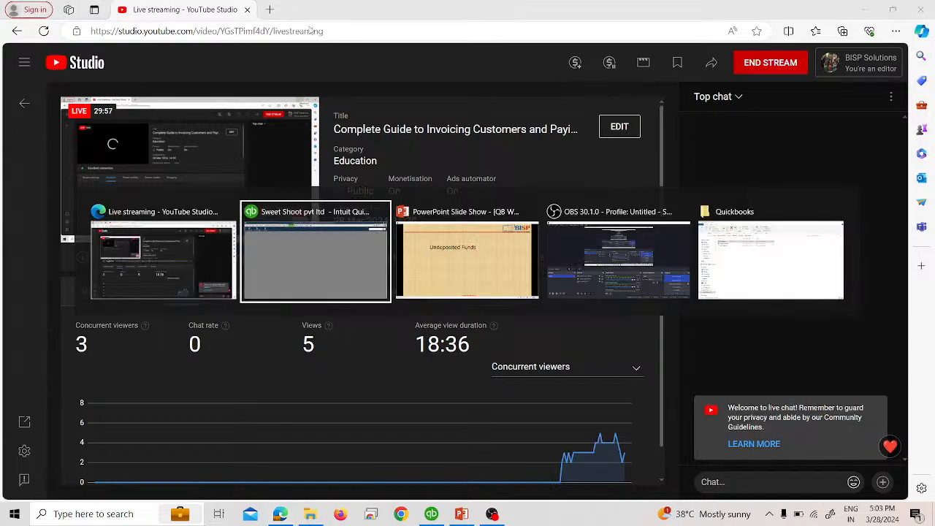
pyautogui.hotkey('alt', 'Tab')
pyautogui.press('Right')
pyautogui.hotkey('alt', 'Tab')
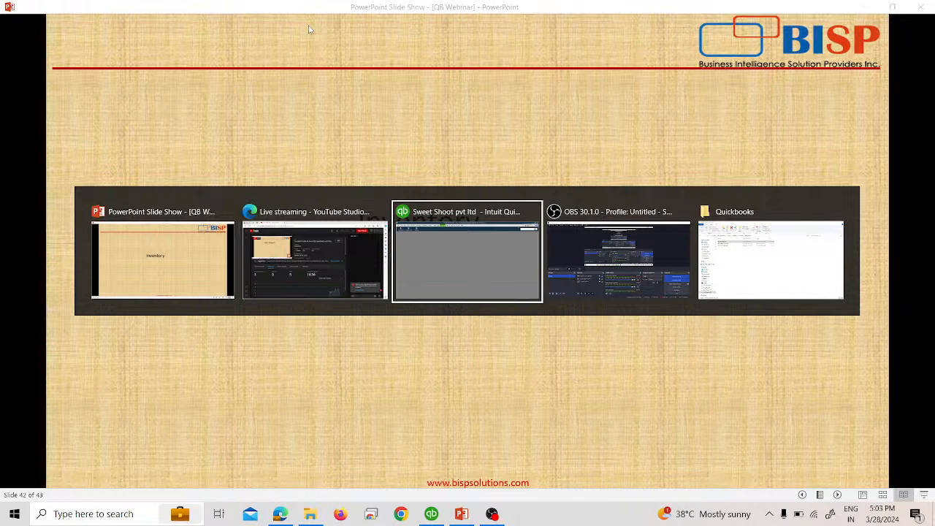
pyautogui.hotkey('alt', 'Tab')
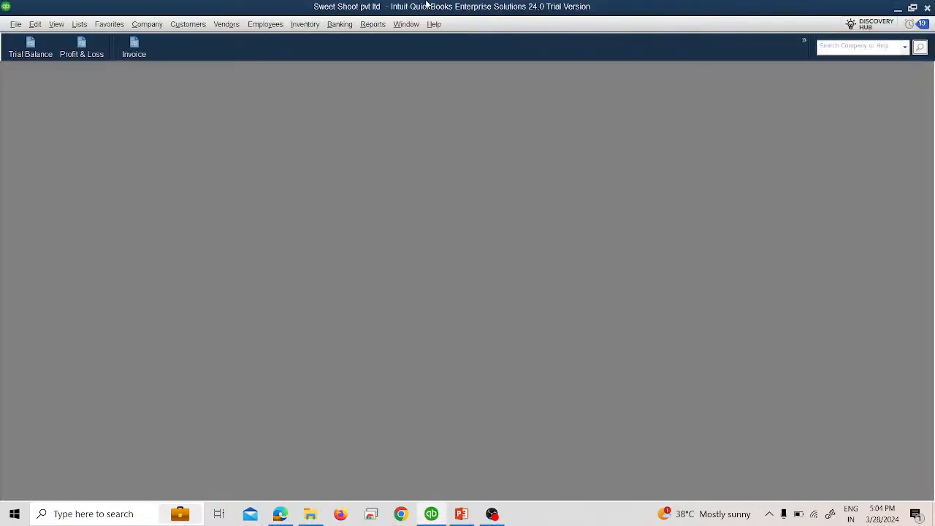
# Open the Inventory Center and examine its item filter choices
pyautogui.click(300, 27)
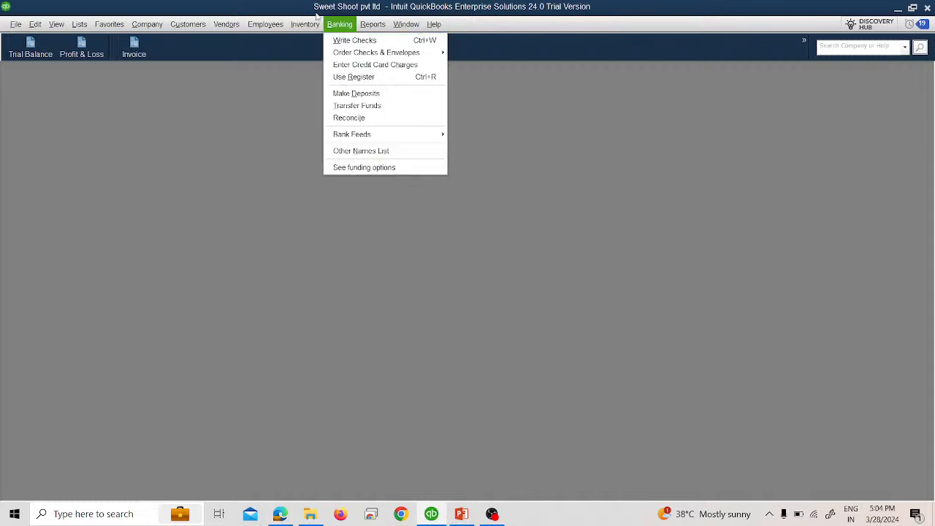
pyautogui.click(312, 42)
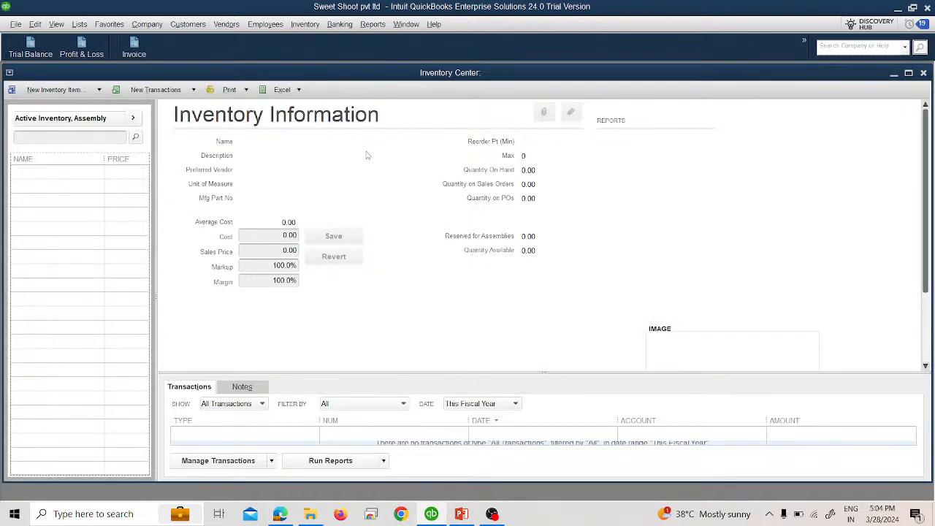
pyautogui.click(80, 121)
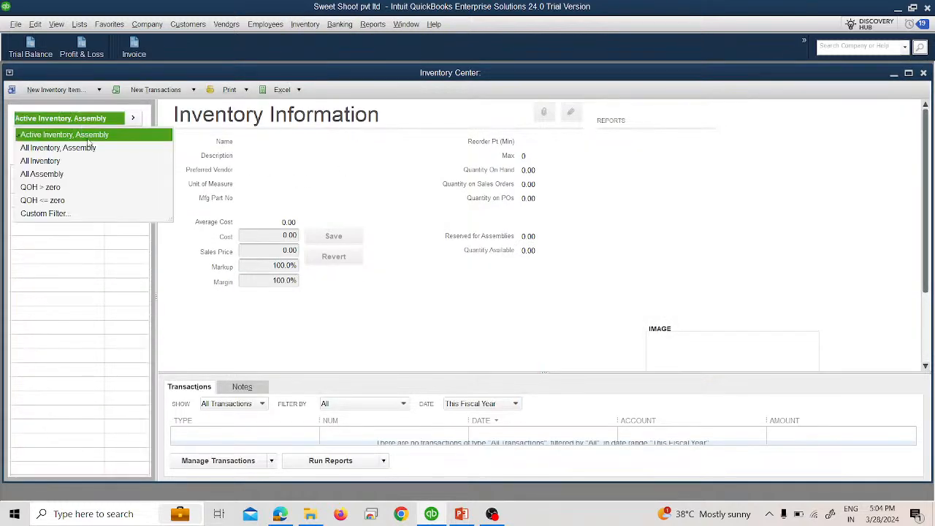
pyautogui.click(90, 241)
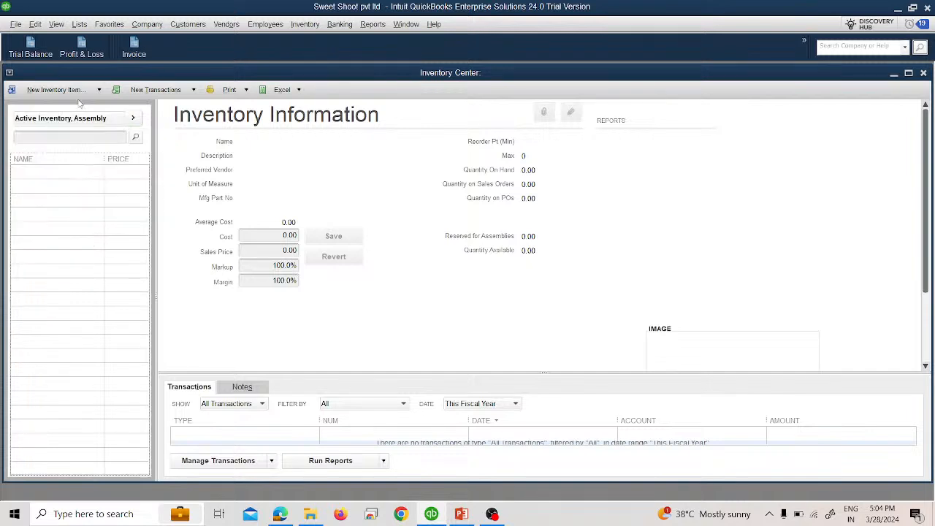
# Examine the item types offered for new items from both the Inventory Center and the Item List, without creating an item
pyautogui.click(59, 90)
pyautogui.click(81, 107)
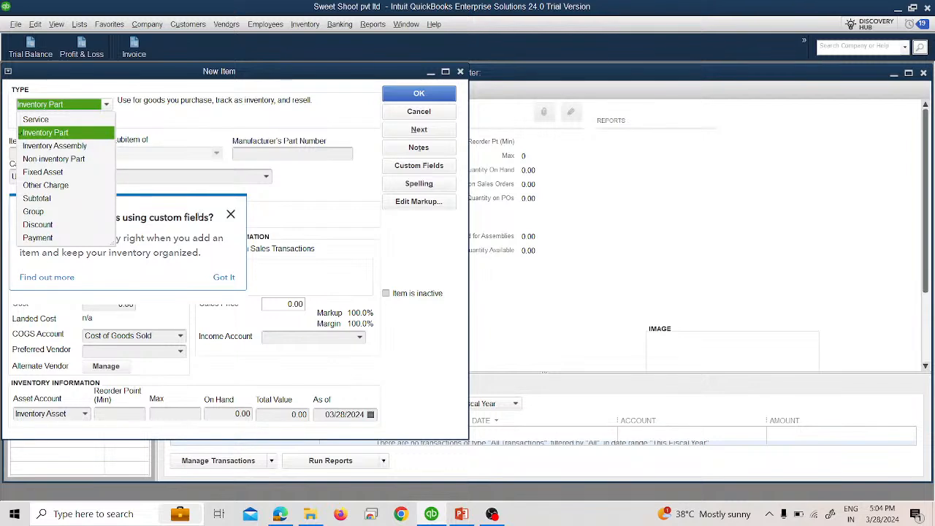
pyautogui.click(230, 215)
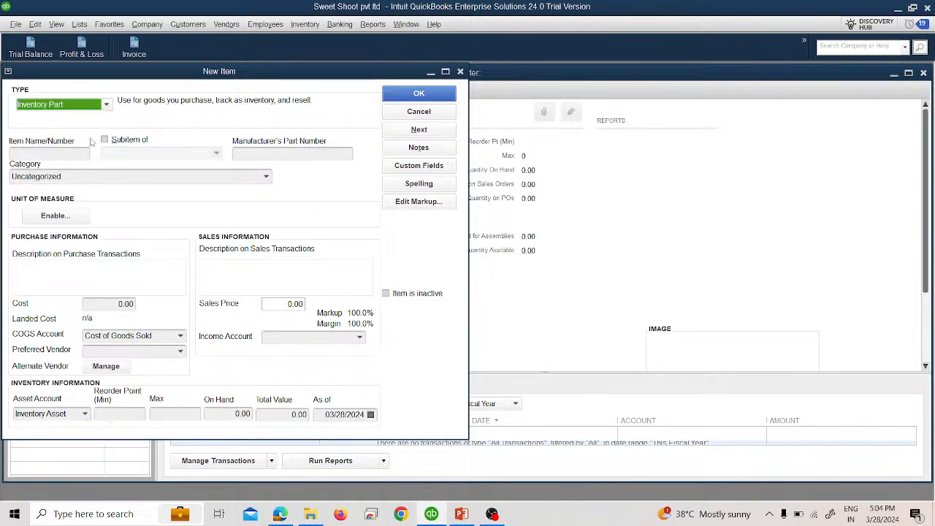
pyautogui.click(79, 24)
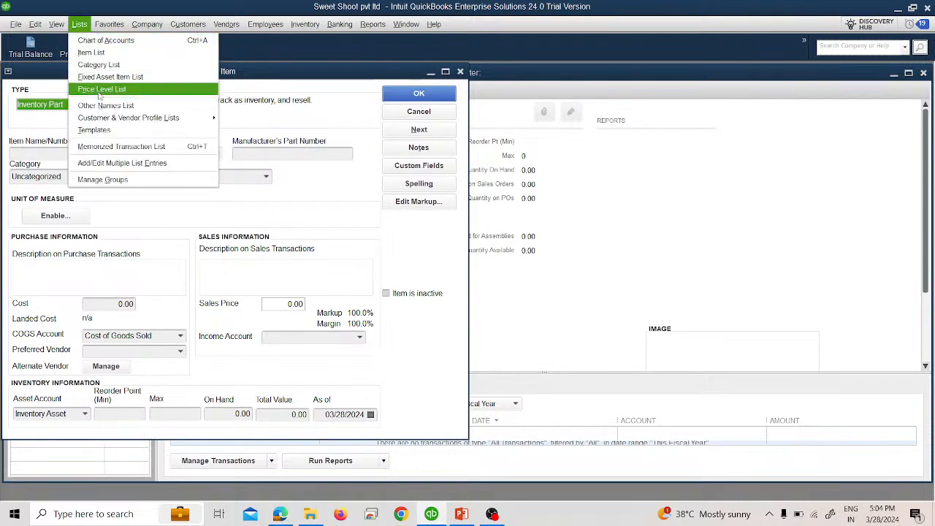
pyautogui.click(92, 53)
pyautogui.click(106, 296)
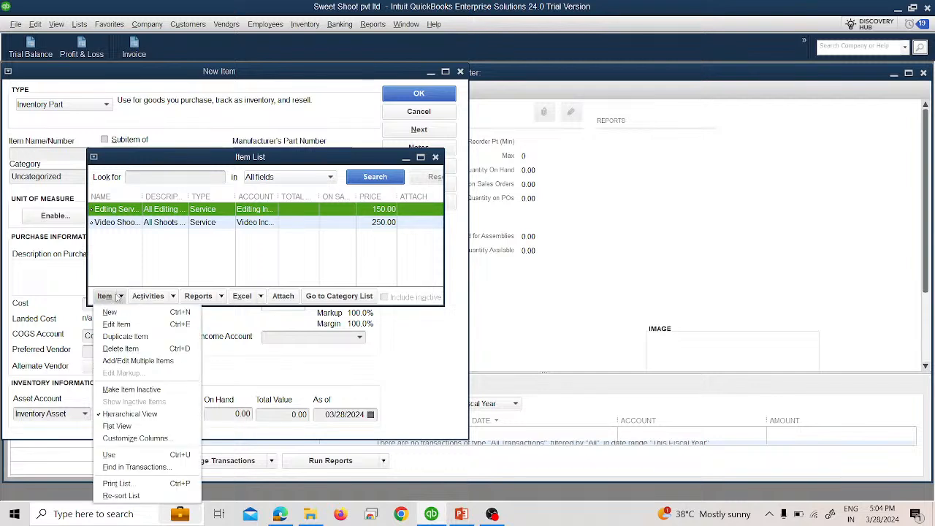
pyautogui.click(129, 311)
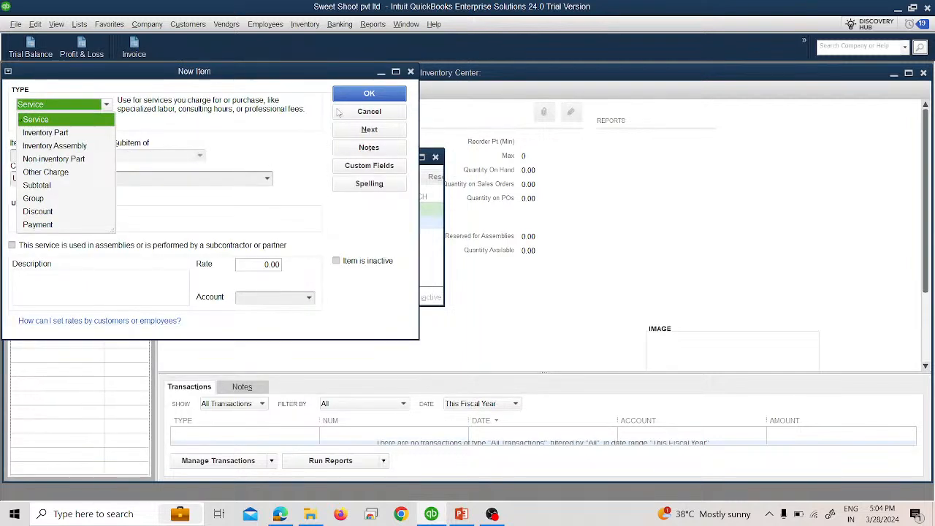
pyautogui.click(411, 72)
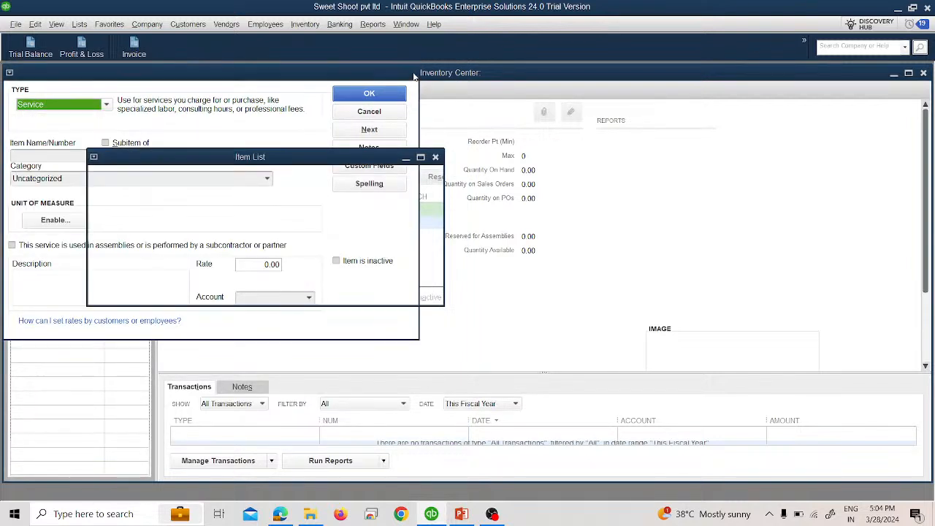
pyautogui.click(436, 159)
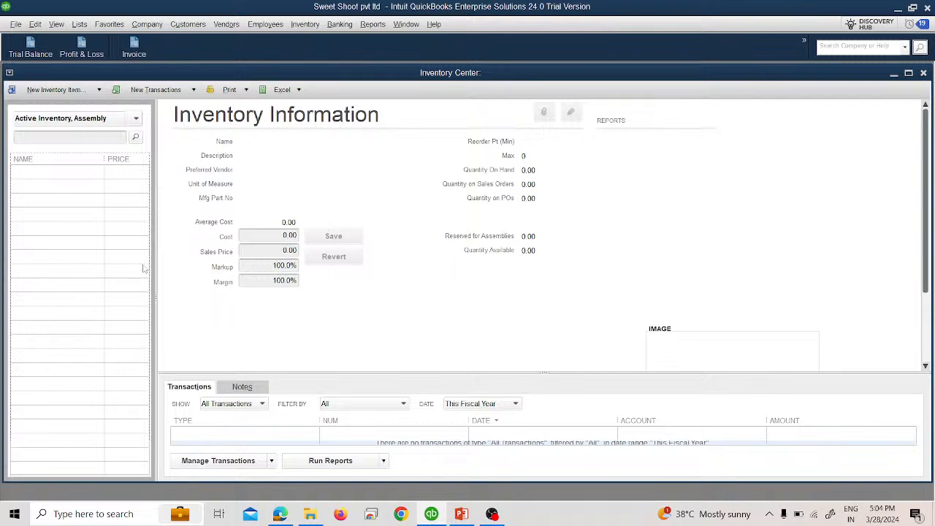
# Close the Inventory Center and review the available inventory commands
pyautogui.click(923, 73)
pyautogui.click(300, 24)
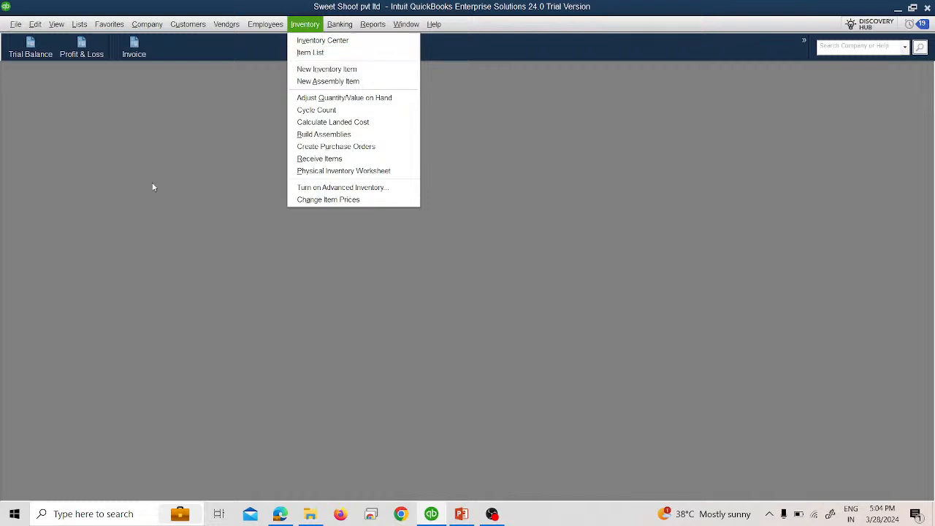
pyautogui.click(143, 201)
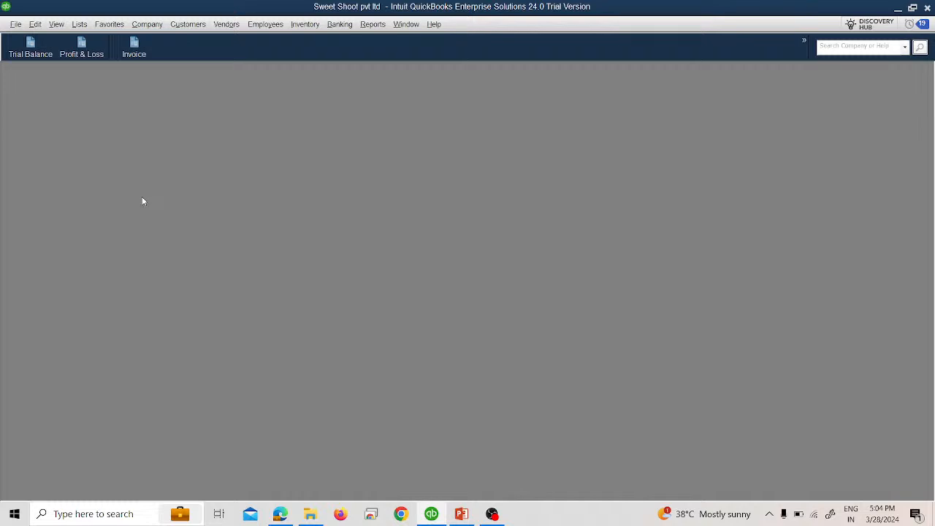
# Run the Inventory Stock Status by Item report for all dates
pyautogui.click(369, 26)
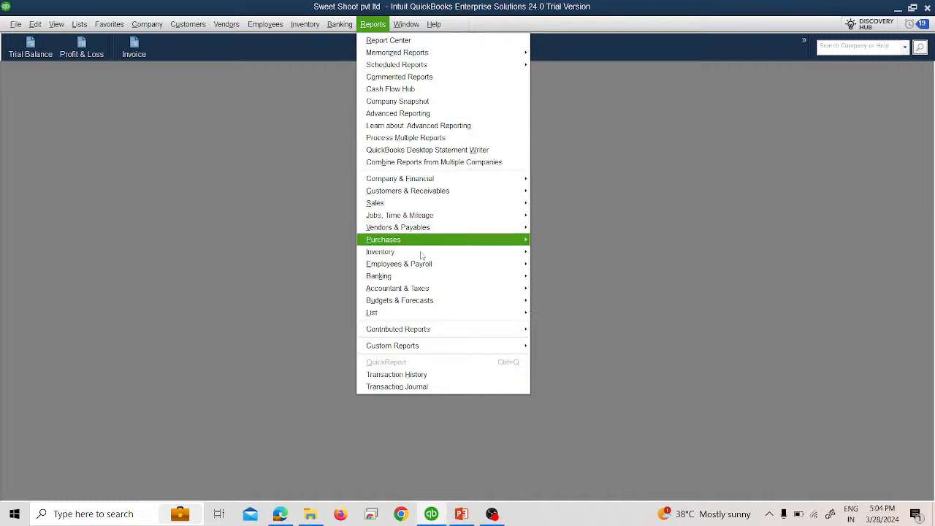
pyautogui.moveTo(484, 254)
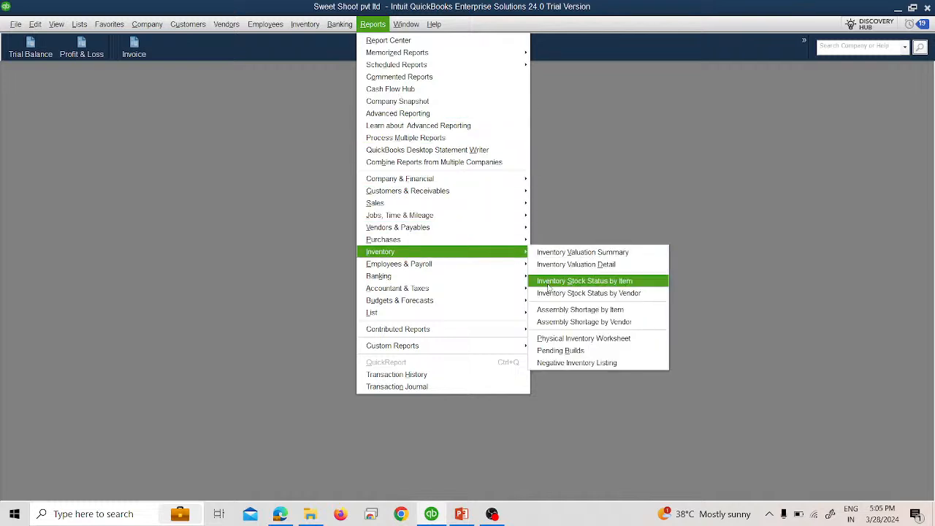
pyautogui.click(548, 281)
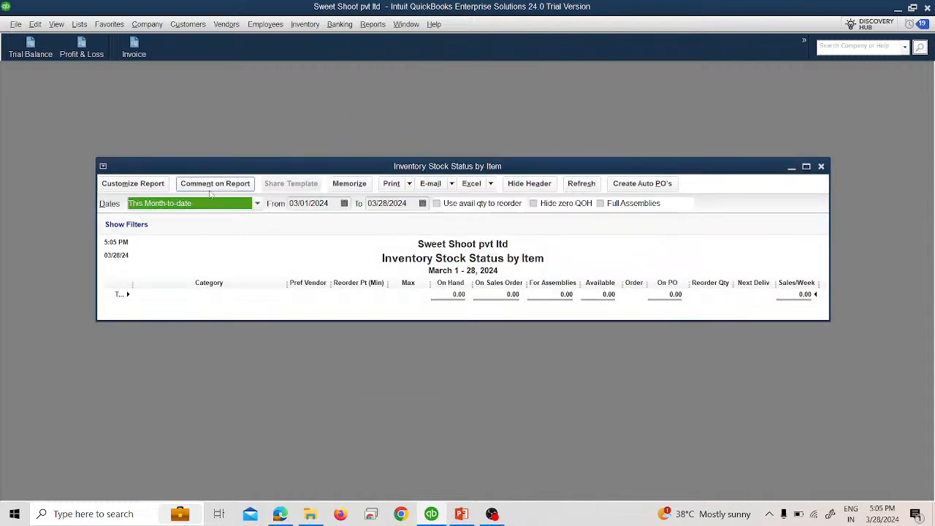
pyautogui.click(208, 206)
pyautogui.click(189, 219)
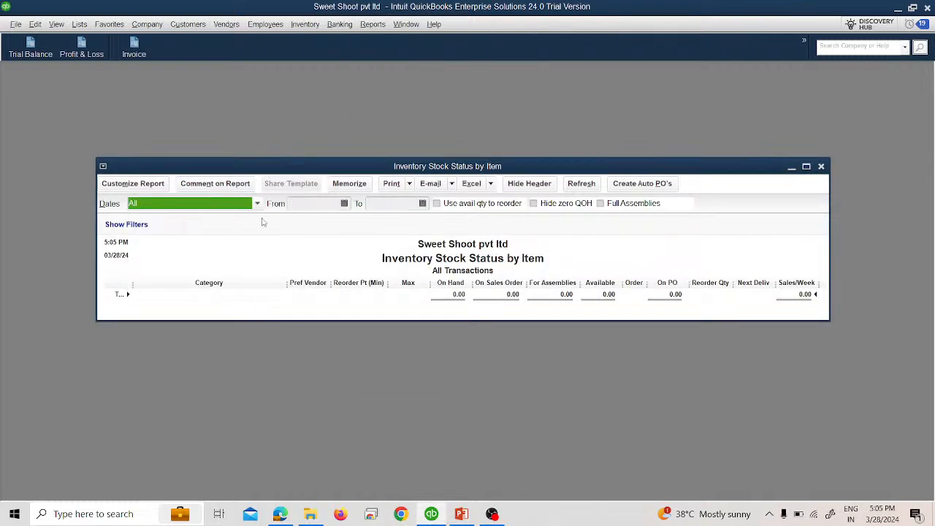
# Maximize the stock status report, widen its first column, and close the report without memorizing it
pyautogui.doubleClick(468, 166)
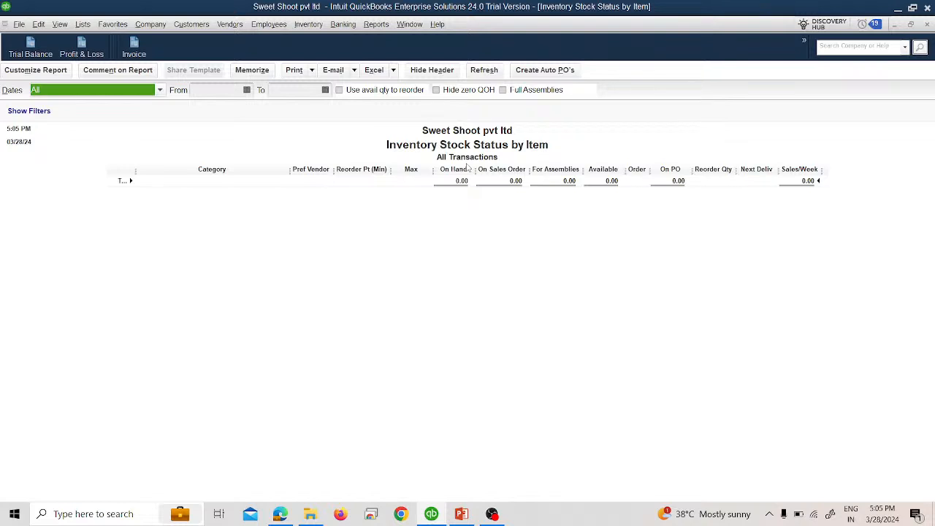
pyautogui.moveTo(139, 170); pyautogui.dragTo(218, 171)
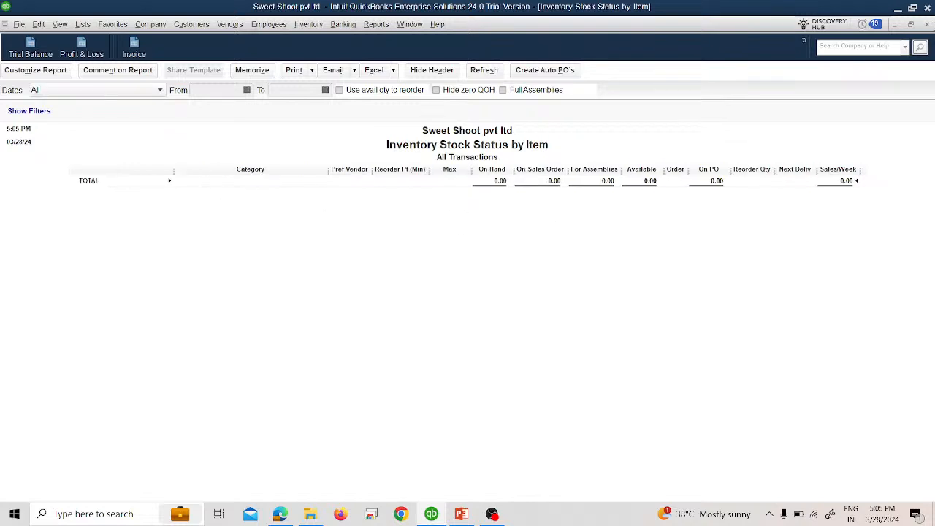
pyautogui.click(926, 25)
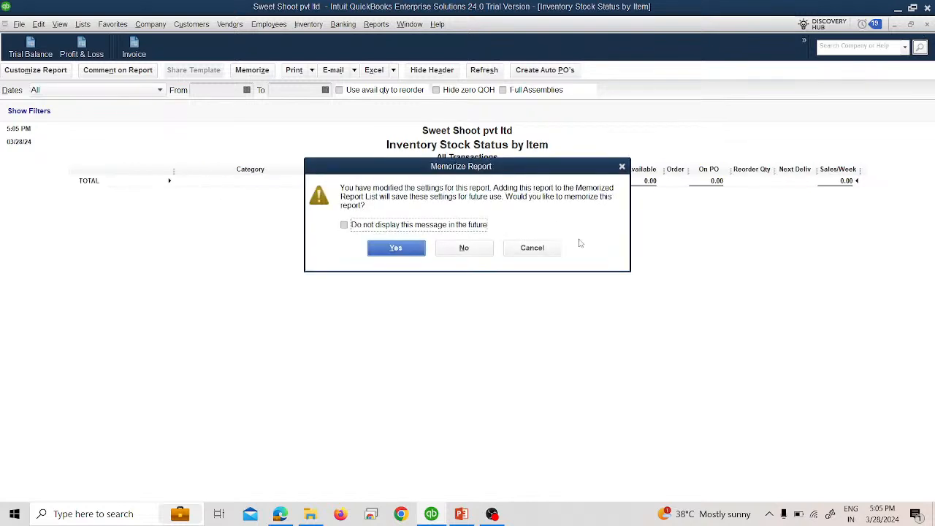
pyautogui.click(462, 249)
# Start a new item of type Inventory Part from the Item List and name it Marbles
pyautogui.click(80, 25)
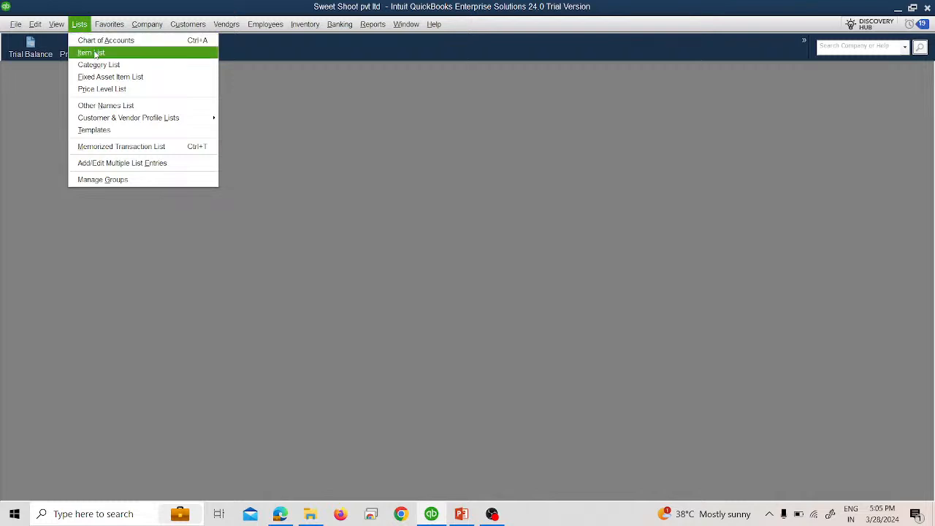
pyautogui.click(93, 53)
pyautogui.moveTo(409, 155); pyautogui.dragTo(332, 124)
pyautogui.click(28, 265)
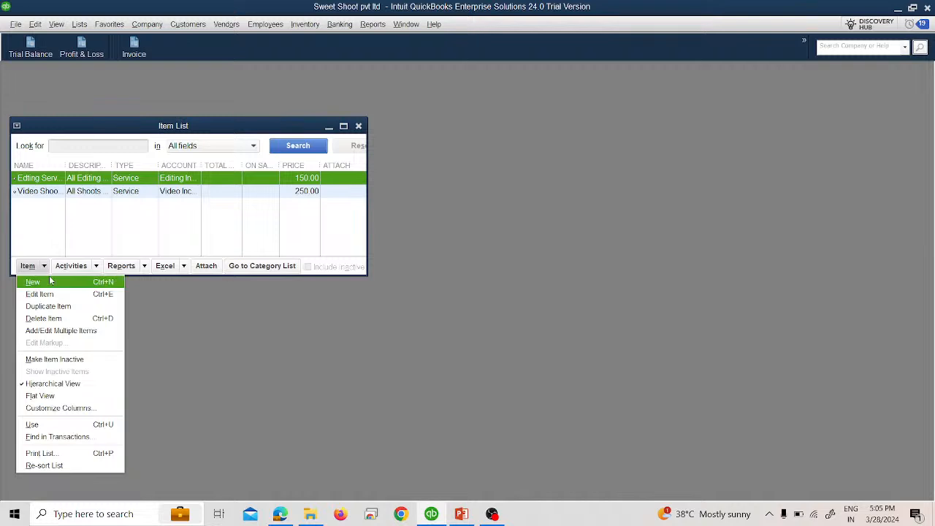
pyautogui.click(44, 282)
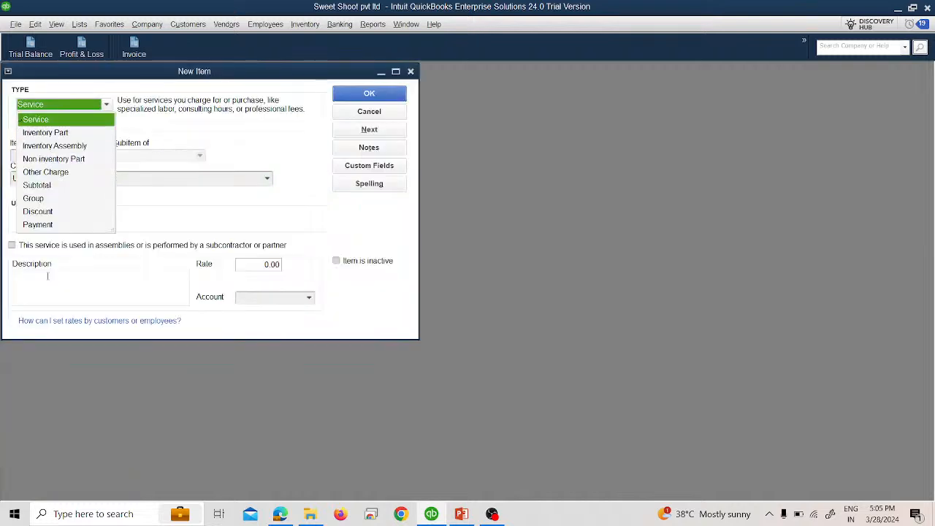
pyautogui.click(45, 133)
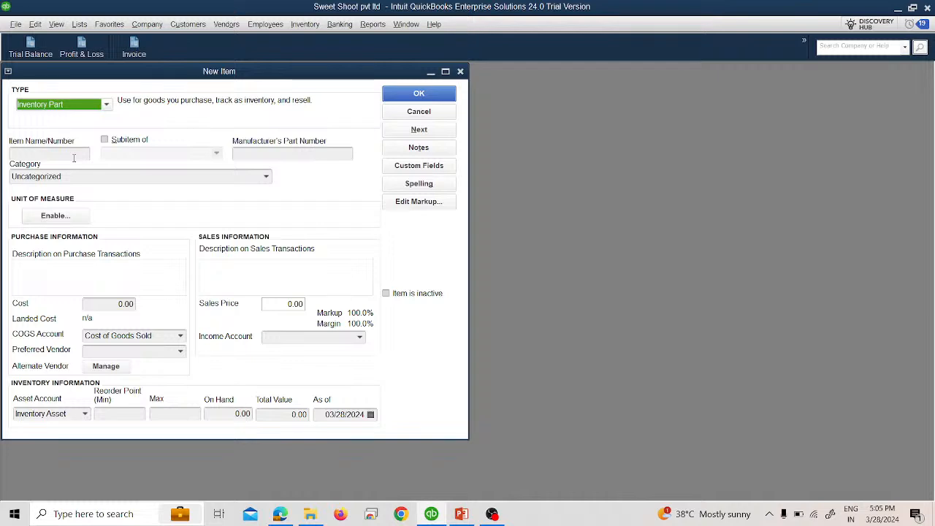
pyautogui.click(73, 154)
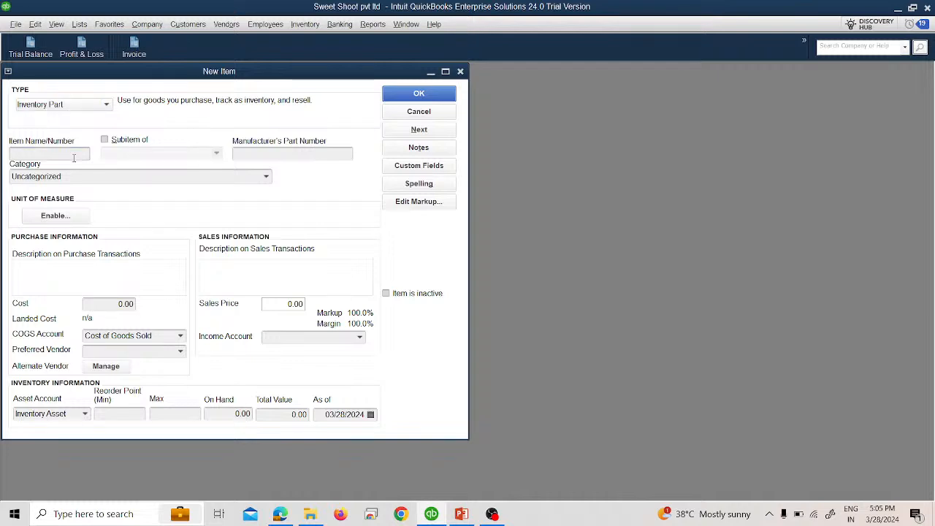
pyautogui.write('Marbles')
pyautogui.click(115, 142)
pyautogui.click(139, 144)
# Create the category Construction Material Supplier for Marbles, and check the unit of measure modes without enabling the feature
pyautogui.click(265, 177)
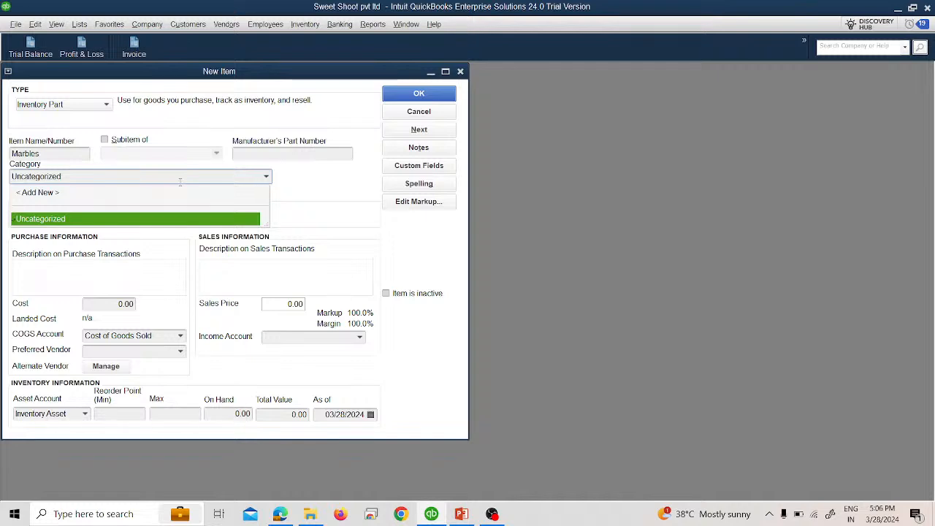
pyautogui.click(144, 193)
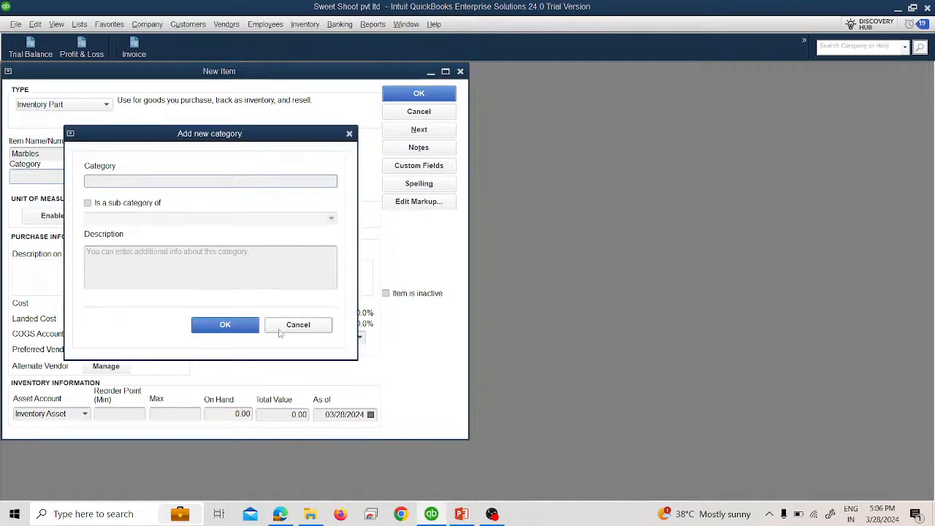
pyautogui.moveTo(224, 139); pyautogui.dragTo(354, 142)
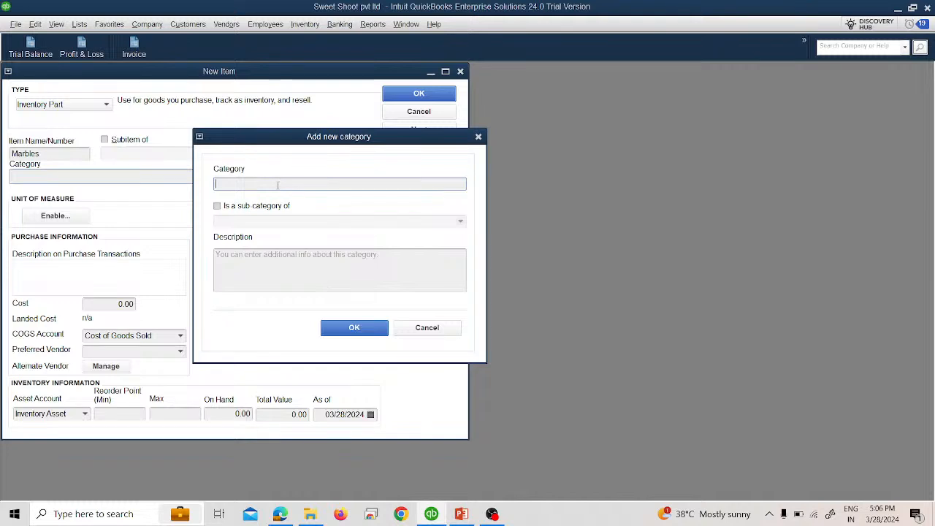
pyautogui.write('Construction Material Supplier')
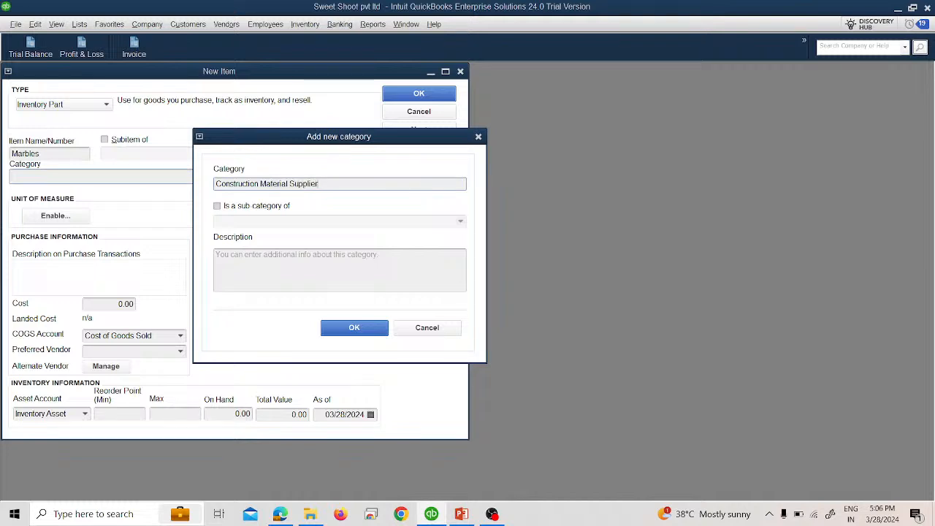
pyautogui.click(363, 328)
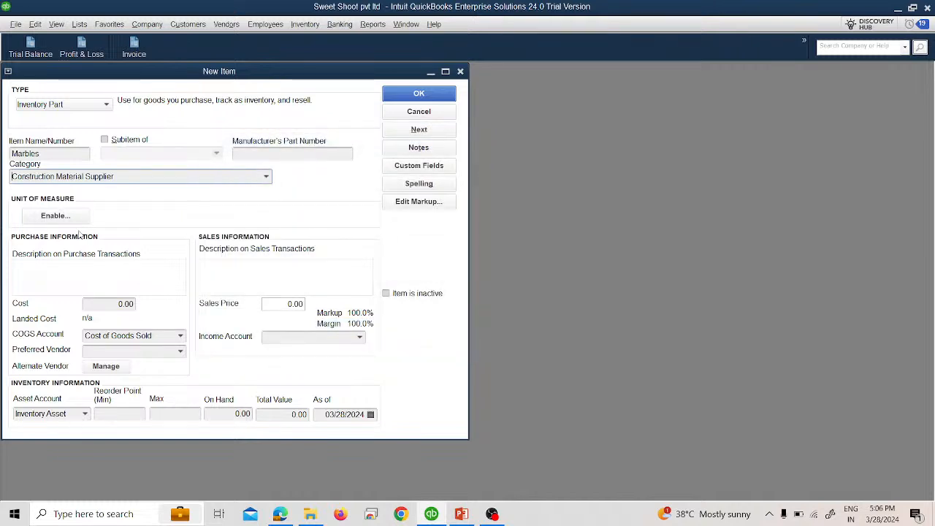
pyautogui.click(45, 214)
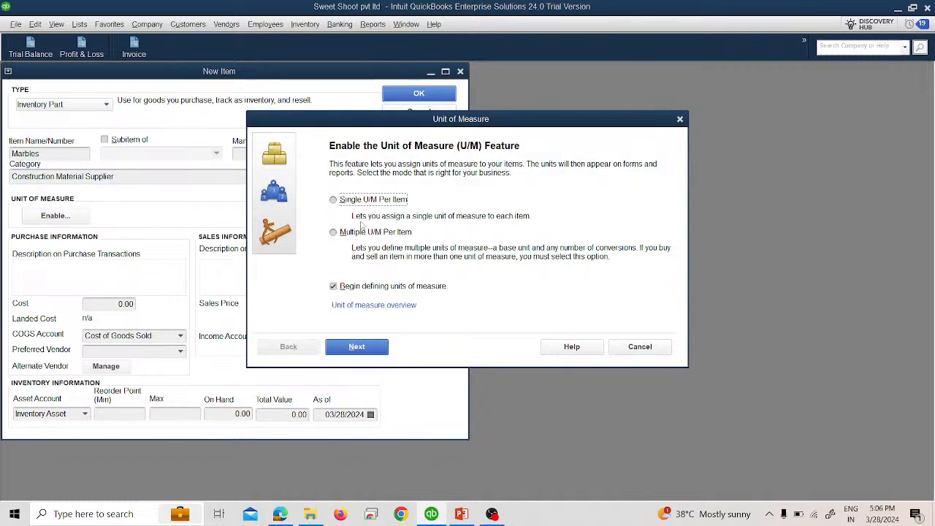
pyautogui.click(616, 348)
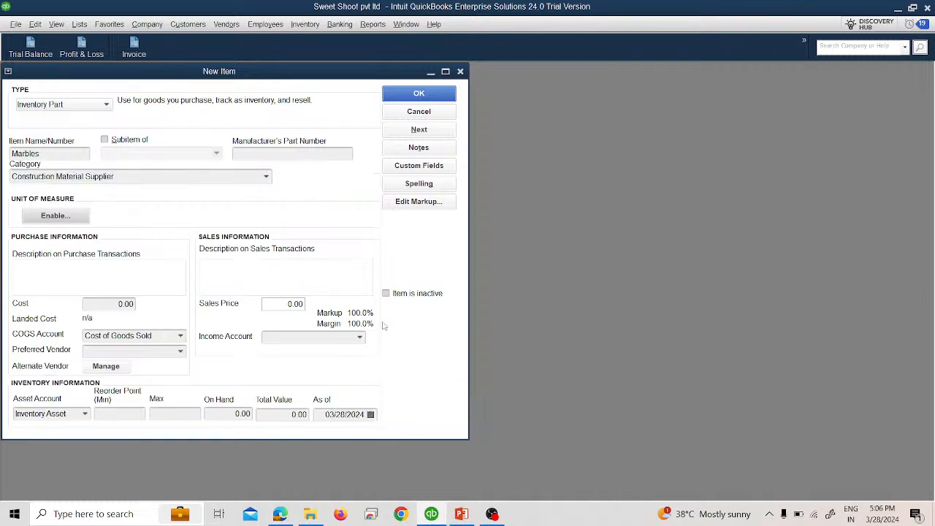
# Give Marbles the purchase description White Shining 6*4, a cost of 170 and a sales price of 300
pyautogui.click(108, 264)
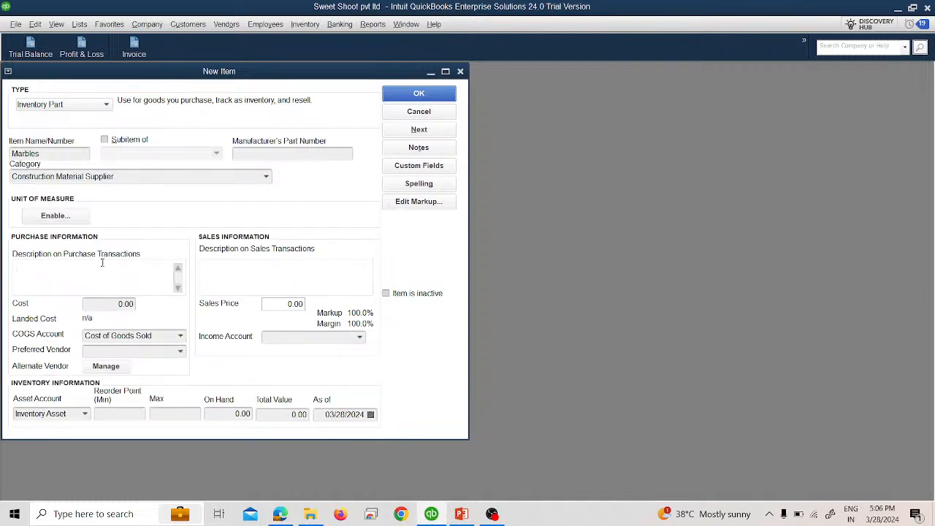
pyautogui.write('White Shining 6*4')
pyautogui.click(124, 307)
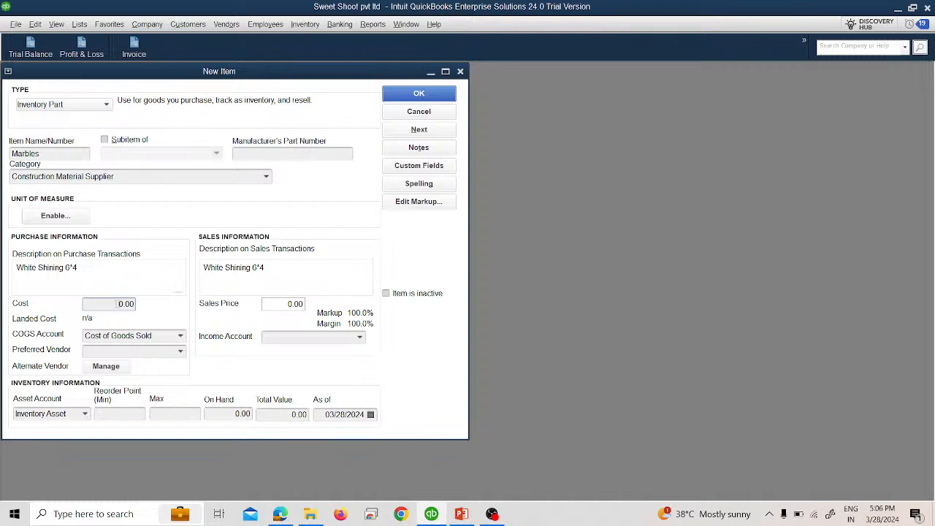
pyautogui.write('17')
pyautogui.click(286, 304)
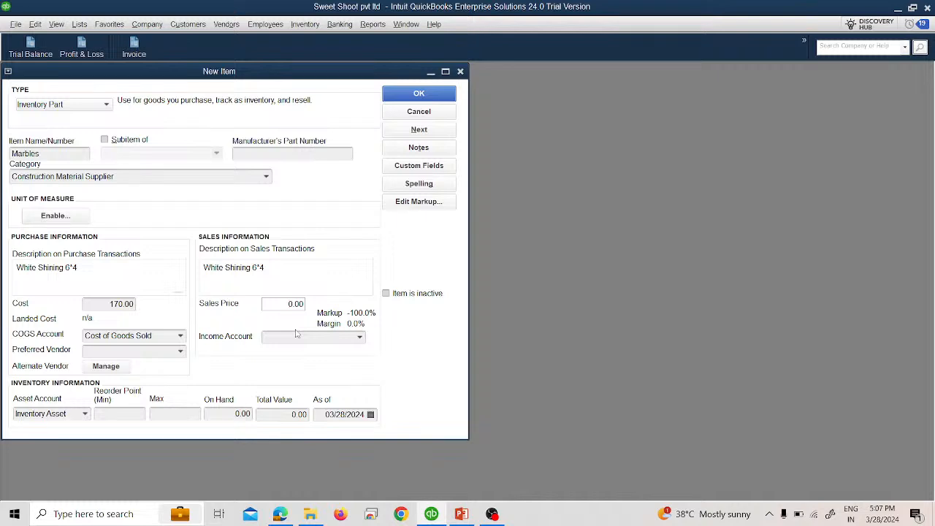
pyautogui.write('30')
# Set the Marbles income account to Revenue and the minimum reorder point to 3, and save the item
pyautogui.click(359, 338)
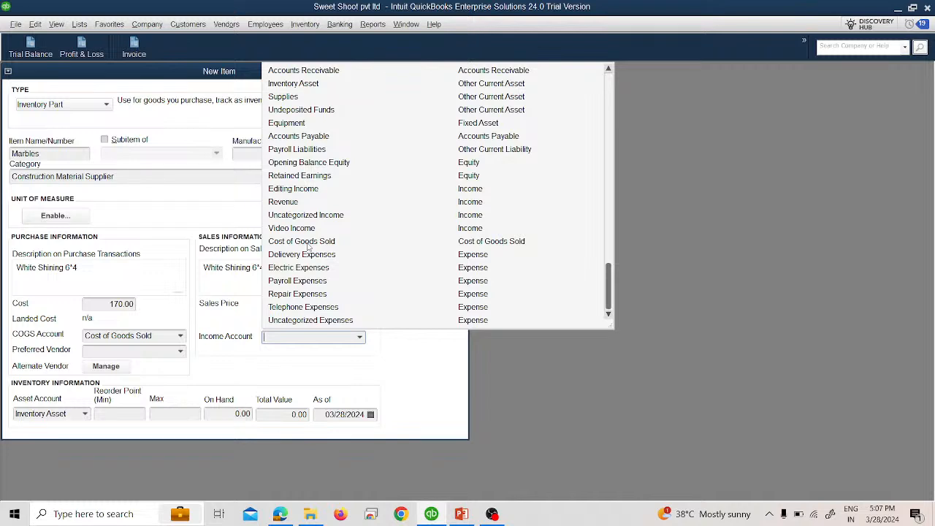
pyautogui.click(312, 202)
pyautogui.click(312, 202)
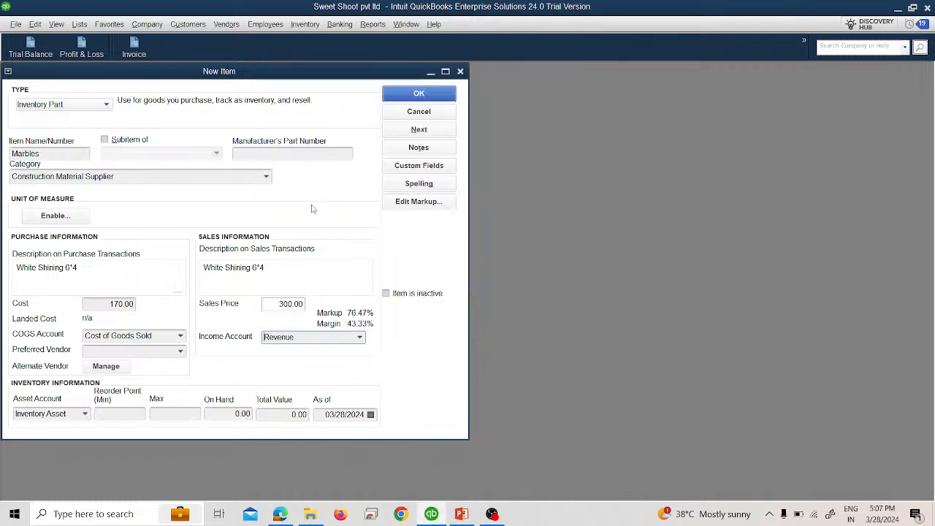
pyautogui.click(110, 415)
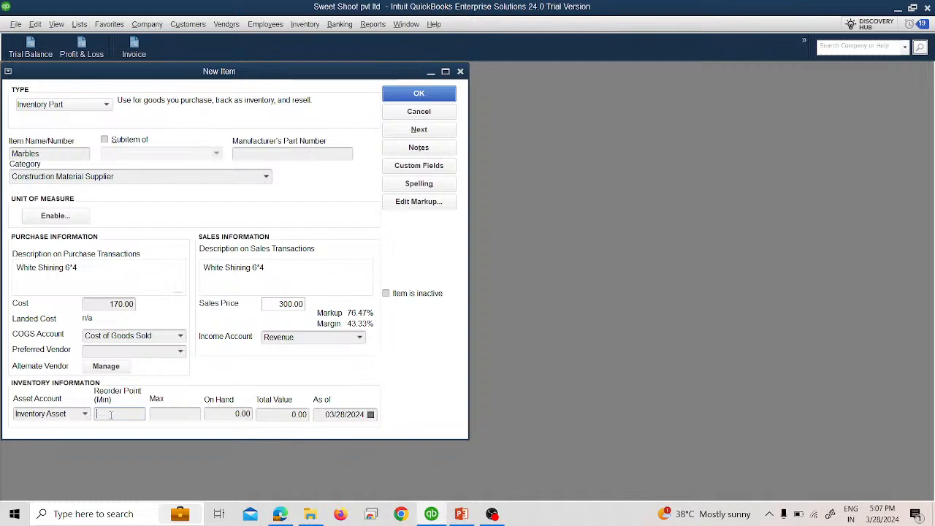
pyautogui.write('3')
pyautogui.press('Tab')
pyautogui.click(416, 92)
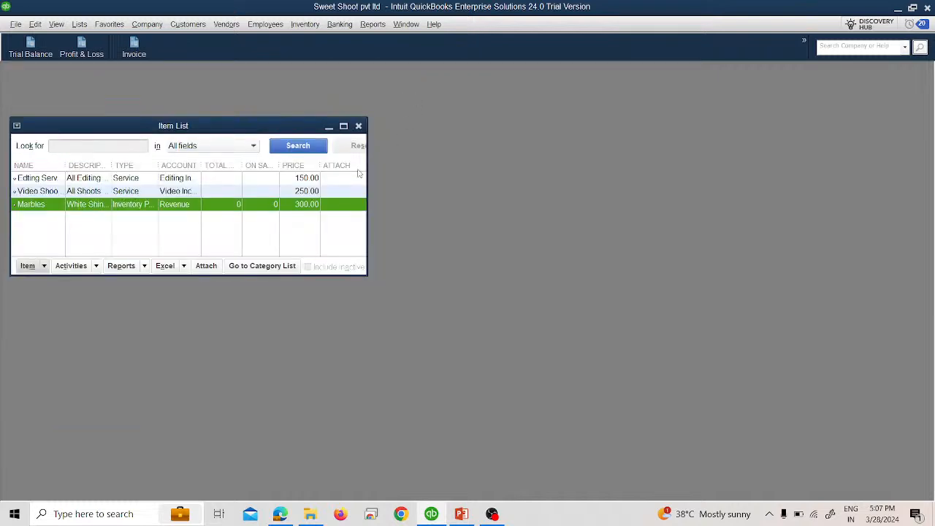
# Maximize the Item List and start a new Inventory Part named Tiles in the Construction Material Supplier category
pyautogui.click(344, 126)
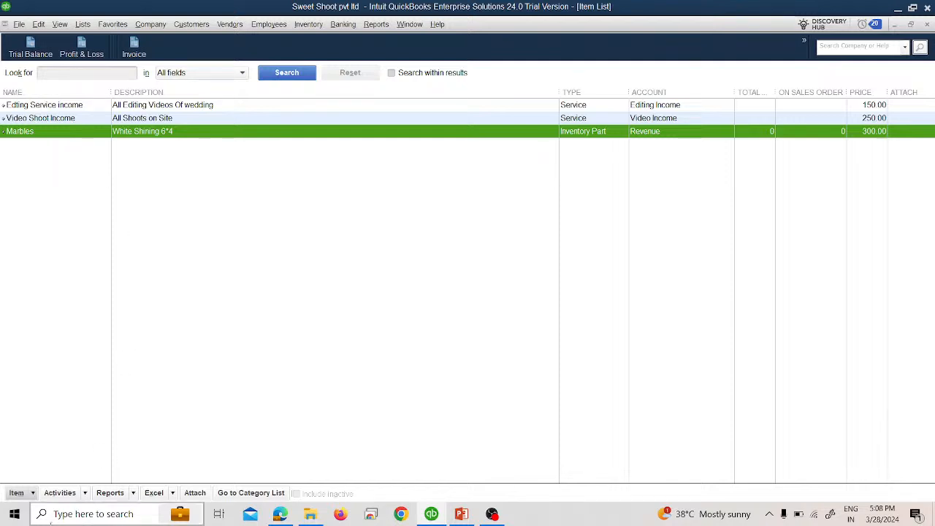
pyautogui.click(31, 494)
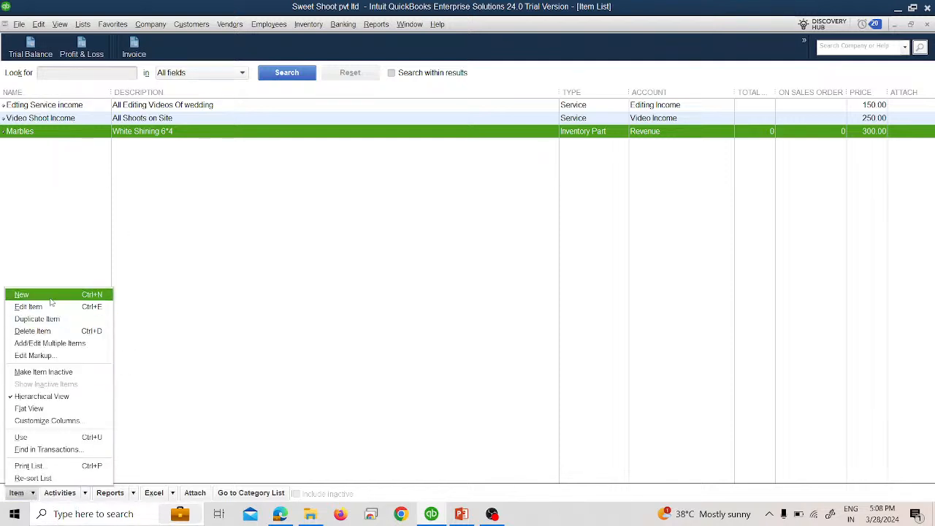
pyautogui.click(50, 300)
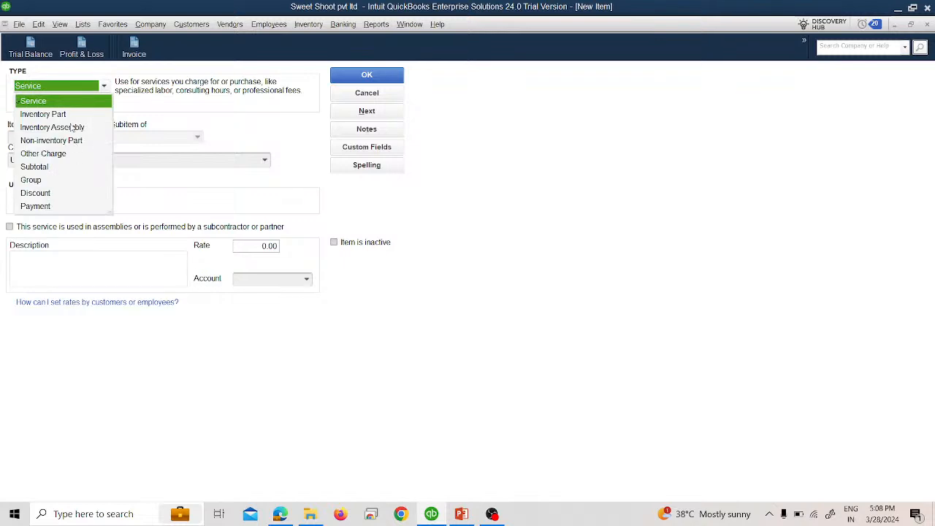
pyautogui.click(72, 115)
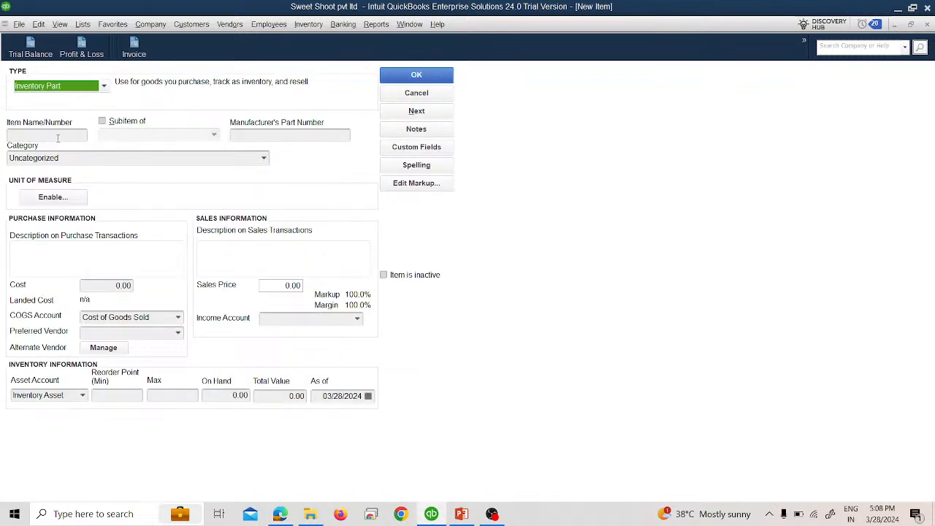
pyautogui.click(57, 137)
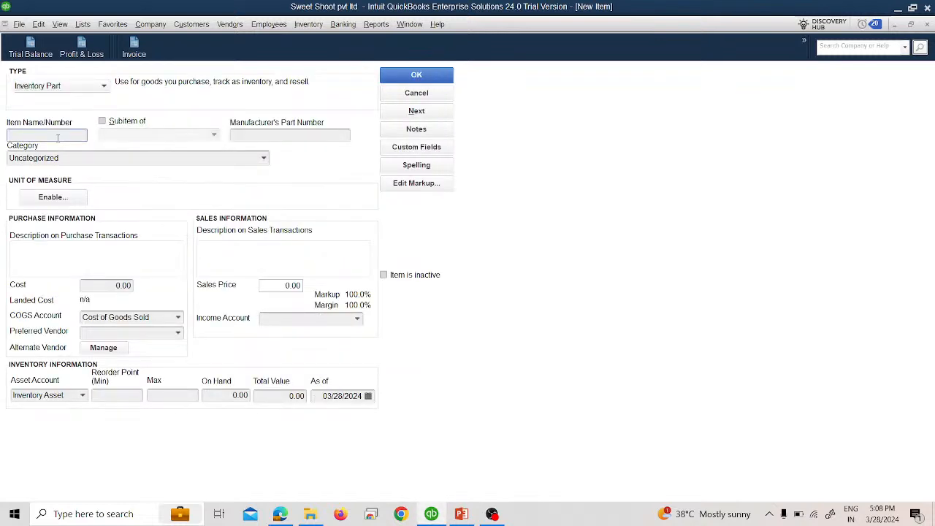
pyautogui.write('Tiles')
pyautogui.press('Tab')
pyautogui.click(263, 159)
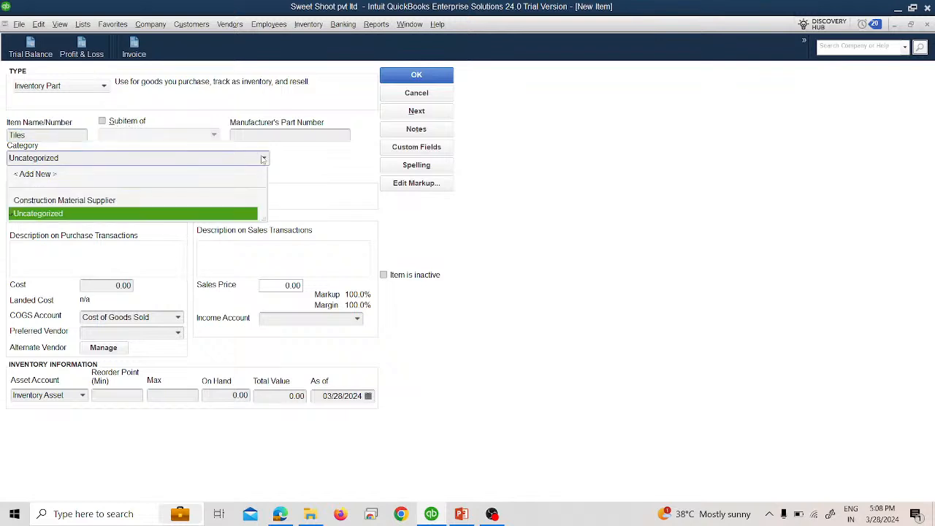
pyautogui.click(167, 202)
# Describe Tiles as 4*4 Shining Death Grey with cost 95, sales price 200 and reorder point 2, and save it, continuing to a new item
pyautogui.click(97, 250)
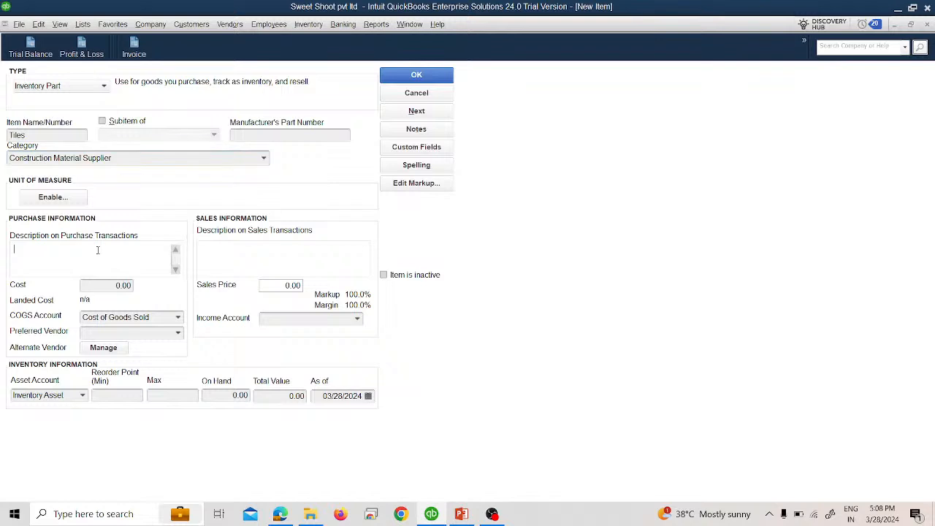
pyautogui.write('4*4 Shining Death Grey')
pyautogui.click(95, 285)
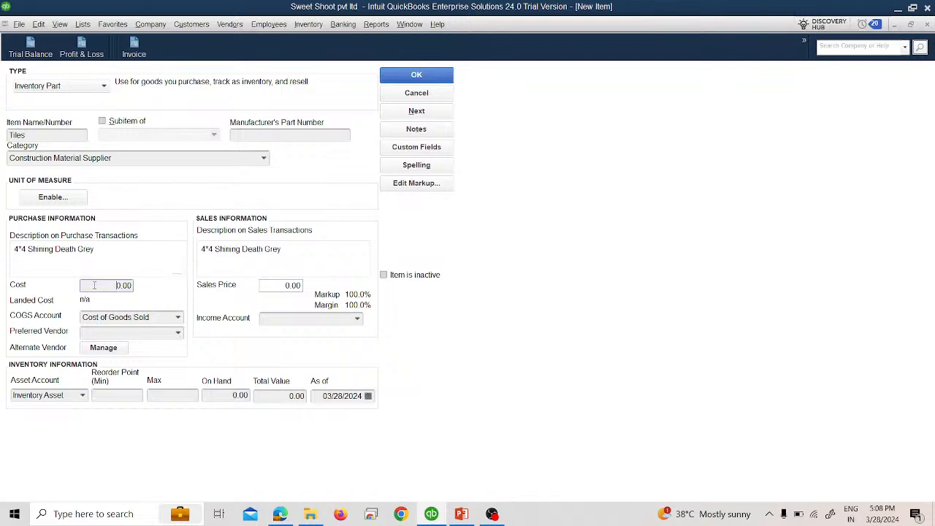
pyautogui.write('95')
pyautogui.click(284, 286)
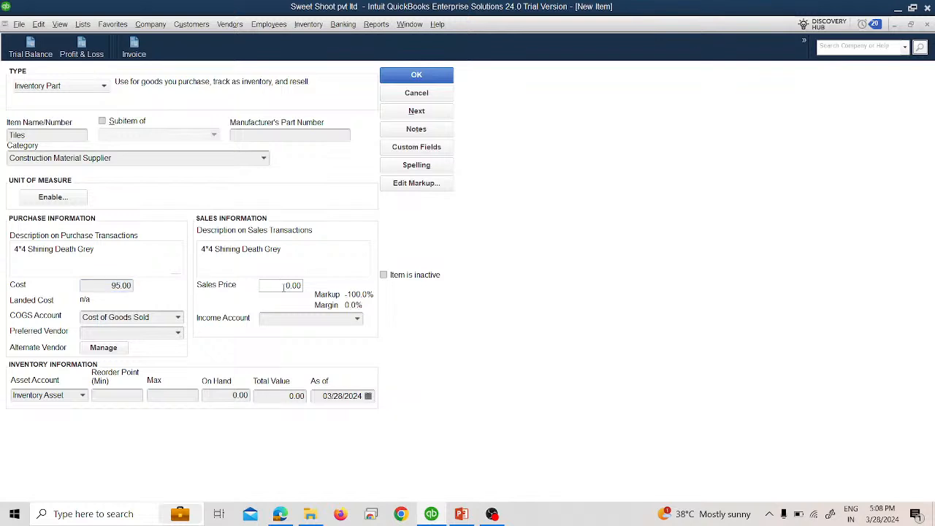
pyautogui.write('20')
pyautogui.click(115, 395)
pyautogui.write('2')
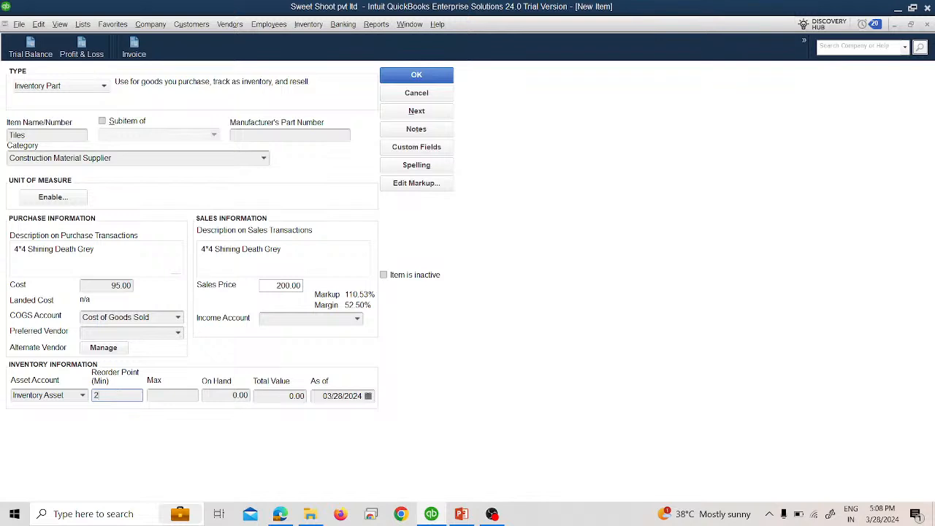
pyautogui.click(417, 119)
# Name the new inventory part Wood Sticks and assign it to the Construction Material Supplier category
pyautogui.click(67, 133)
pyautogui.write('Wo')
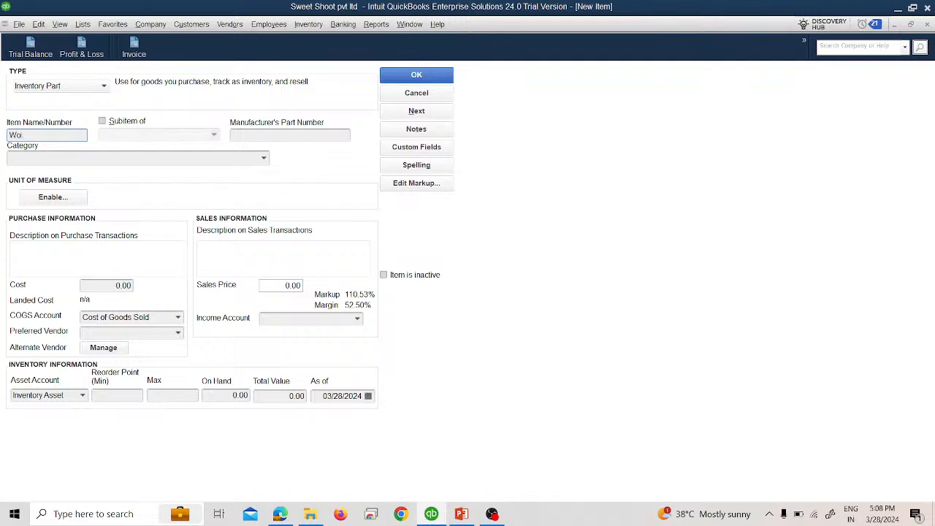
pyautogui.write('od Sticks')
pyautogui.click(264, 158)
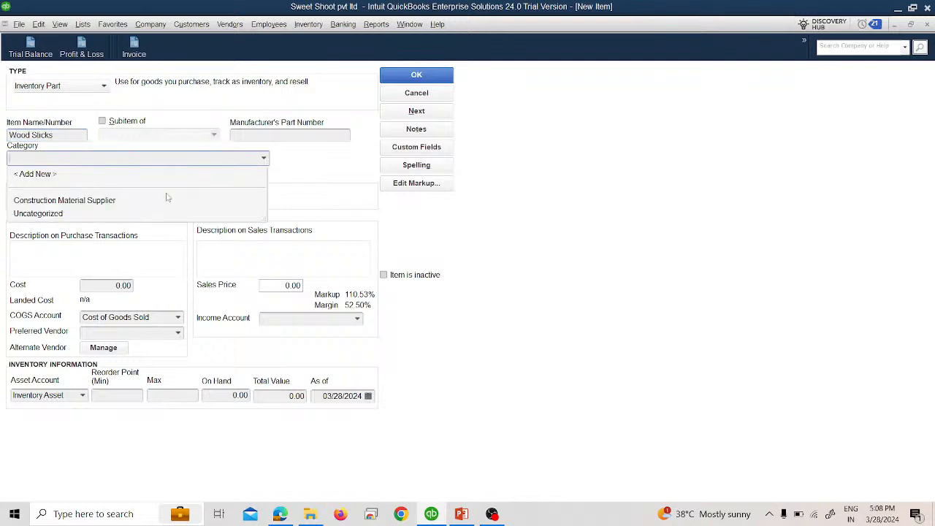
pyautogui.click(134, 205)
# Describe Wood Sticks as 12 Cm Wide with cost 45, sales price 100 and reorder point 10, and save the item
pyautogui.click(97, 253)
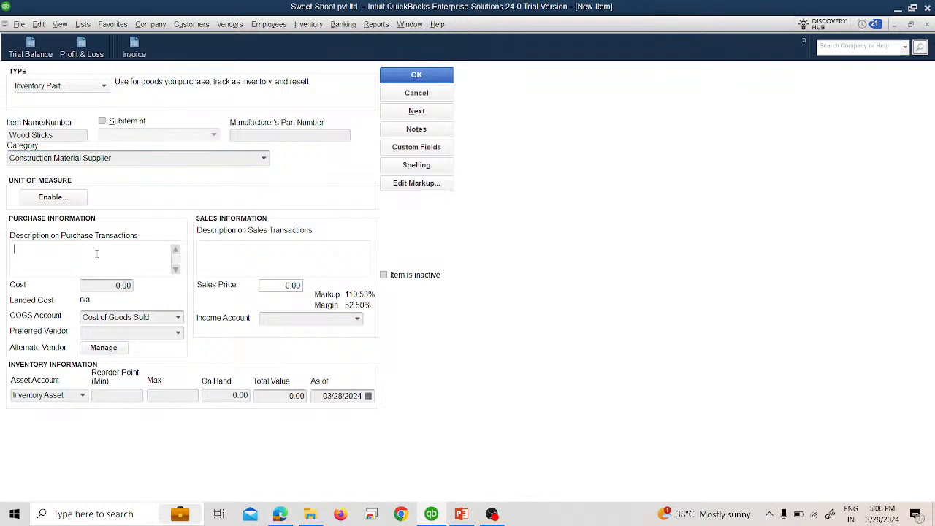
pyautogui.write('12 Cm Wide')
pyautogui.press('Tab')
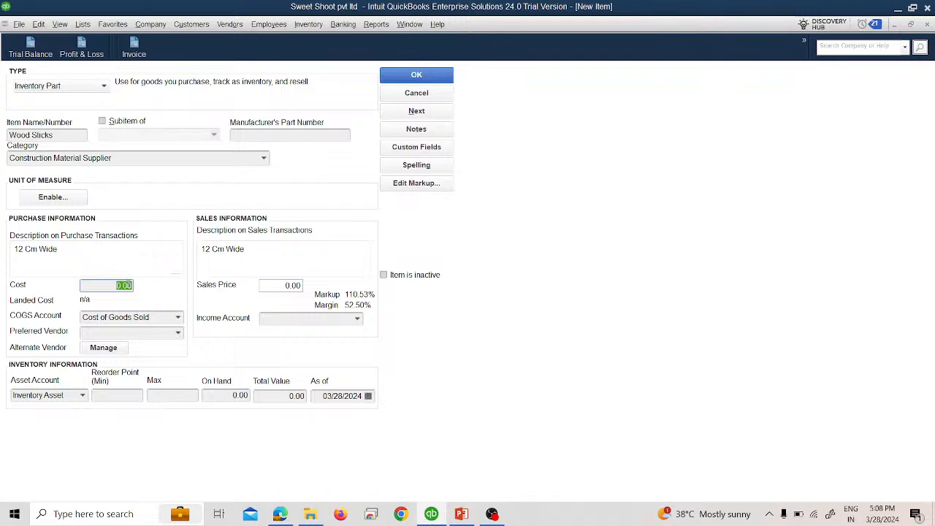
pyautogui.write('45')
pyautogui.press('Tab')
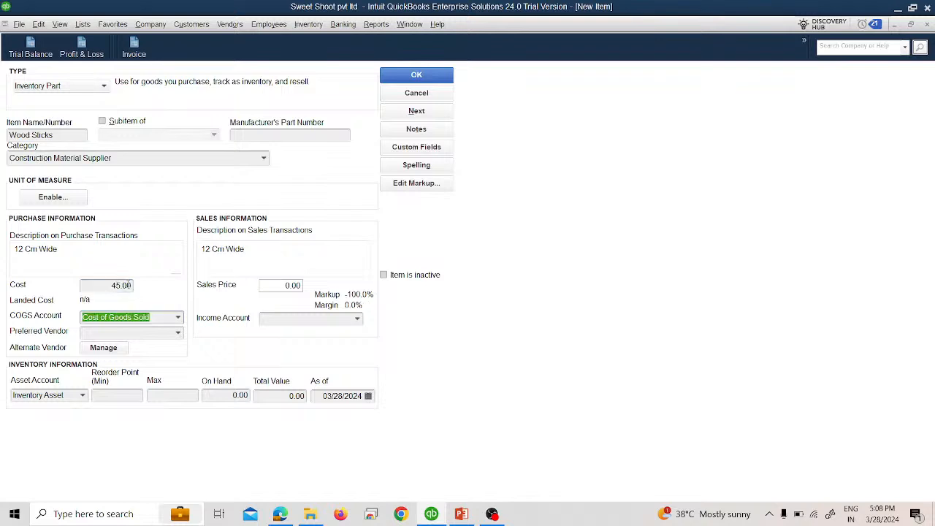
pyautogui.click(285, 285)
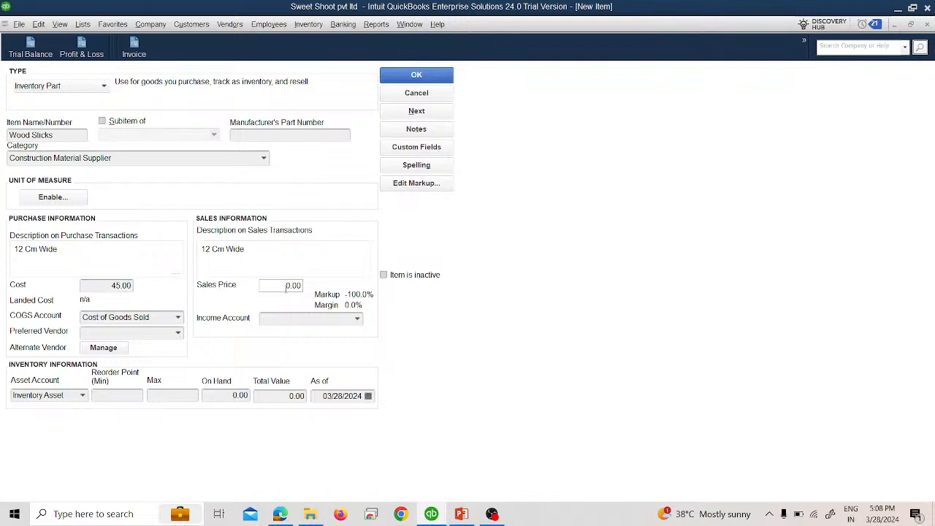
pyautogui.write('10')
pyautogui.click(119, 395)
pyautogui.write('10')
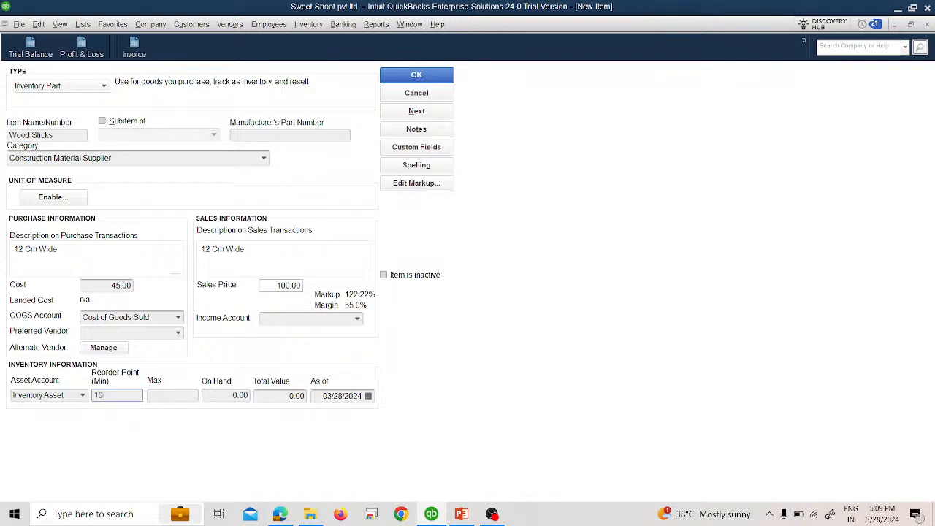
pyautogui.click(399, 76)
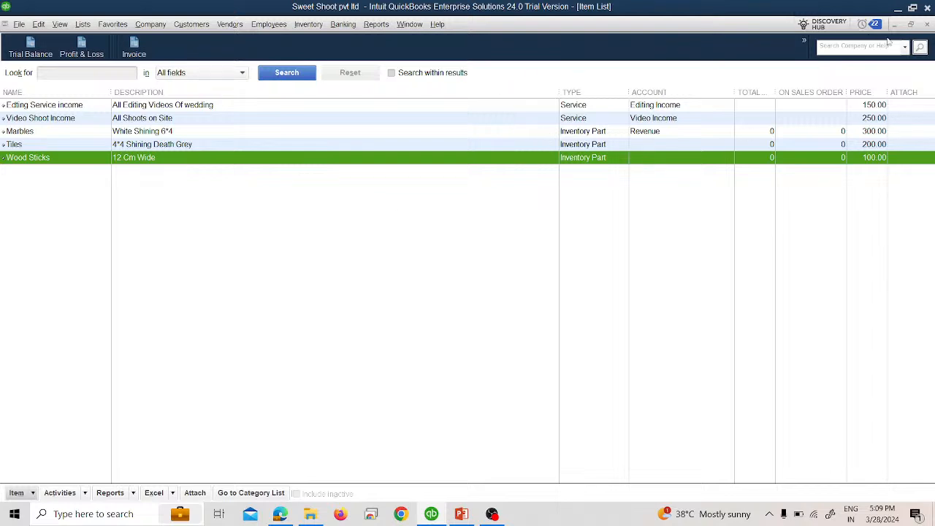
# Close the Item List and review the available inventory and vendor commands
pyautogui.click(927, 24)
pyautogui.click(312, 24)
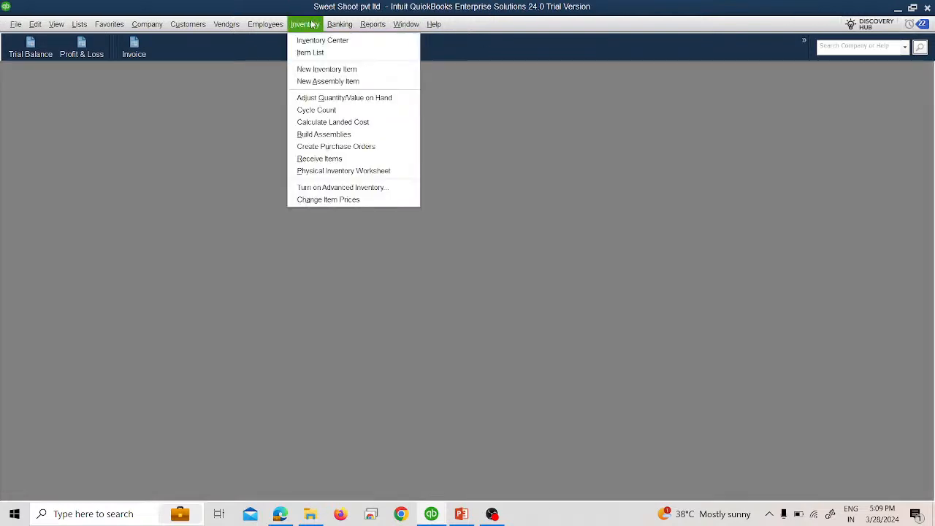
pyautogui.moveTo(238, 29)
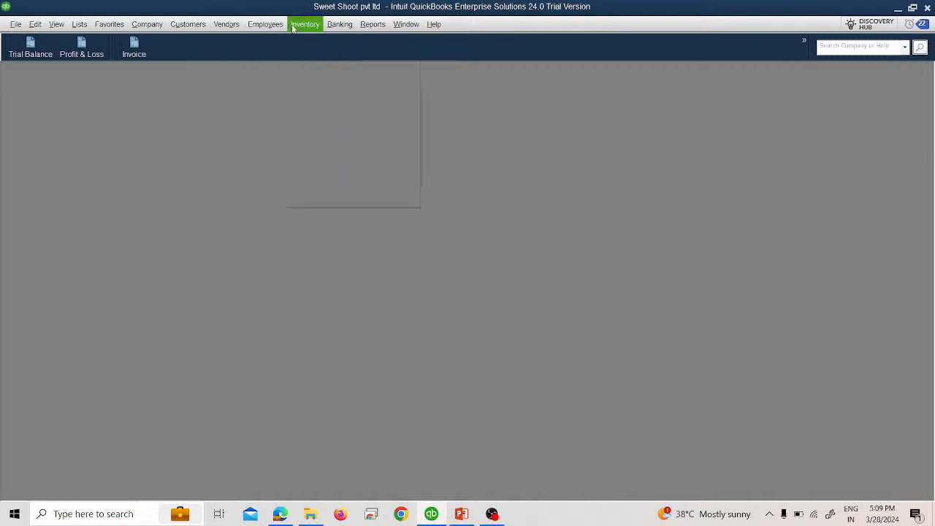
pyautogui.moveTo(303, 29)
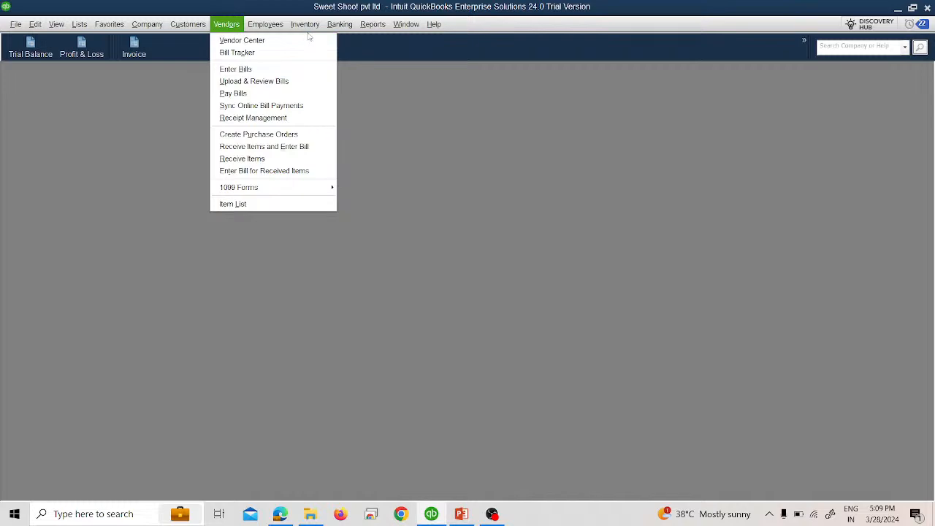
# Start a new purchase order and select the third existing vendor in the vendor list
pyautogui.click(317, 147)
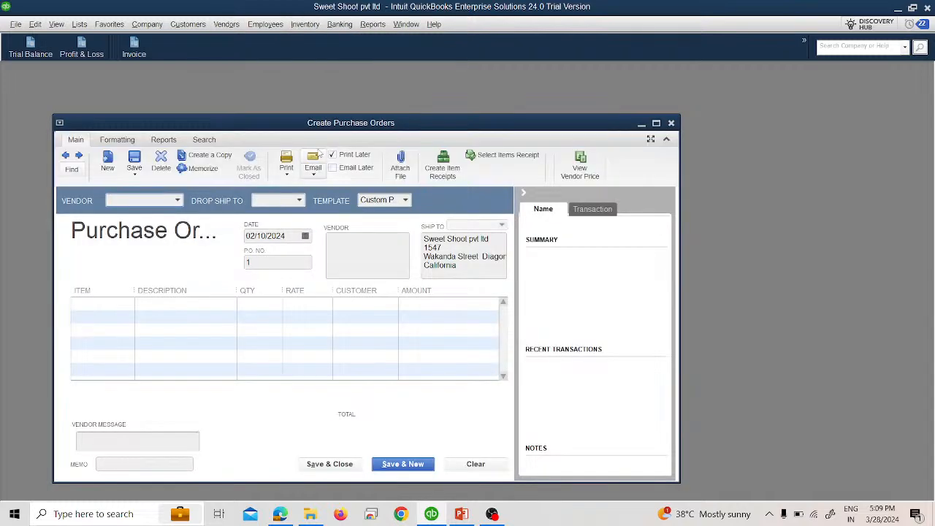
pyautogui.moveTo(330, 130); pyautogui.dragTo(372, 120)
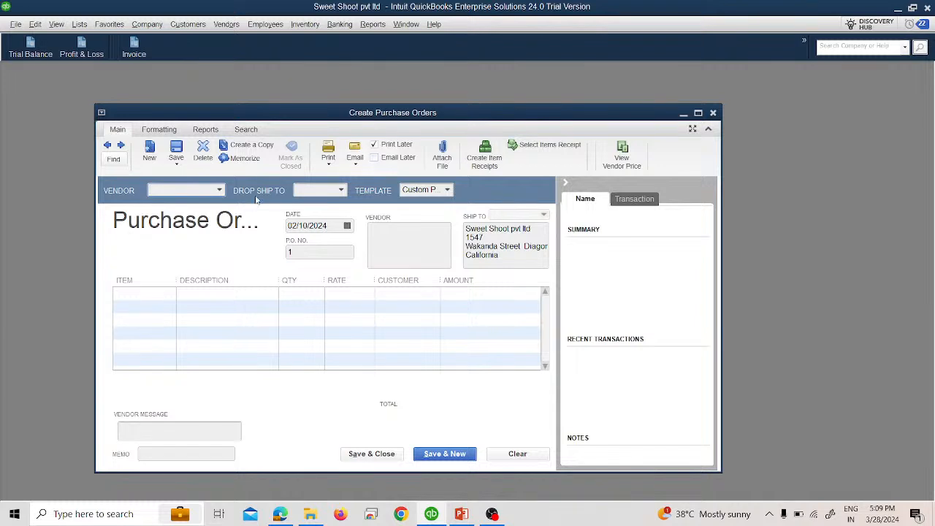
pyautogui.click(220, 191)
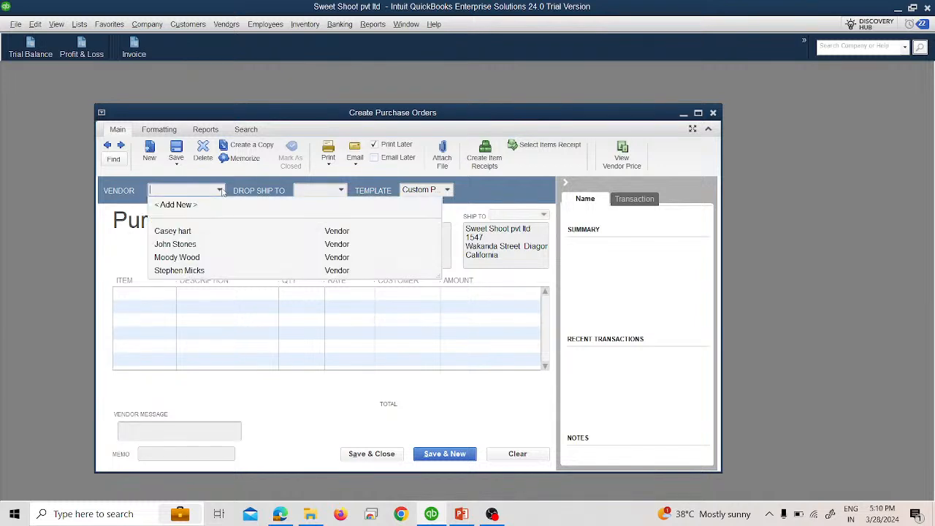
pyautogui.click(210, 260)
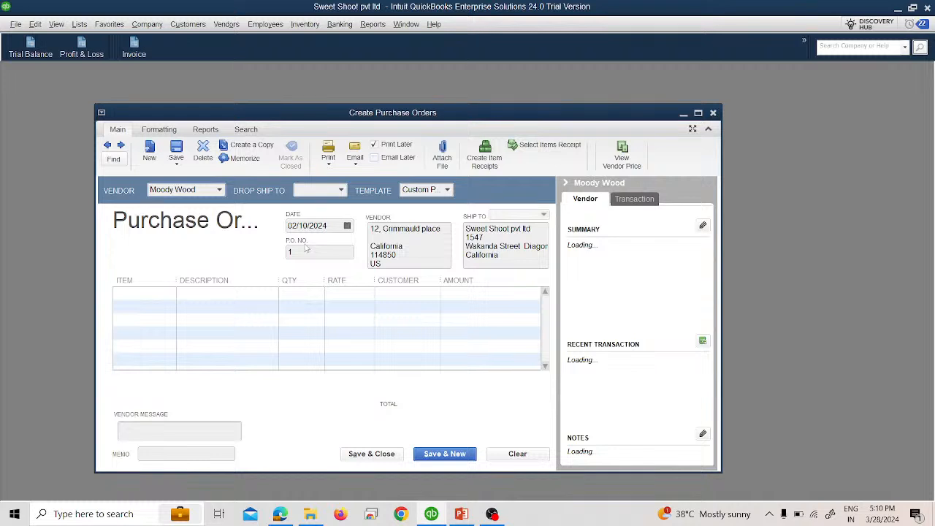
# Add Marbles to the purchase order's first line with a quantity of 12
pyautogui.click(141, 300)
pyautogui.click(169, 293)
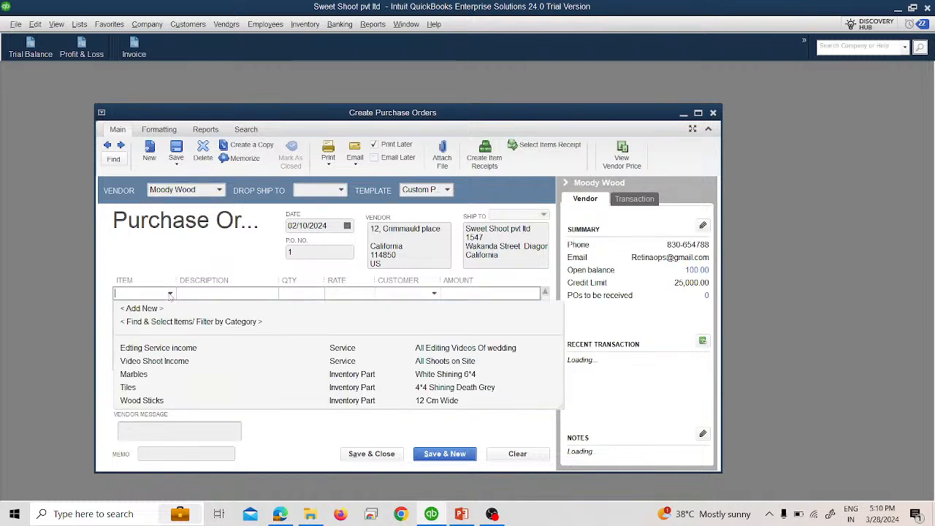
pyautogui.click(134, 375)
pyautogui.click(287, 295)
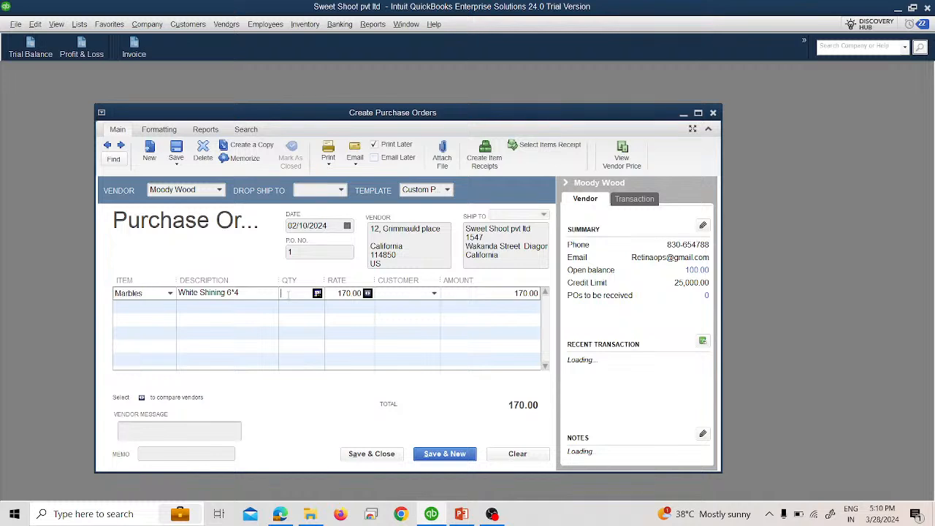
pyautogui.write('12')
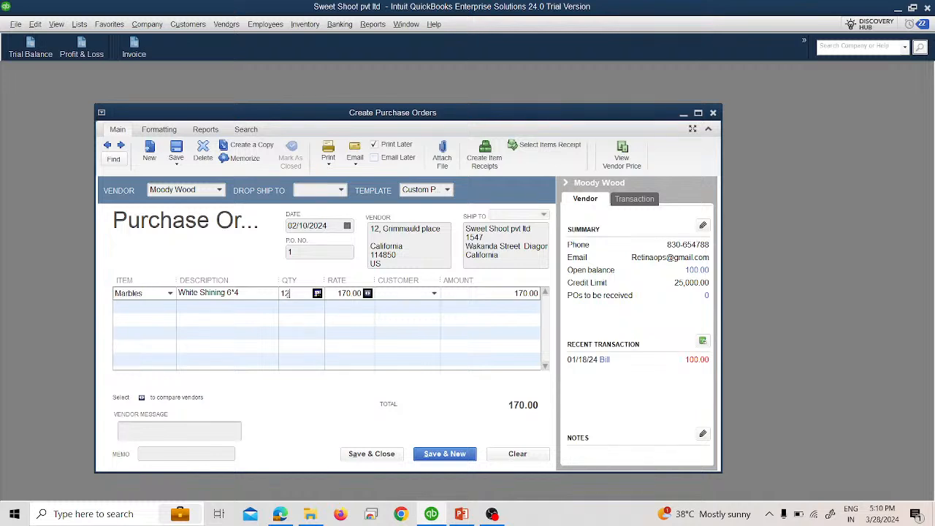
pyautogui.press('Tab')
# Add Tiles to the purchase order's second line with a quantity of 6
pyautogui.click(176, 310)
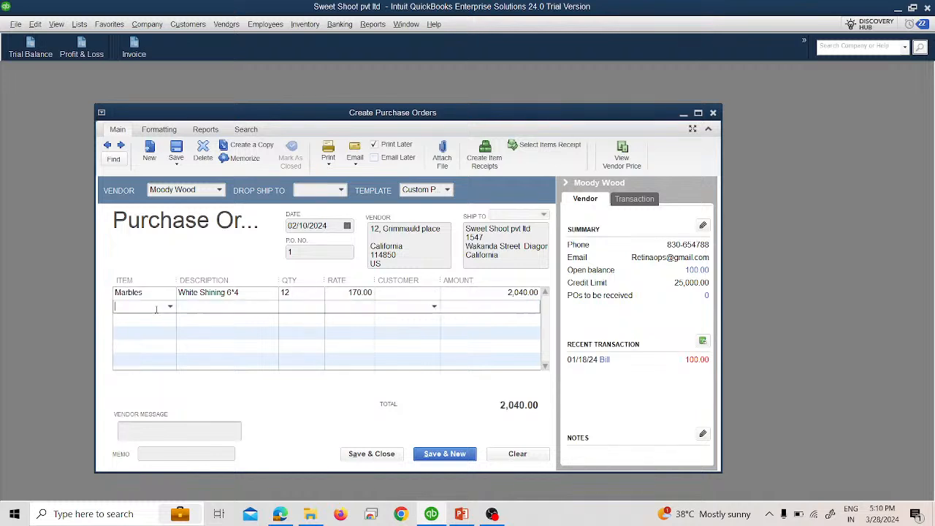
pyautogui.click(170, 307)
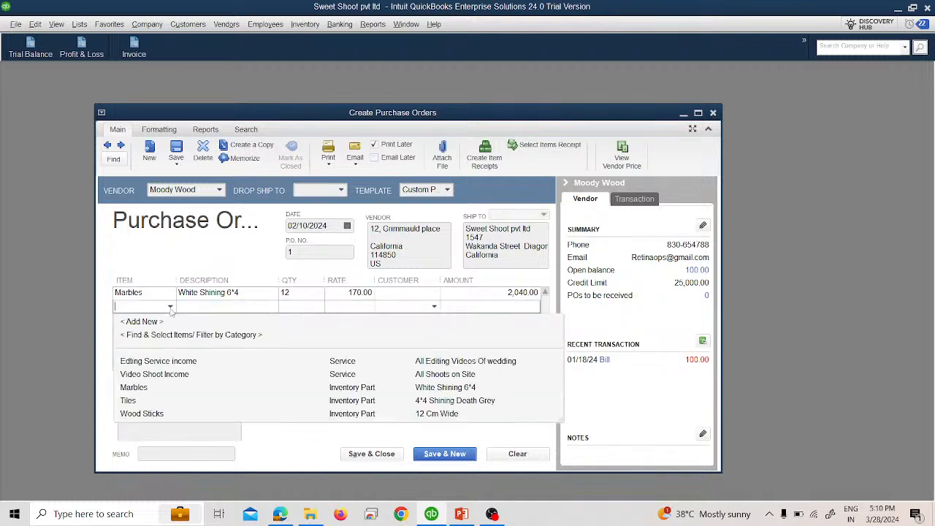
pyautogui.click(152, 400)
pyautogui.click(286, 308)
pyautogui.write('6')
pyautogui.press('Tab')
# Add Wood Sticks to the purchase order's third line with a quantity of 10, and save and close the order
pyautogui.click(164, 322)
pyautogui.click(170, 319)
pyautogui.click(165, 428)
pyautogui.click(298, 321)
pyautogui.write('10')
pyautogui.press('Tab')
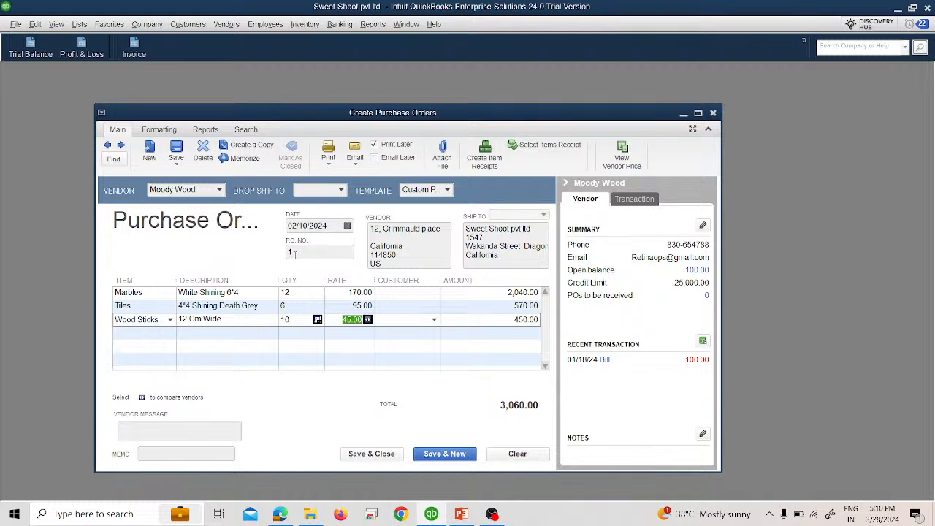
pyautogui.click(389, 454)
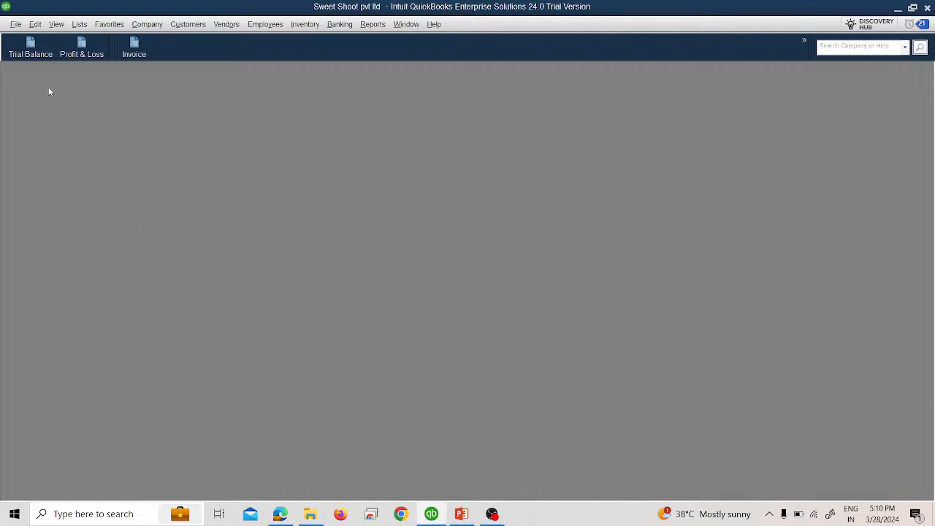
# Examine the Trial Balance for any effect of the purchase order and close the report
pyautogui.click(30, 45)
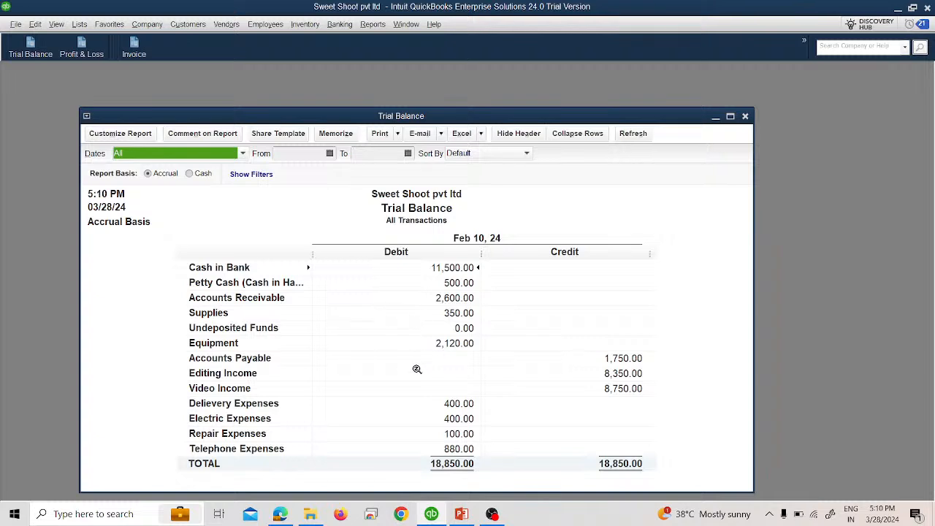
pyautogui.click(745, 118)
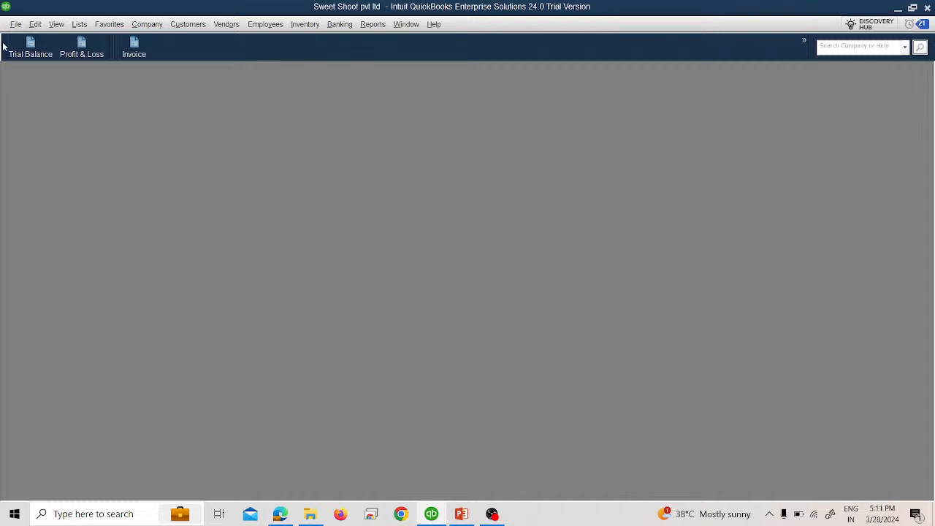
pyautogui.click(29, 46)
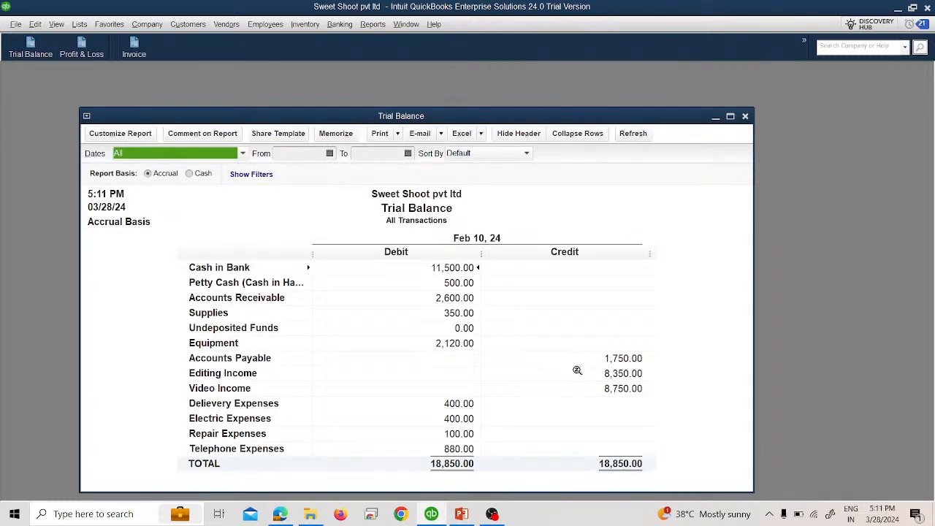
pyautogui.click(744, 116)
# Run the Inventory Stock Status by Item report and check the QuickReport for Wood Sticks
pyautogui.click(307, 24)
pyautogui.moveTo(373, 24)
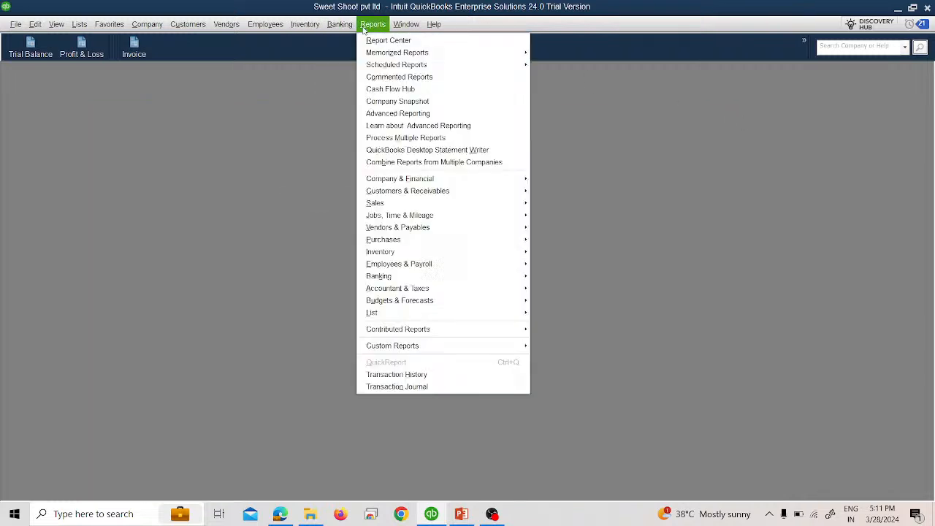
pyautogui.moveTo(447, 257)
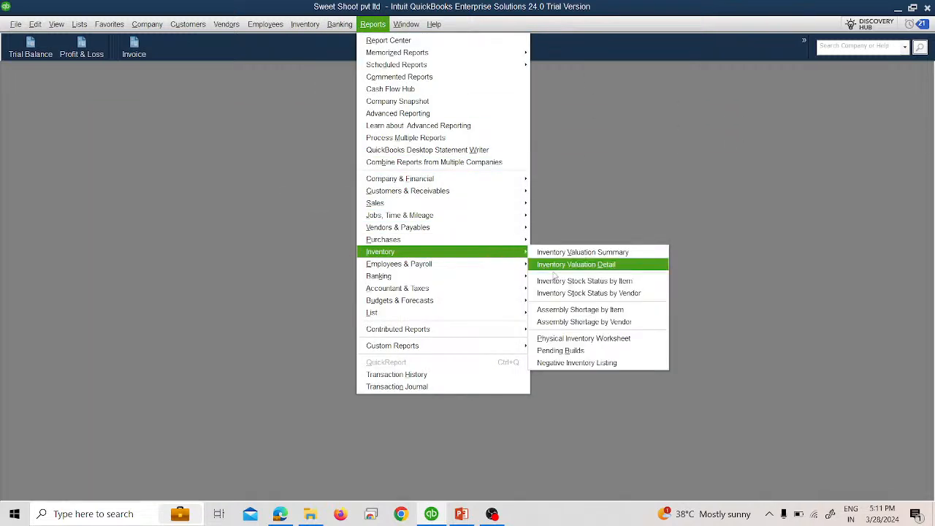
pyautogui.click(570, 281)
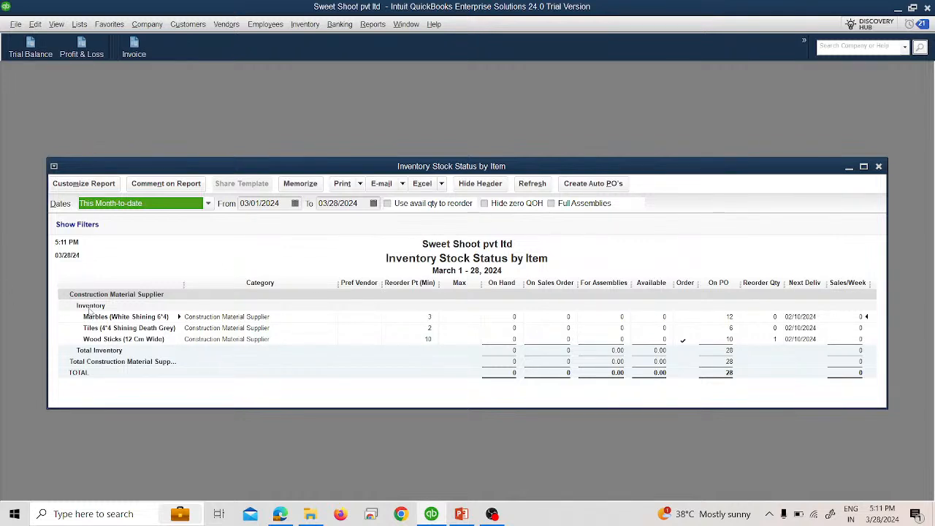
pyautogui.doubleClick(113, 339)
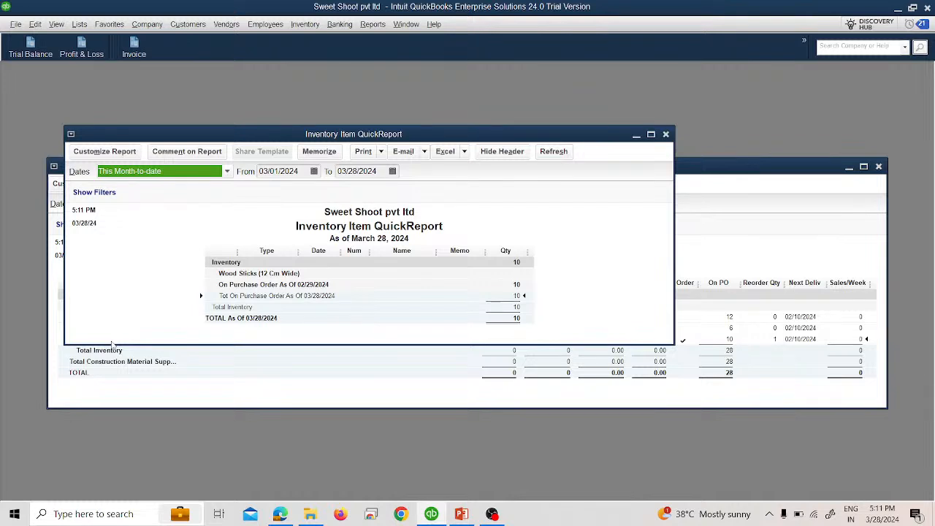
pyautogui.click(666, 135)
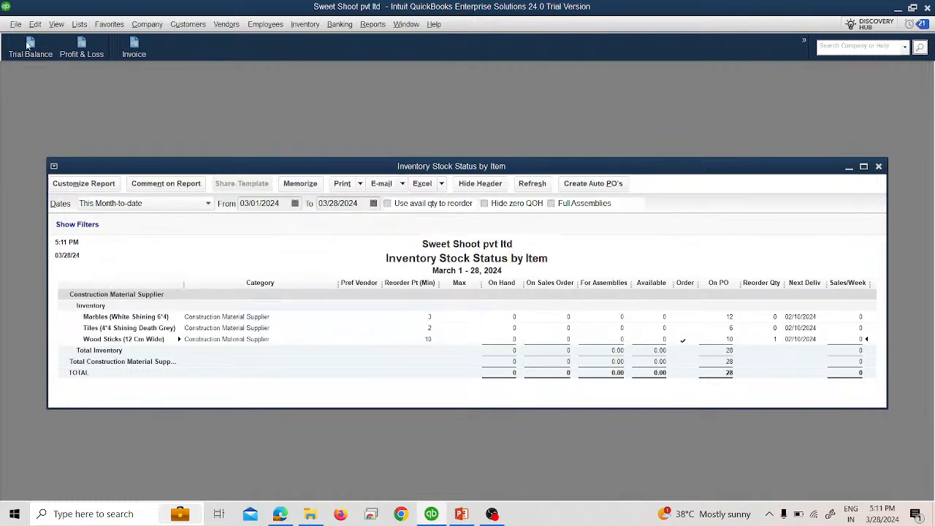
# Edit Wood Sticks in the Item List, setting its reorder point to 15, and save the item
pyautogui.click(79, 25)
pyautogui.click(90, 52)
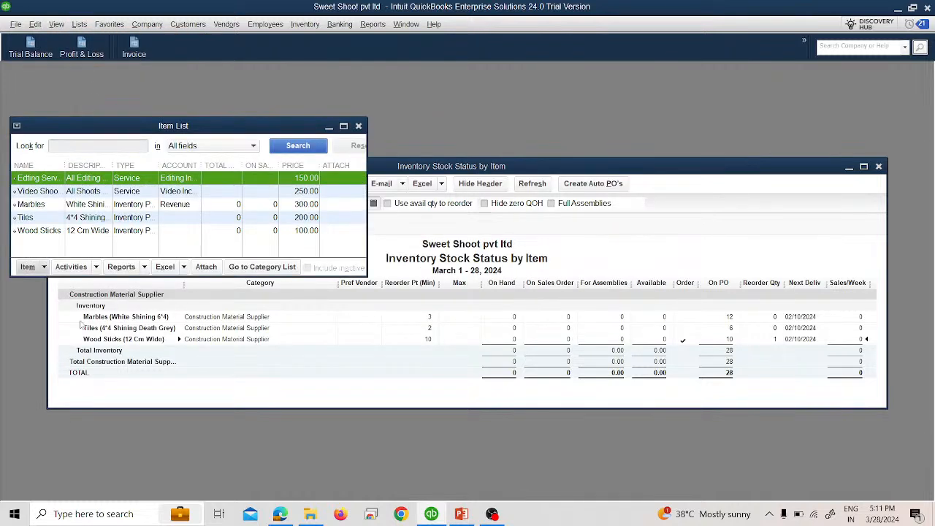
pyautogui.click(56, 230)
pyautogui.click(42, 268)
pyautogui.click(116, 300)
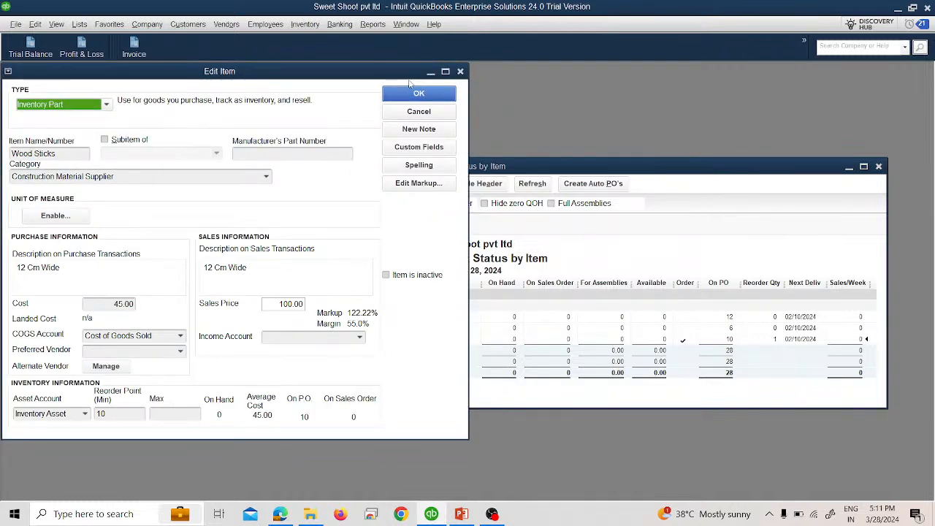
pyautogui.click(113, 414)
pyautogui.write('1')
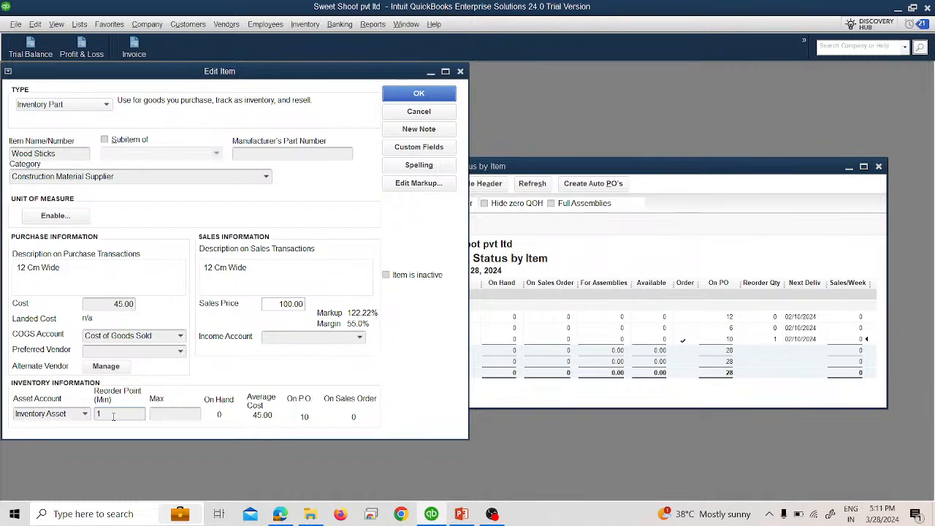
pyautogui.write('5')
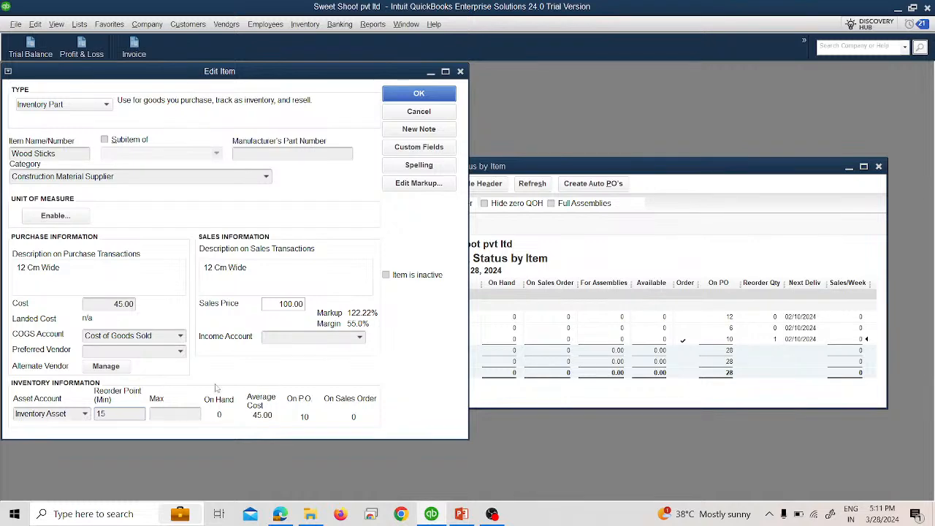
pyautogui.click(414, 95)
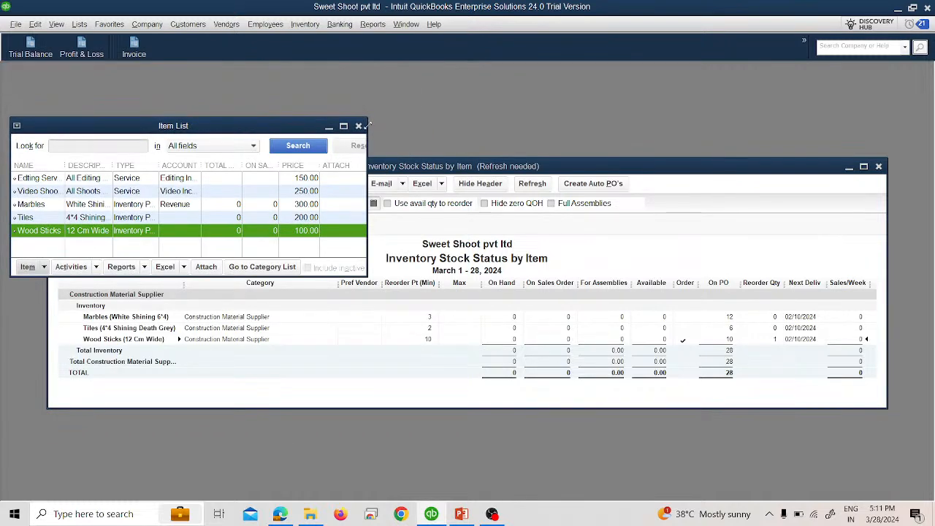
# Close the Item List, refresh the Inventory Stock Status by Item report and examine its reorder and purchase order quantities at full size
pyautogui.click(358, 125)
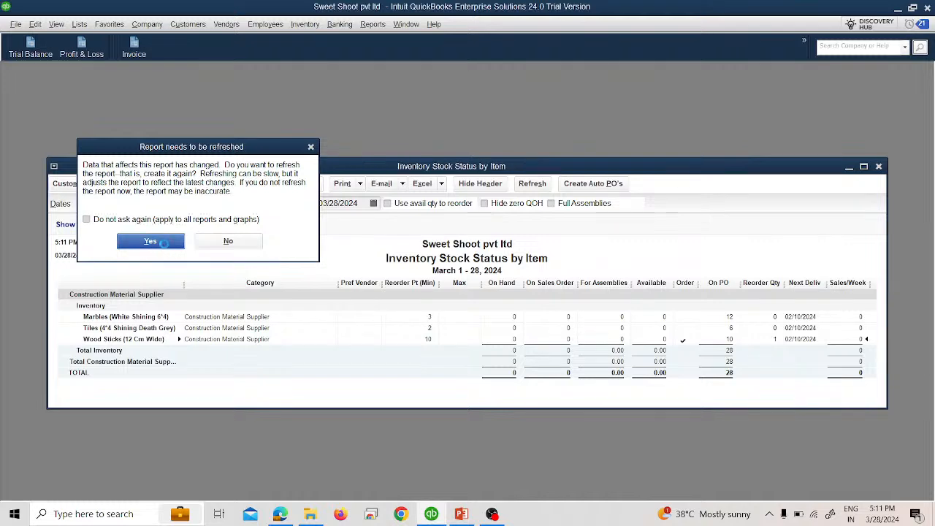
pyautogui.click(167, 244)
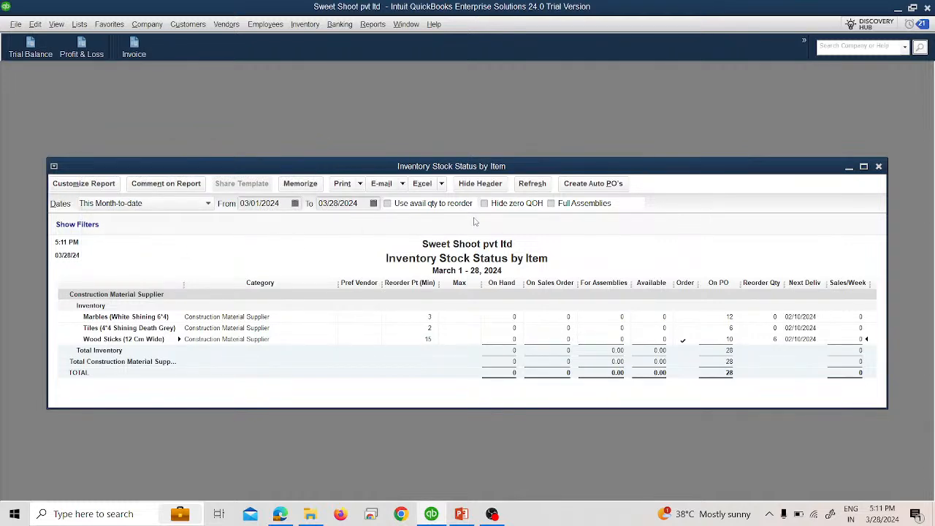
pyautogui.moveTo(536, 159); pyautogui.dragTo(492, 144)
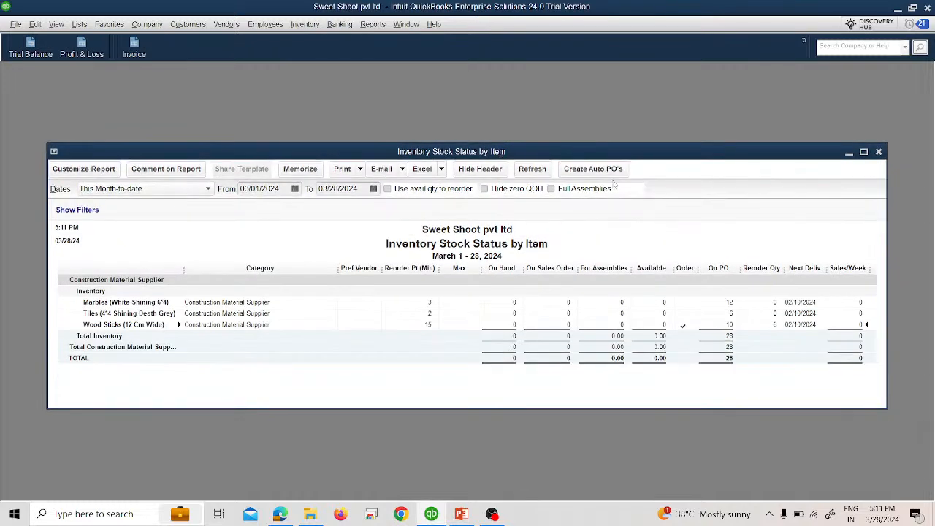
pyautogui.click(863, 151)
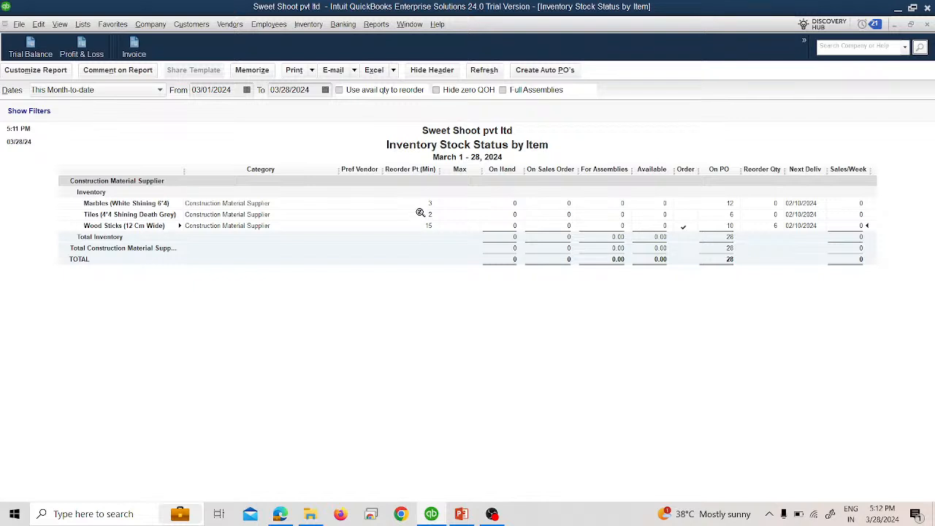
pyautogui.click(911, 25)
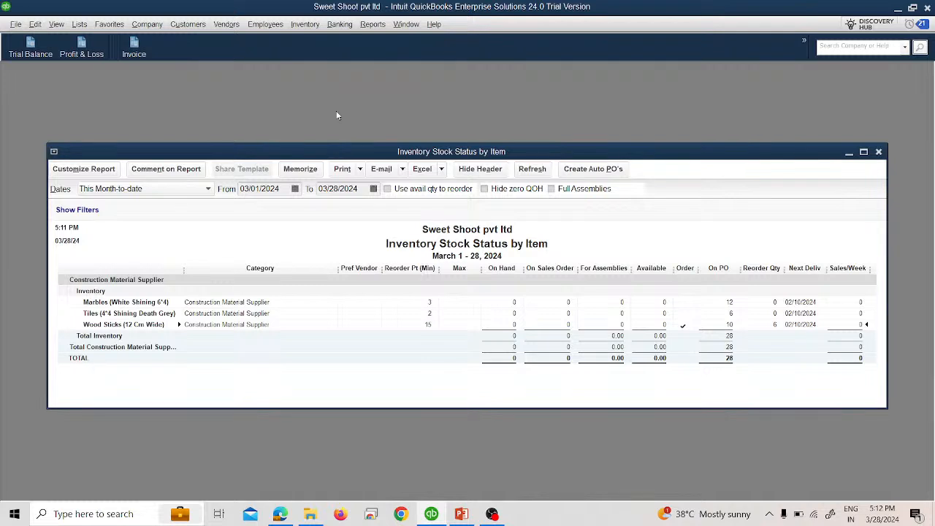
# Start receiving items and mark the bill as received so that the receipt is entered as a bill
pyautogui.click(303, 24)
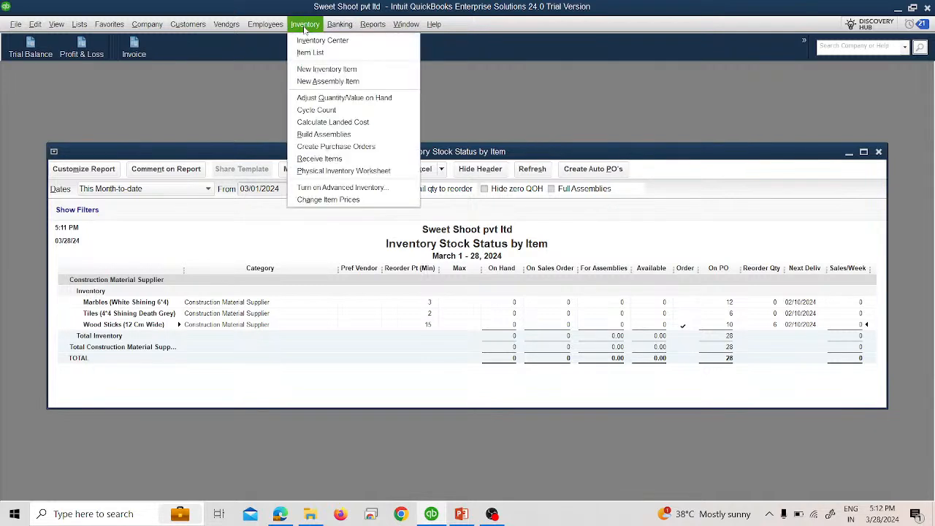
pyautogui.click(330, 160)
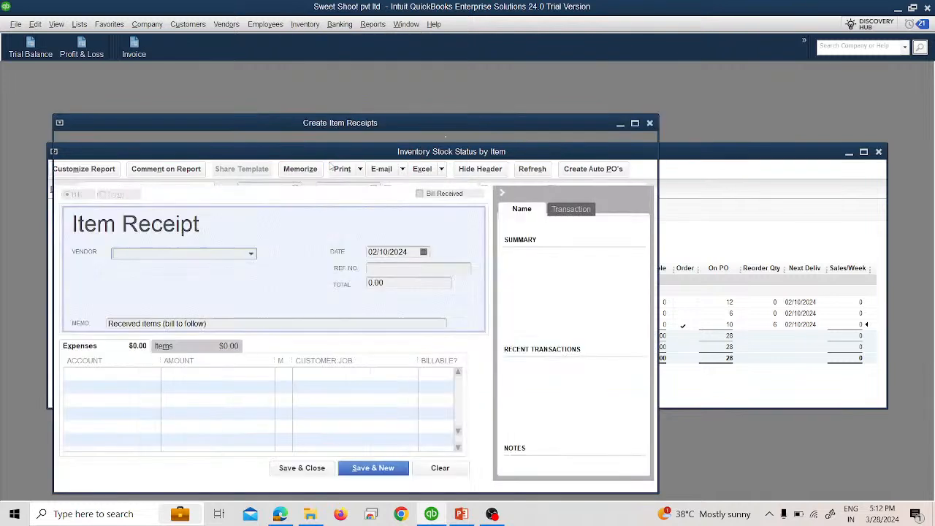
pyautogui.click(420, 195)
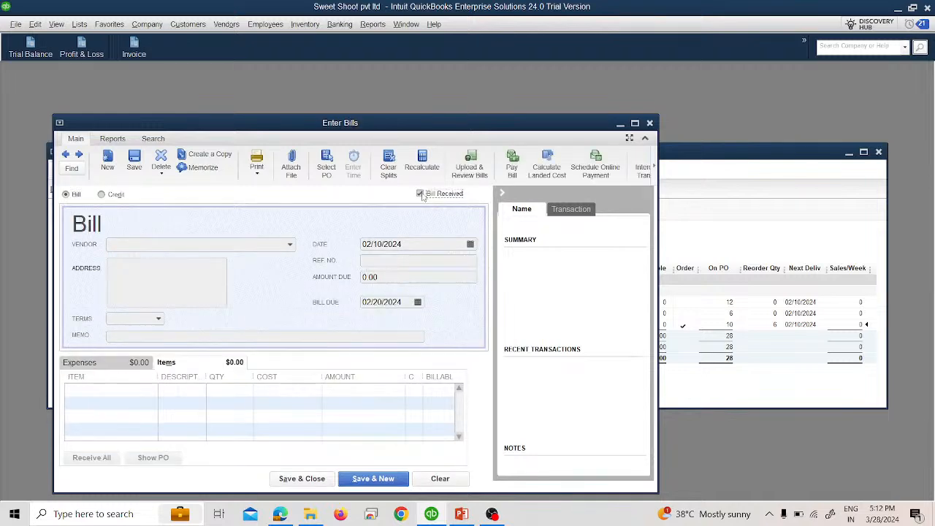
pyautogui.click(420, 194)
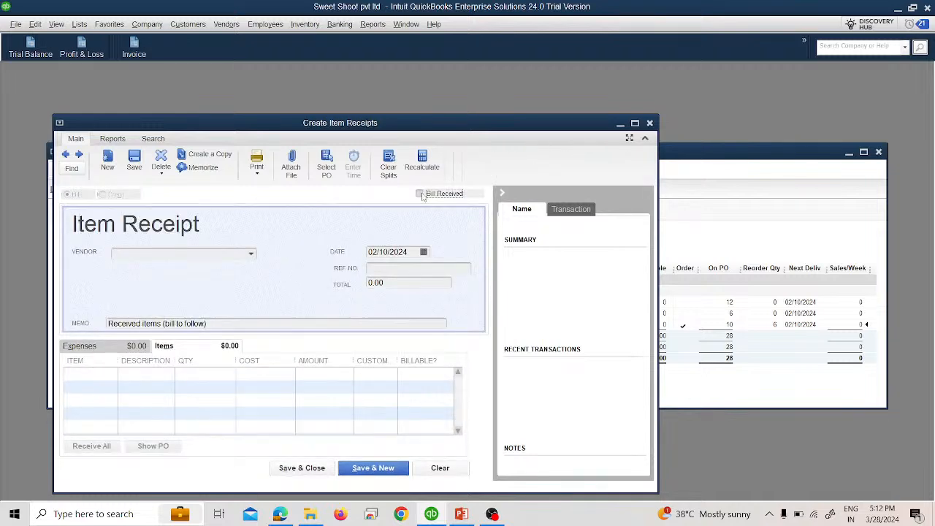
pyautogui.click(420, 195)
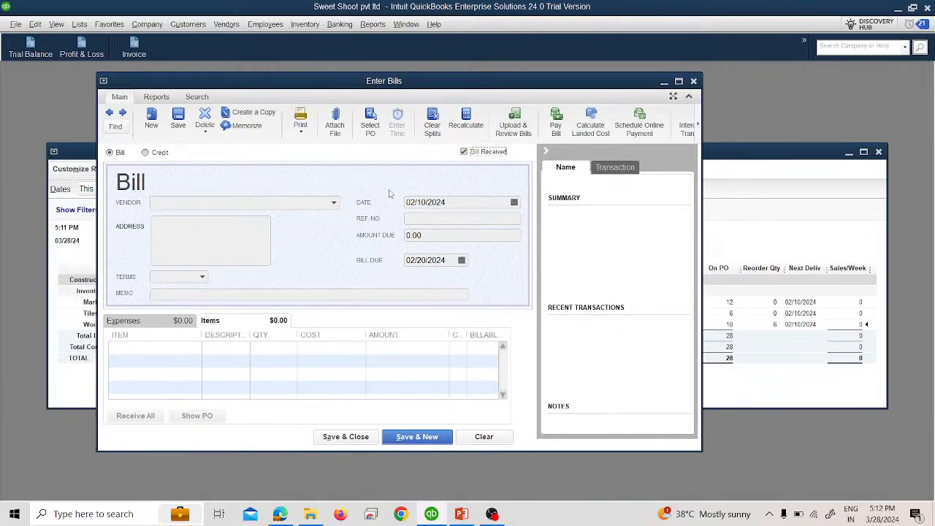
# Choose the vendor with the parts order on the bill and receive the items against open purchase order 1
pyautogui.click(333, 204)
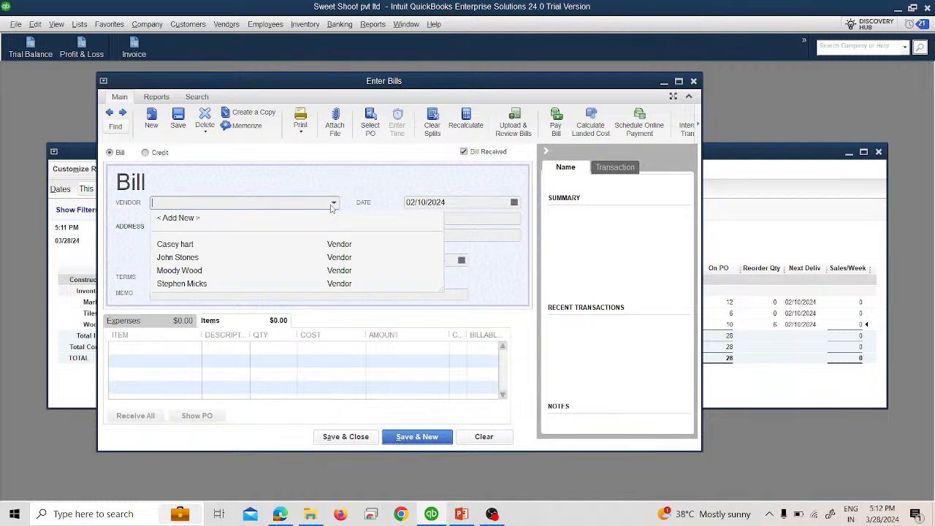
pyautogui.click(283, 271)
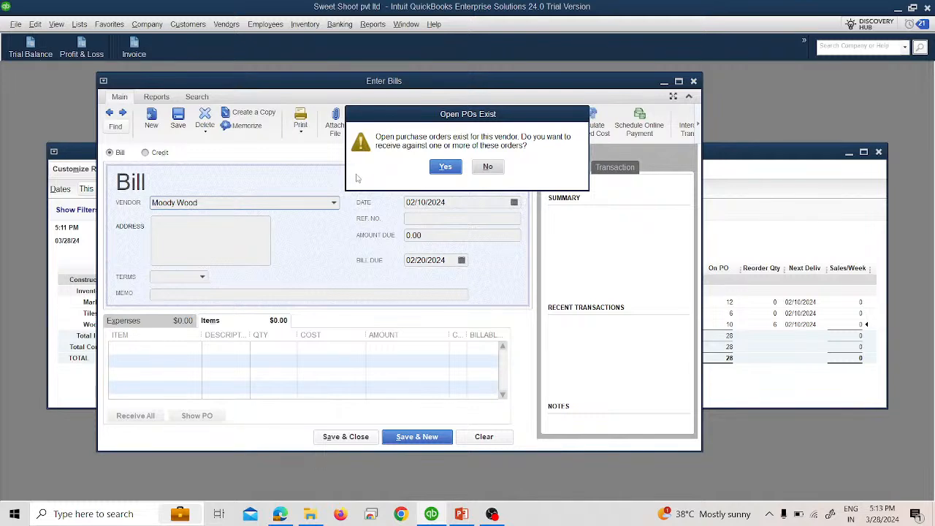
pyautogui.click(451, 169)
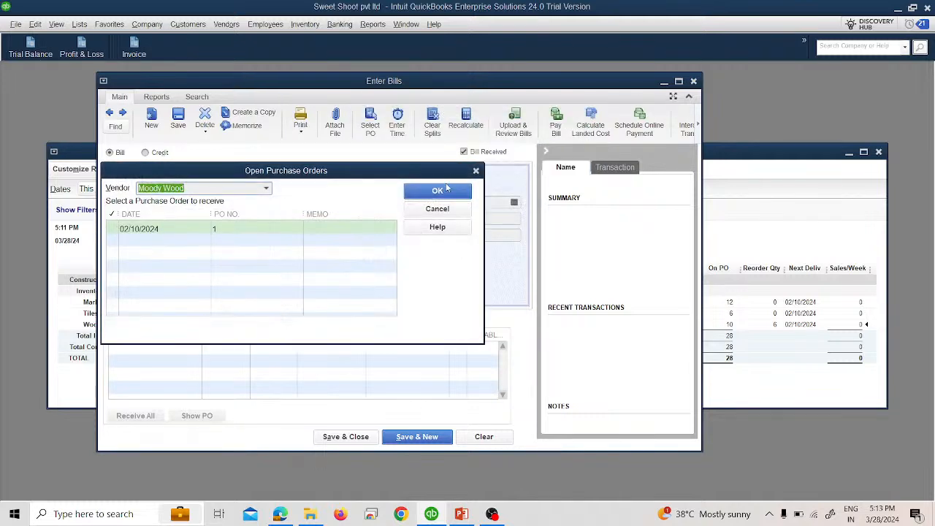
pyautogui.click(115, 232)
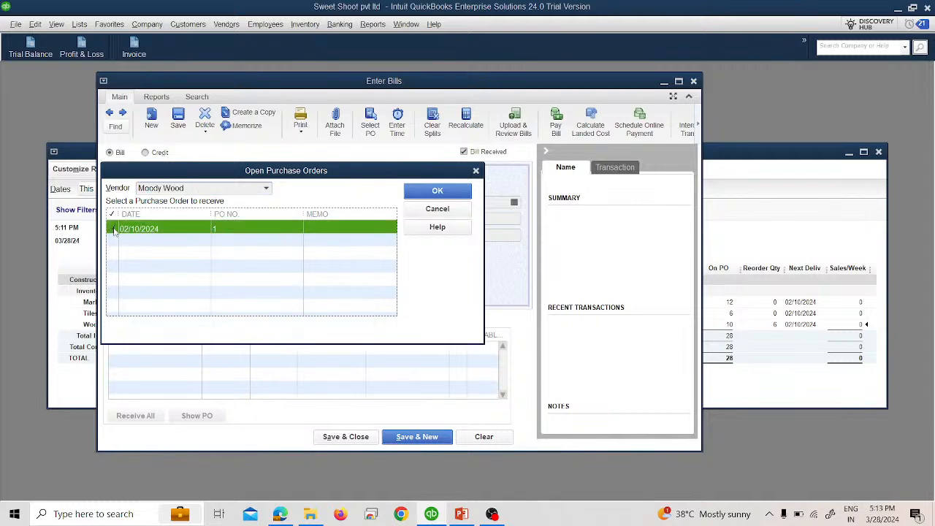
pyautogui.click(420, 194)
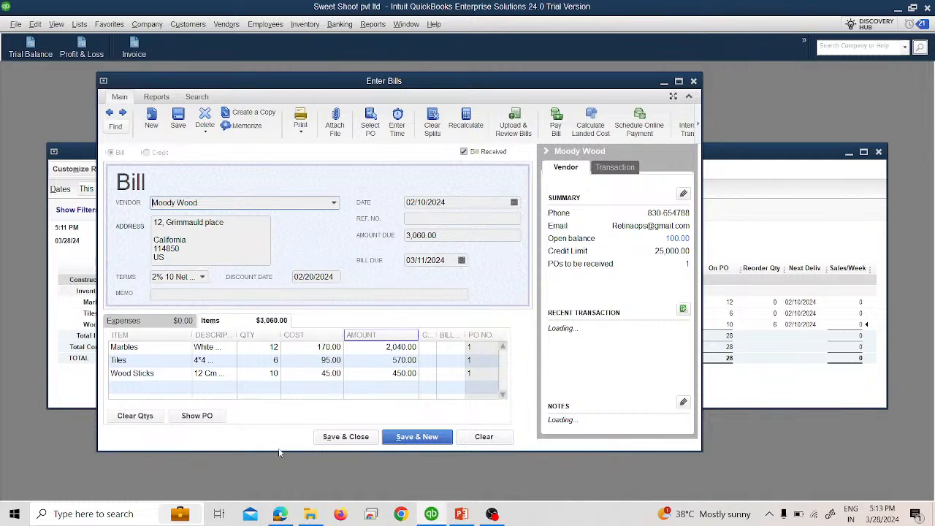
# Date the bill 02/12/2024 with reference number 357951, save and close it, and refresh the stock status report
pyautogui.click(400, 349)
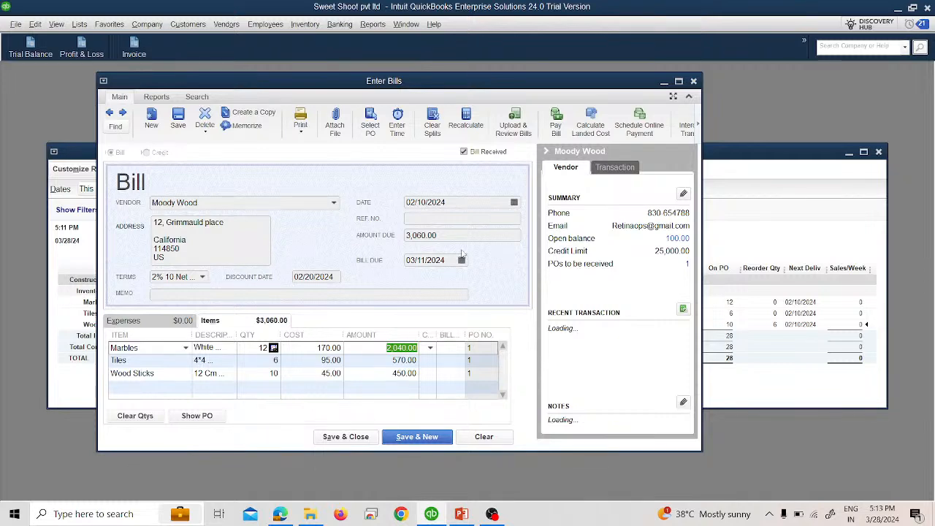
pyautogui.click(514, 204)
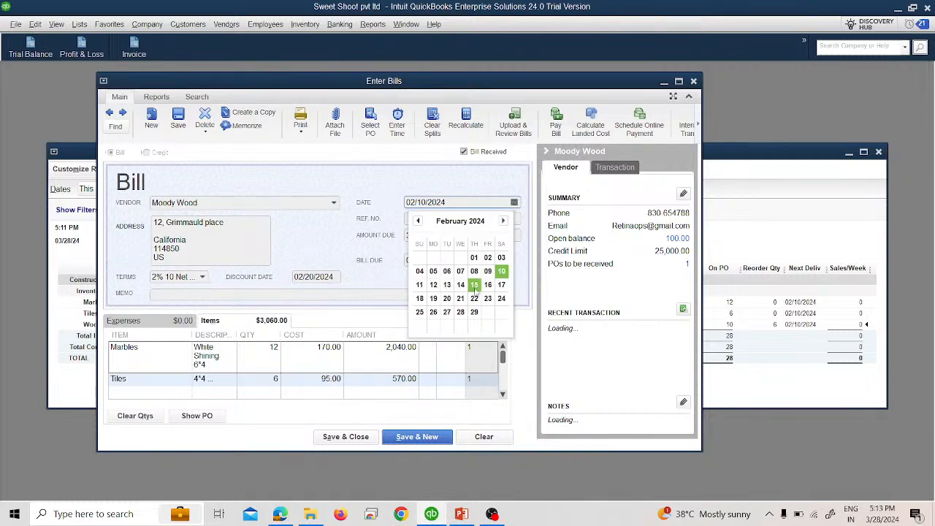
pyautogui.click(433, 286)
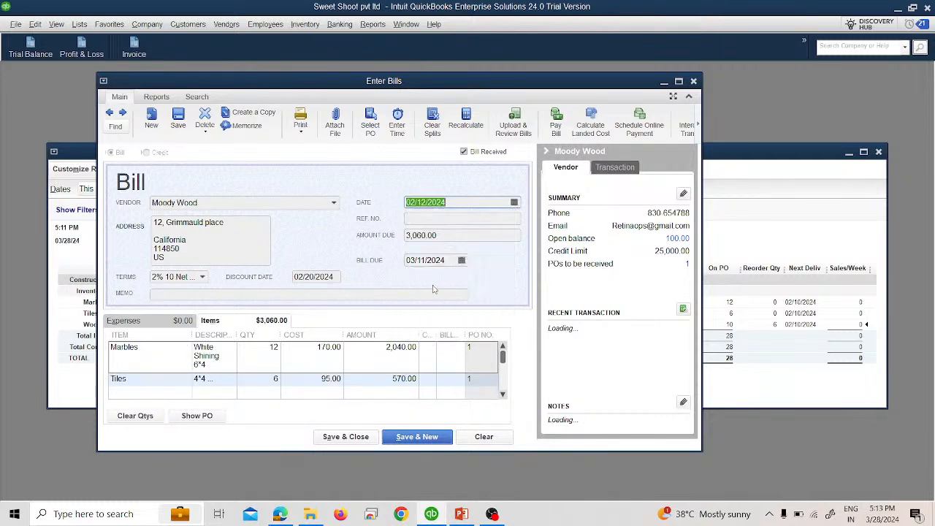
pyautogui.click(442, 222)
pyautogui.write('35')
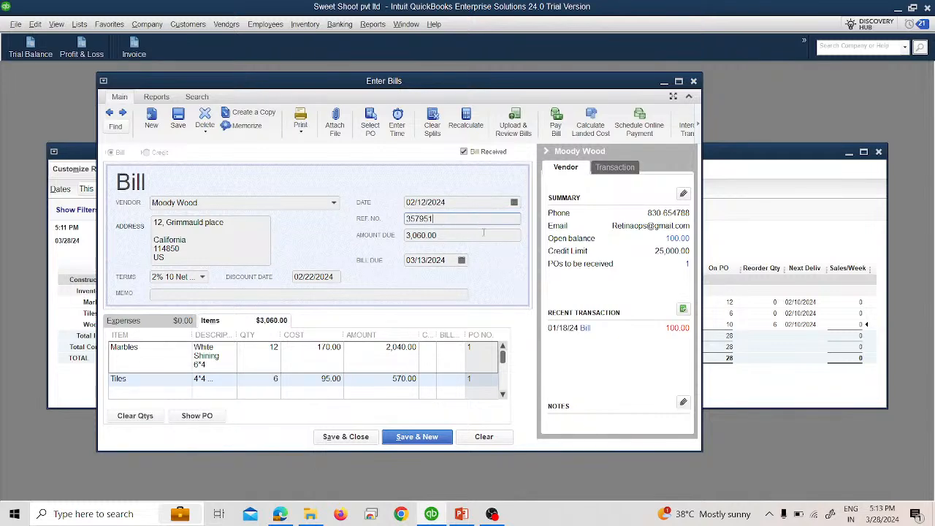
pyautogui.write('7951')
pyautogui.press('Tab')
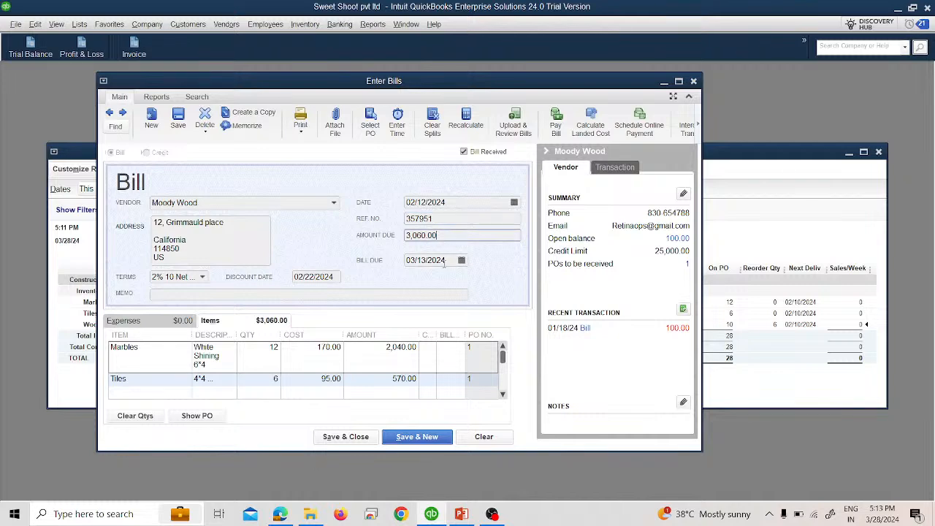
pyautogui.click(346, 438)
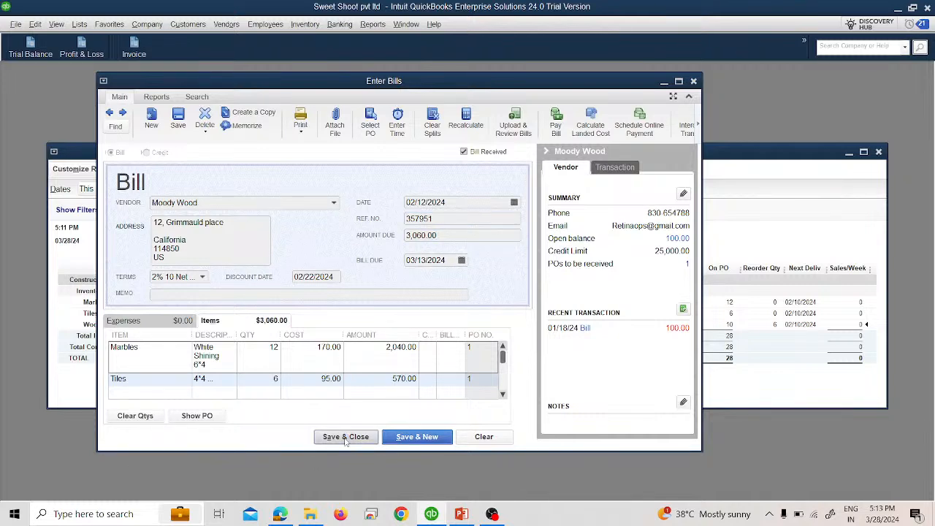
pyautogui.click(175, 241)
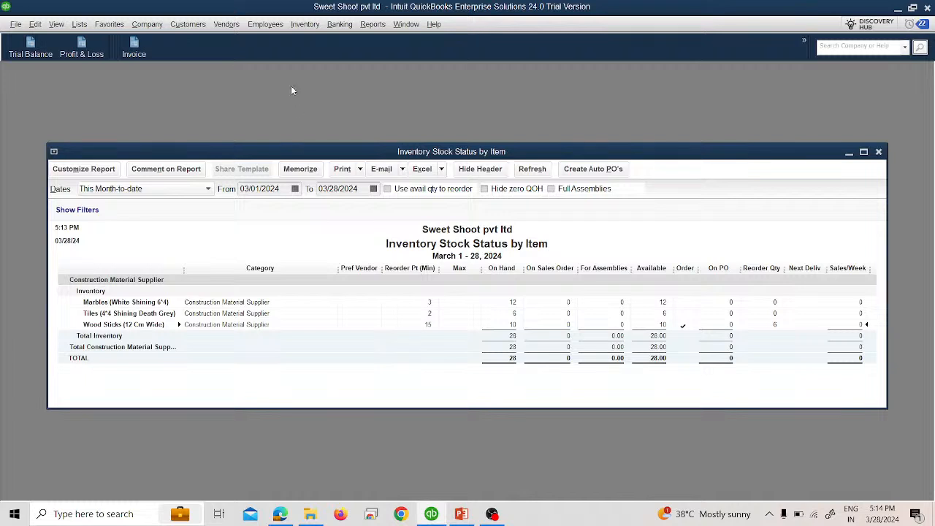
# Open Pay Bills, filter by the parts vendor and select the bill due 03/13/2024 for payment
pyautogui.click(236, 24)
pyautogui.click(246, 92)
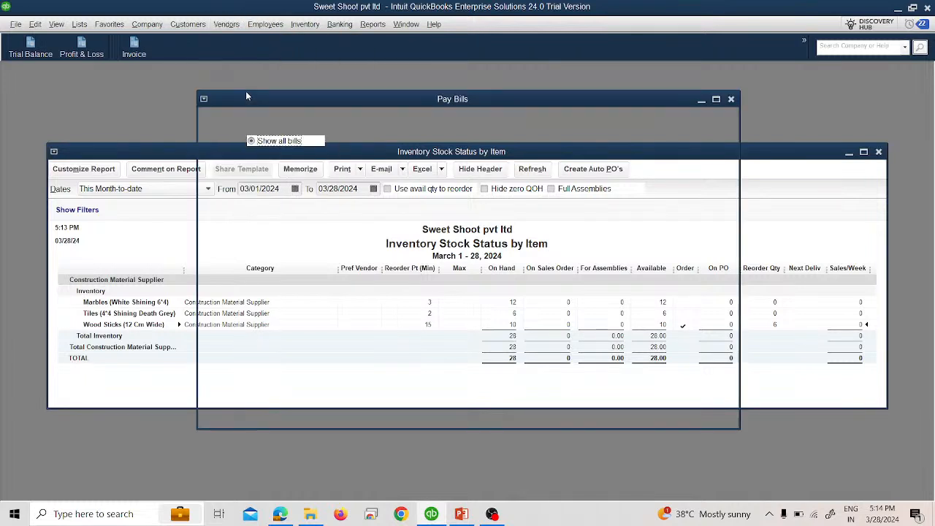
pyautogui.click(566, 143)
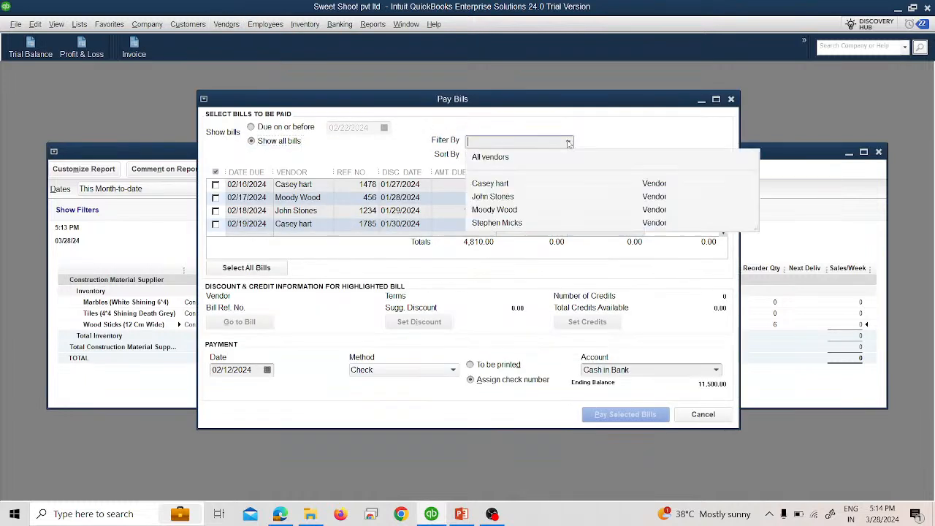
pyautogui.click(504, 213)
pyautogui.click(216, 198)
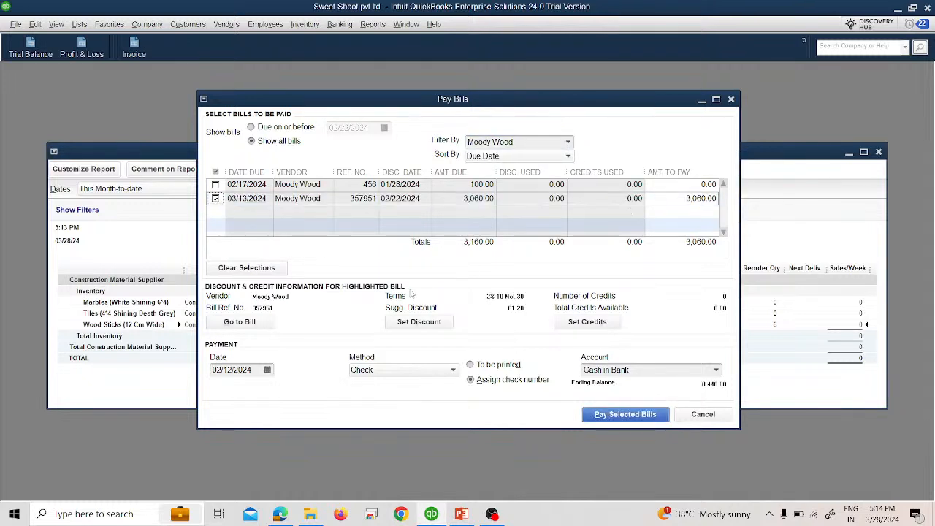
# Pay the selected bill dated 02/13/2024 with check number 123, and refresh the stock status report
pyautogui.click(267, 370)
pyautogui.click(252, 453)
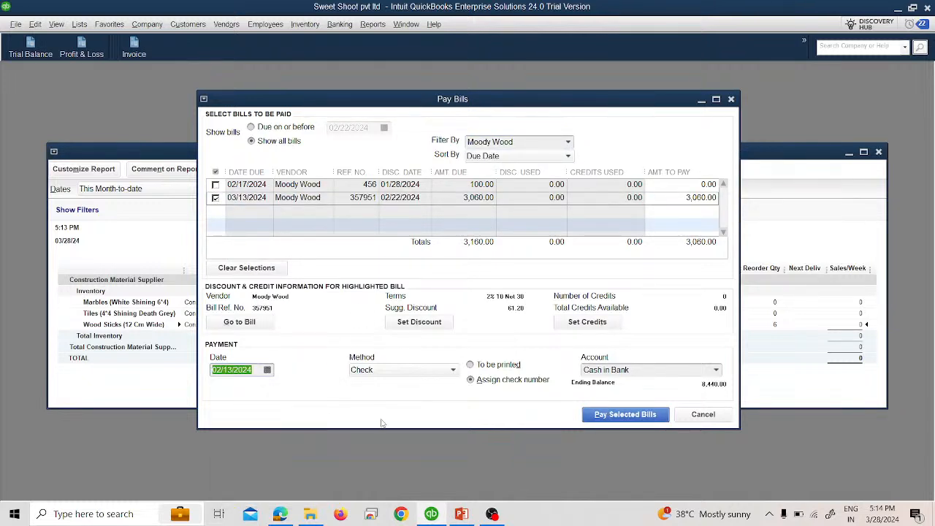
pyautogui.click(625, 414)
pyautogui.write('123')
pyautogui.click(172, 280)
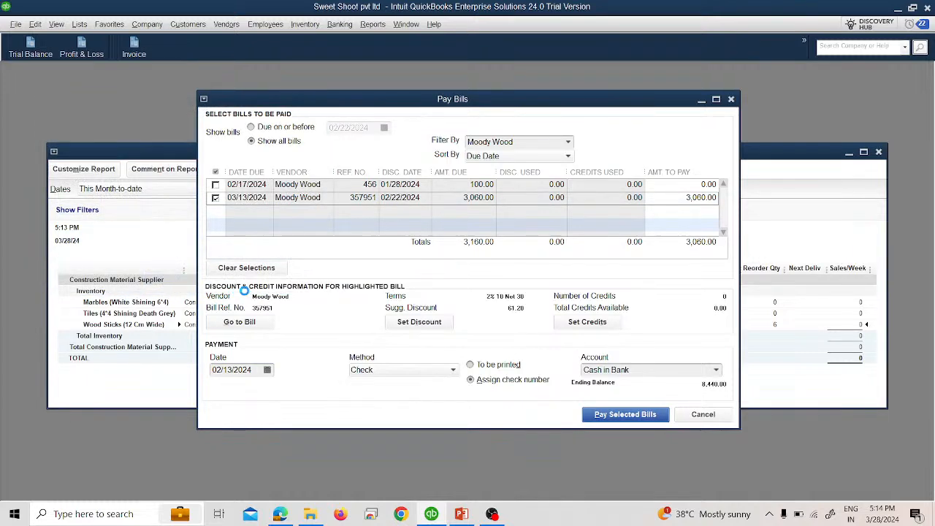
pyautogui.click(146, 236)
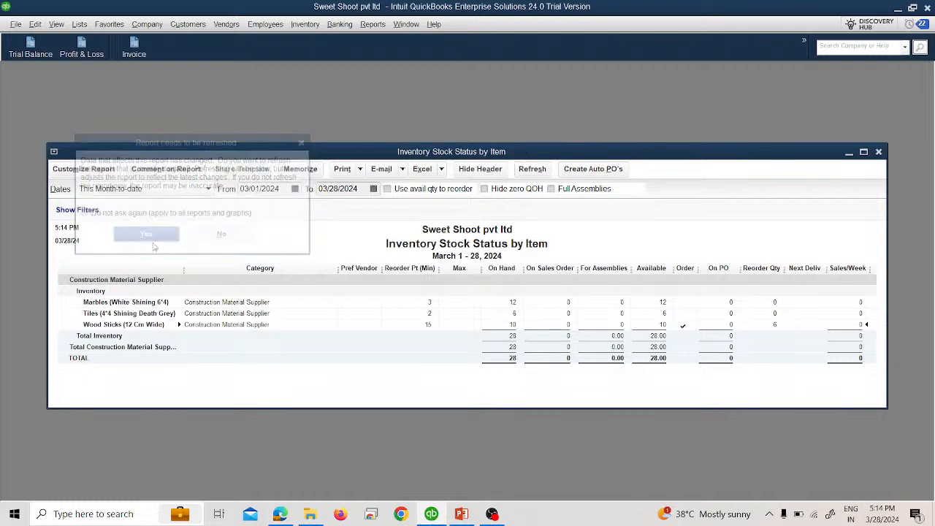
pyautogui.click(300, 302)
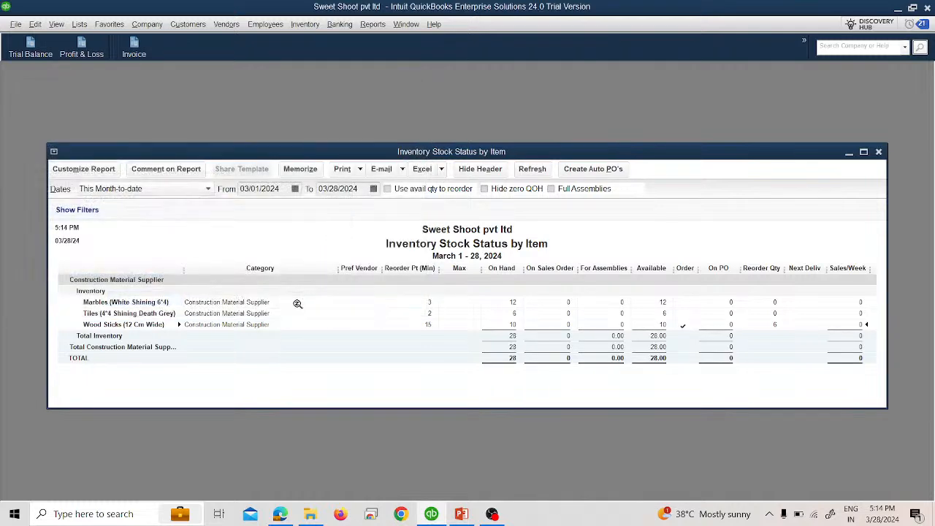
pyautogui.moveTo(492, 151); pyautogui.dragTo(464, 152)
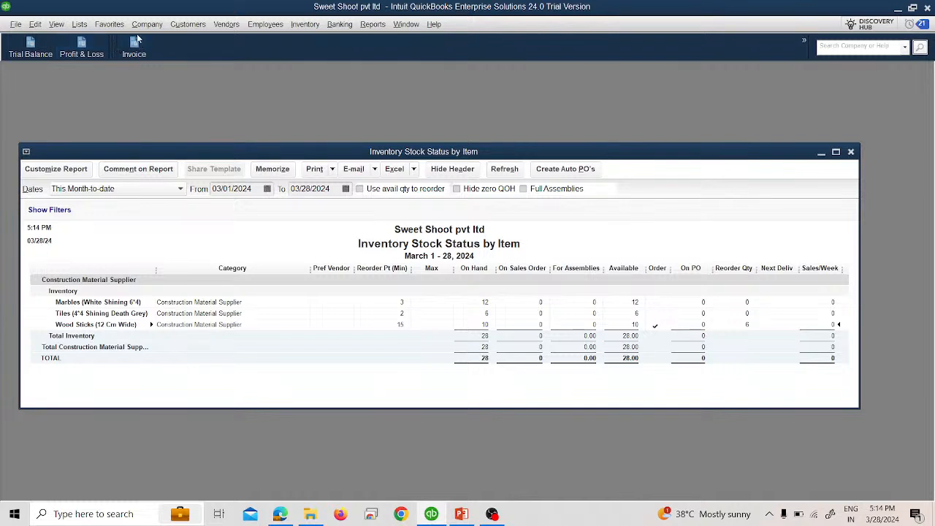
# Start a sales receipt for the second customer in the list, depositing to Cash in Bank
pyautogui.click(79, 24)
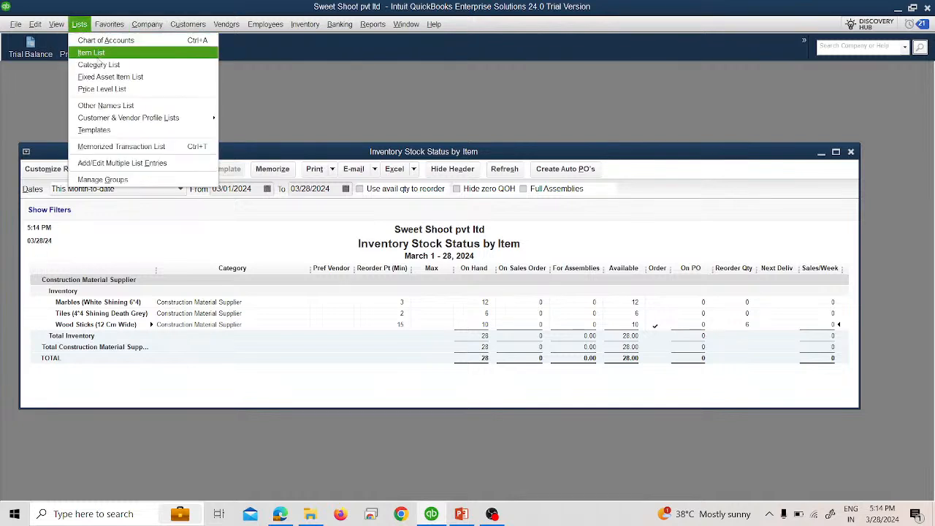
pyautogui.moveTo(218, 27)
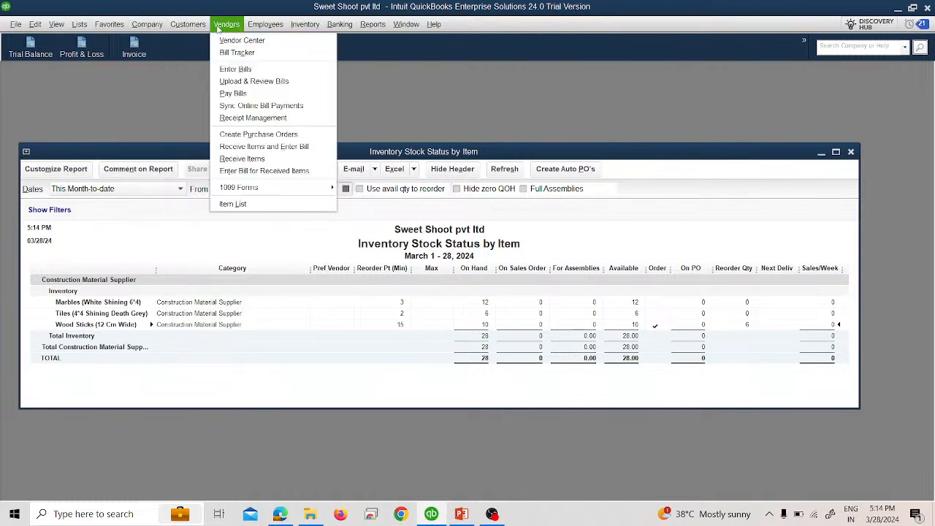
pyautogui.moveTo(187, 24)
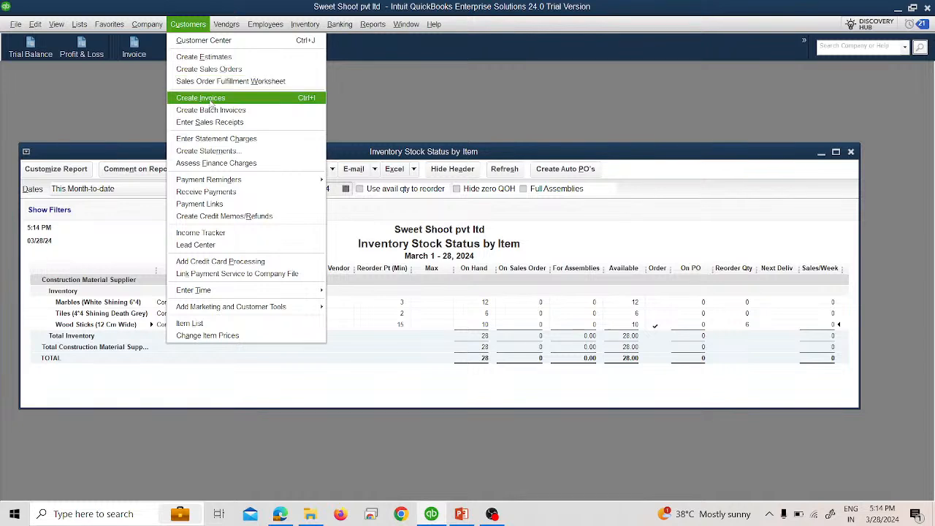
pyautogui.click(228, 121)
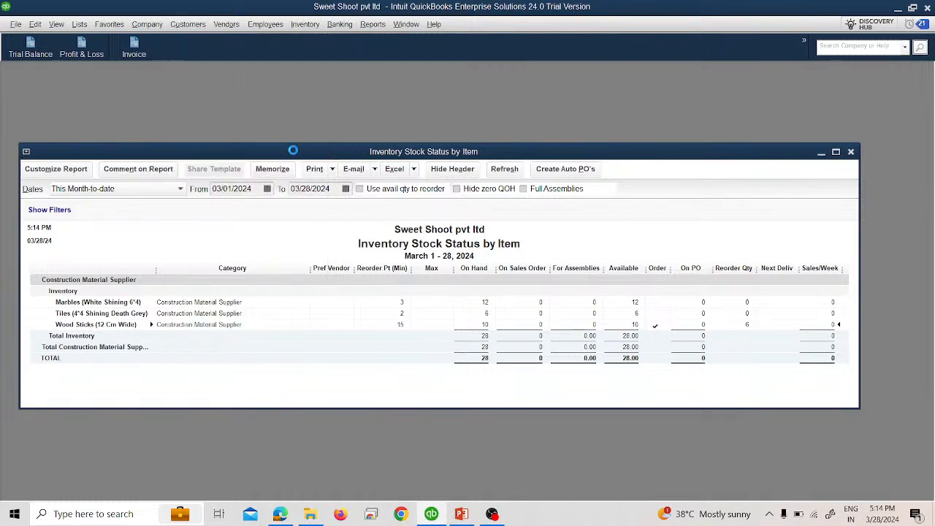
pyautogui.click(269, 165)
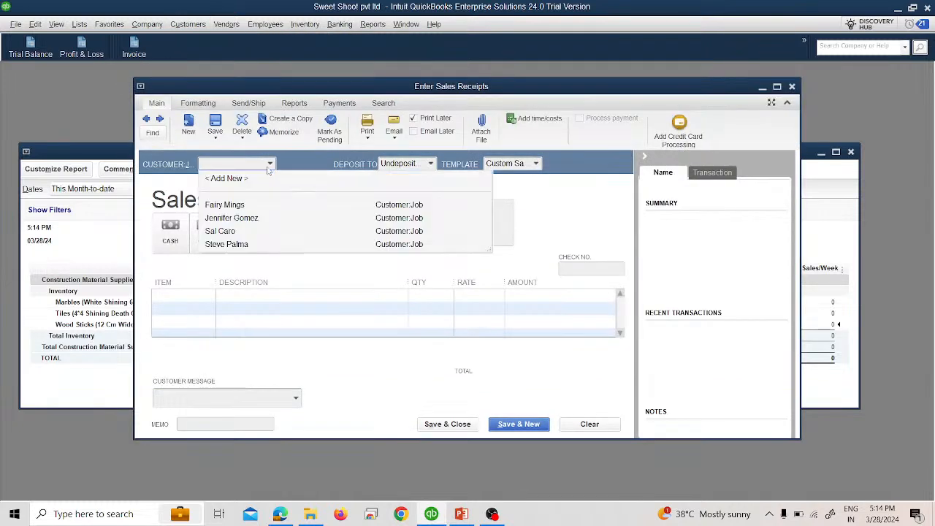
pyautogui.click(244, 221)
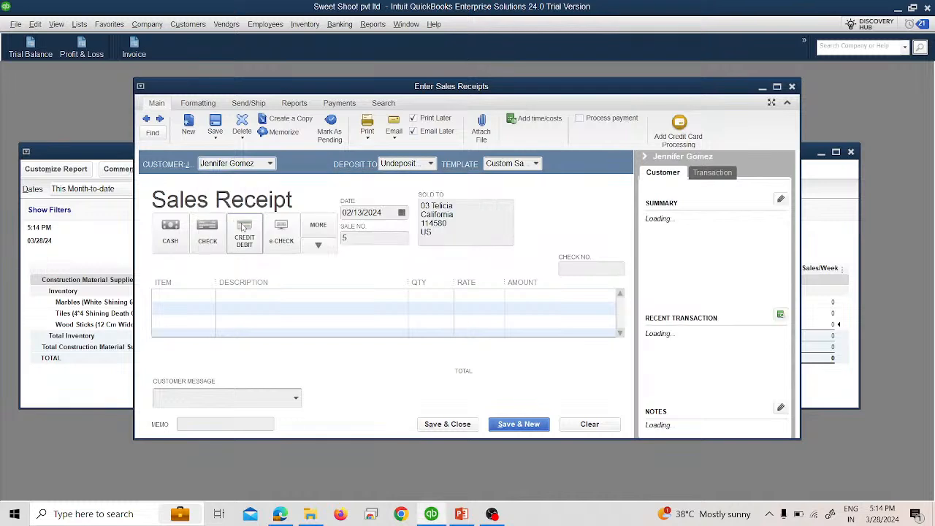
pyautogui.click(168, 297)
pyautogui.click(430, 164)
pyautogui.click(426, 197)
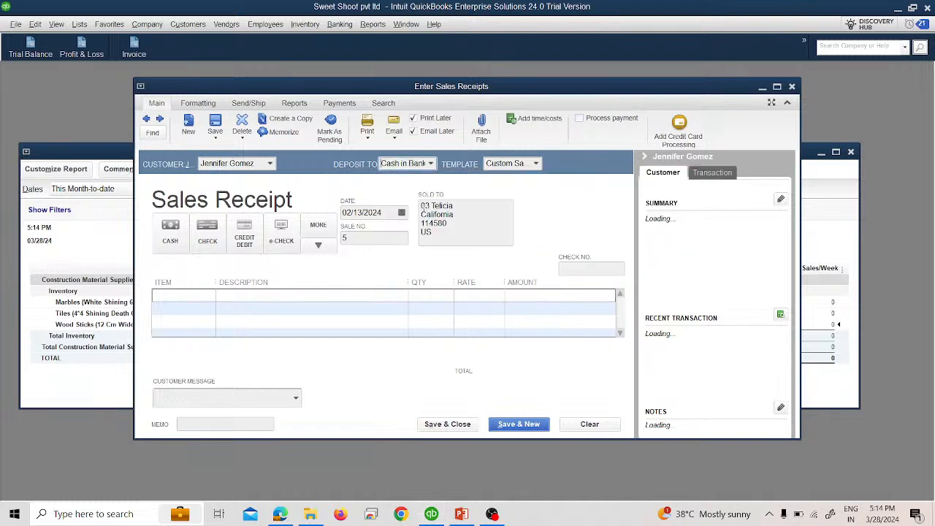
# Add Marbles to the sales receipt with a quantity of 5
pyautogui.click(189, 297)
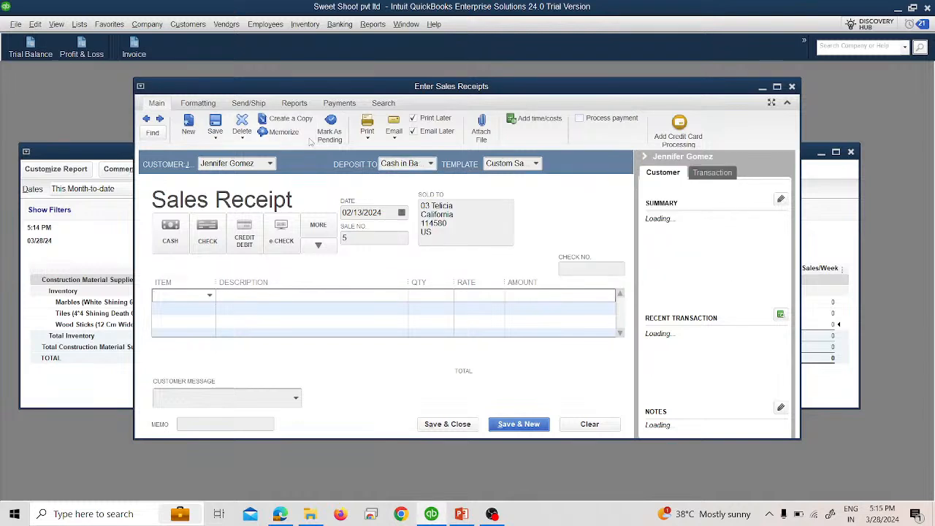
pyautogui.click(209, 297)
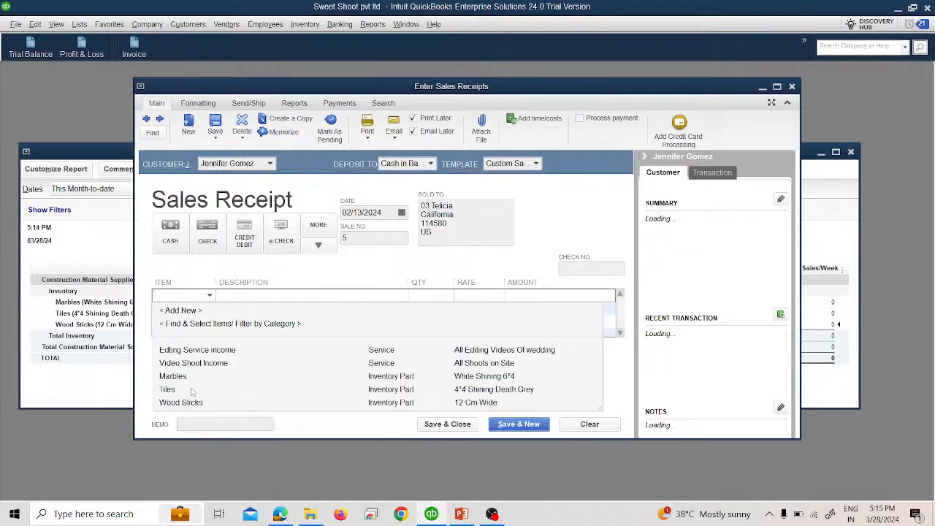
pyautogui.click(186, 376)
pyautogui.click(429, 295)
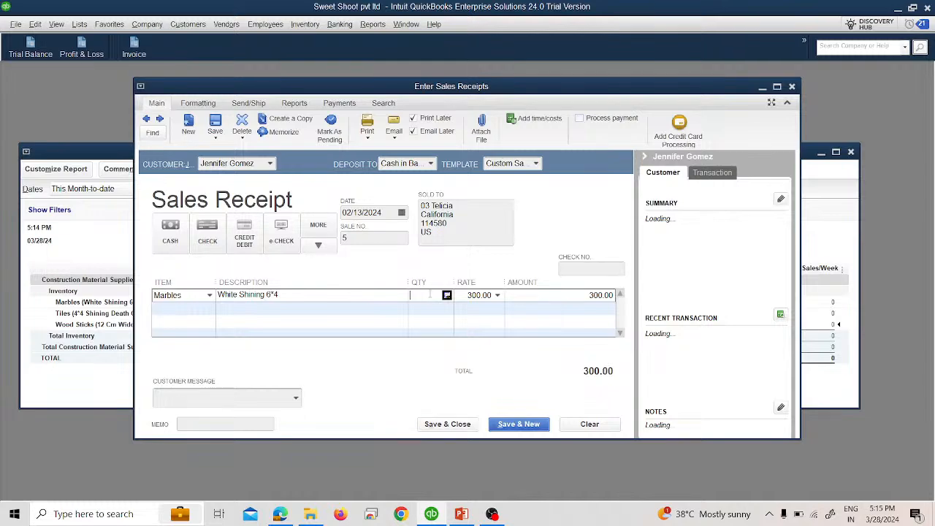
pyautogui.write('5')
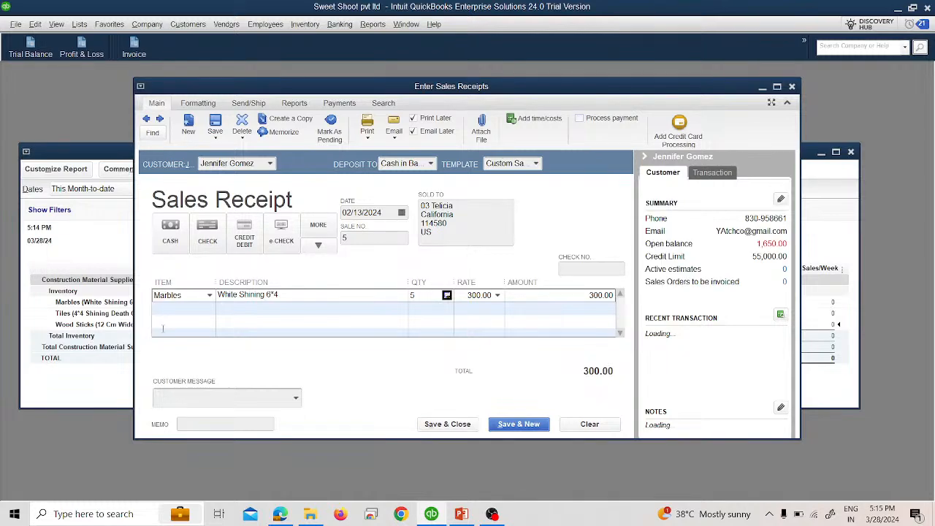
# Add Tiles on the second line of the sales receipt with a quantity of 5
pyautogui.moveTo(317, 87); pyautogui.dragTo(364, 135)
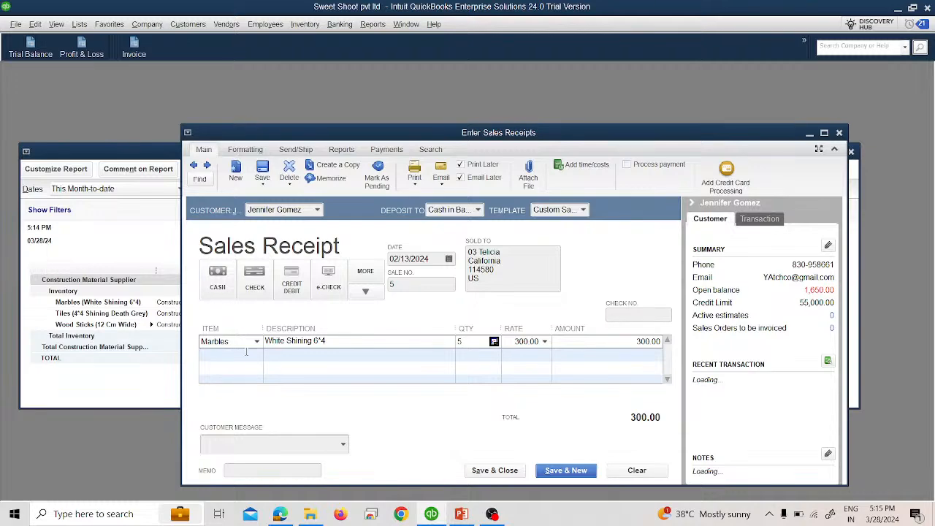
pyautogui.click(246, 352)
pyautogui.click(254, 447)
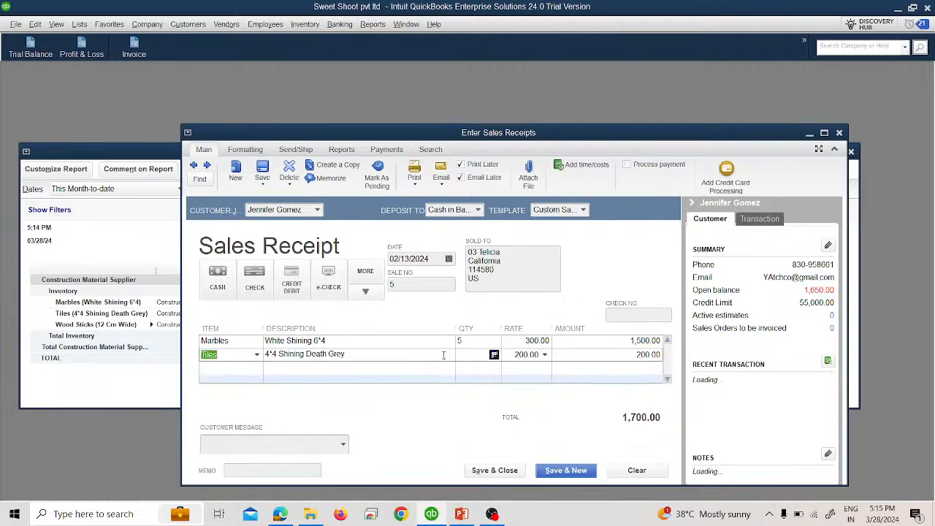
pyautogui.click(475, 356)
pyautogui.moveTo(504, 135); pyautogui.dragTo(462, 80)
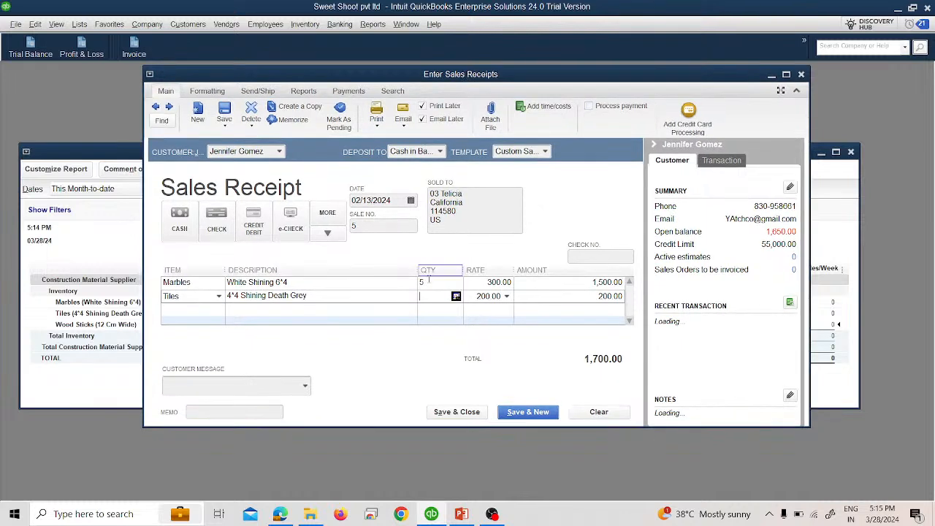
pyautogui.write('5')
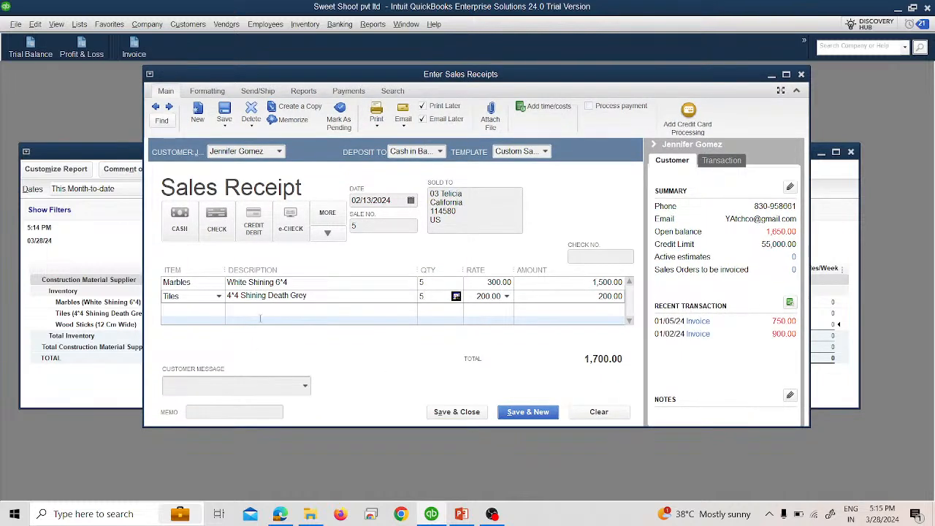
# Add Wood Sticks on the third line of the sales receipt with a quantity of 6
pyautogui.click(199, 311)
pyautogui.click(220, 311)
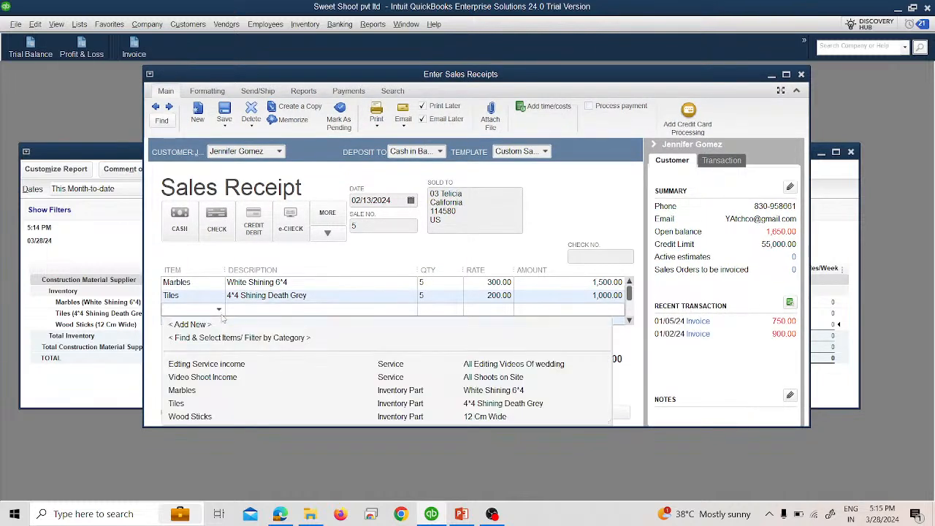
pyautogui.click(209, 417)
pyautogui.click(441, 310)
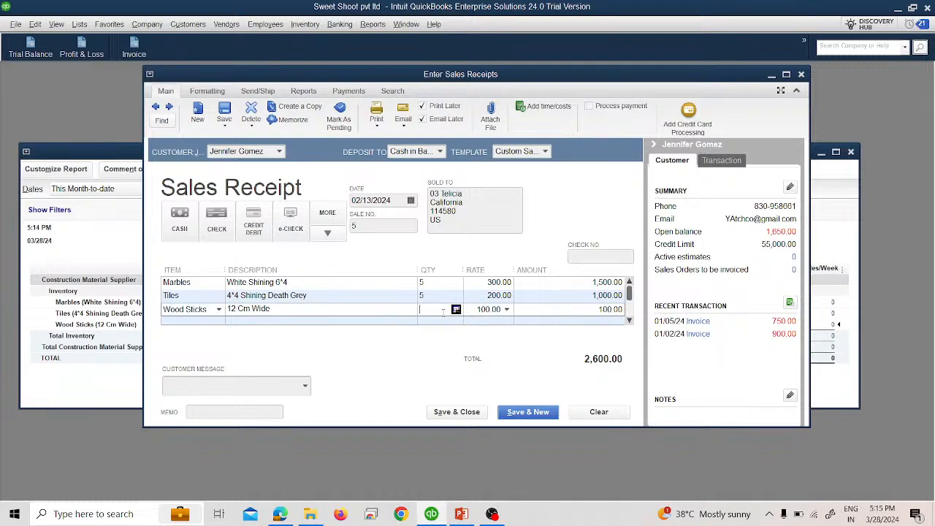
pyautogui.press('Tab')
# Save and close the sales receipt, then refresh the Inventory Stock Status by Item report and close it
pyautogui.click(458, 412)
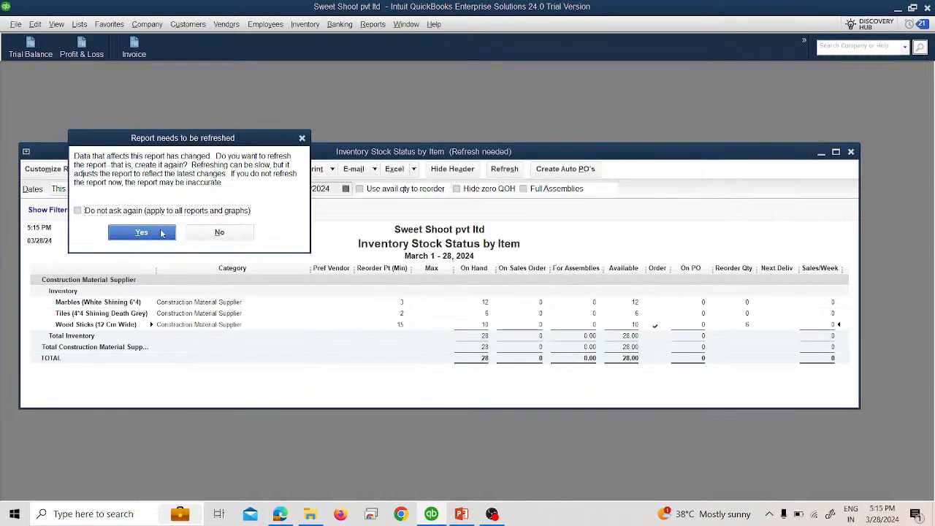
pyautogui.click(141, 232)
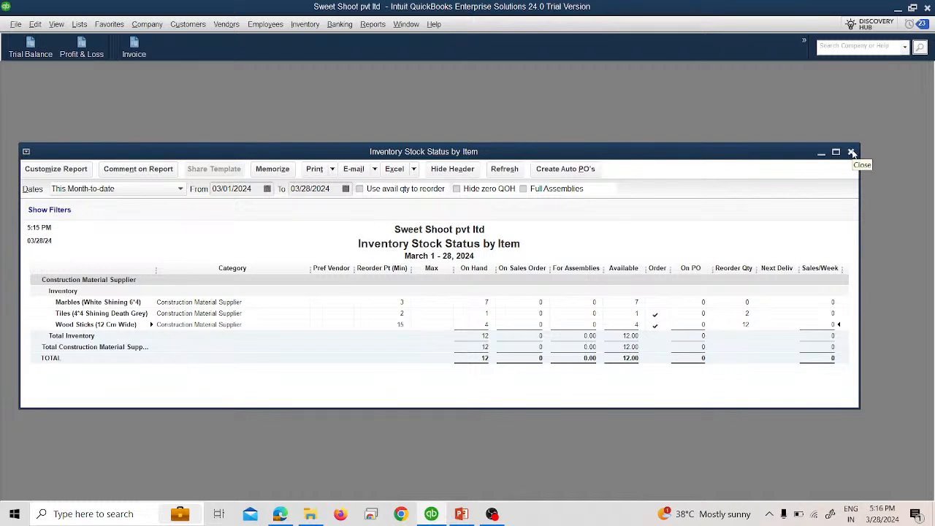
pyautogui.click(852, 153)
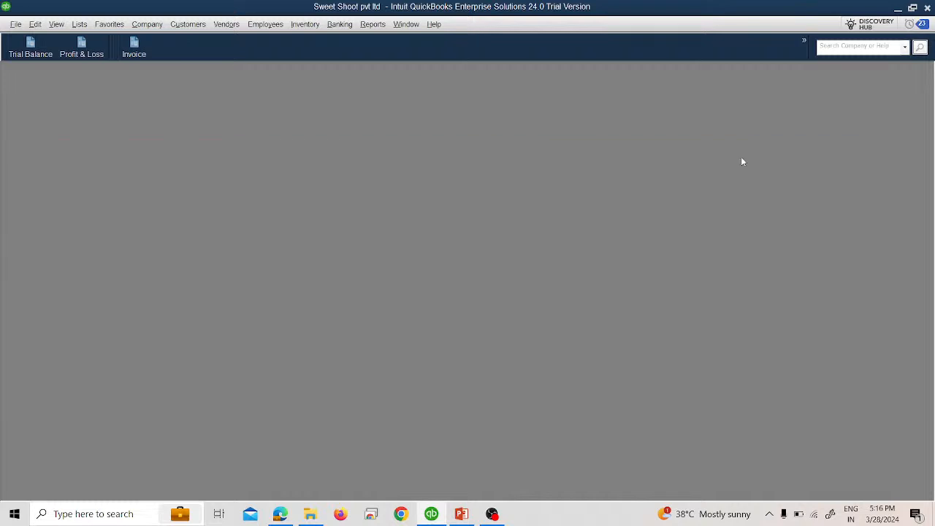
# Open the Trial Balance and inspect the Revenue account's transactions and the sales receipt behind them
pyautogui.click(30, 49)
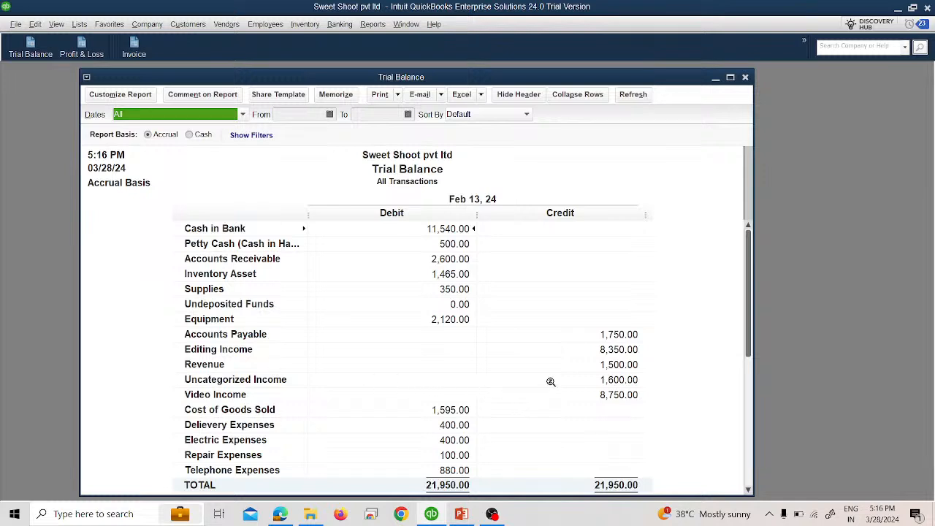
pyautogui.doubleClick(608, 365)
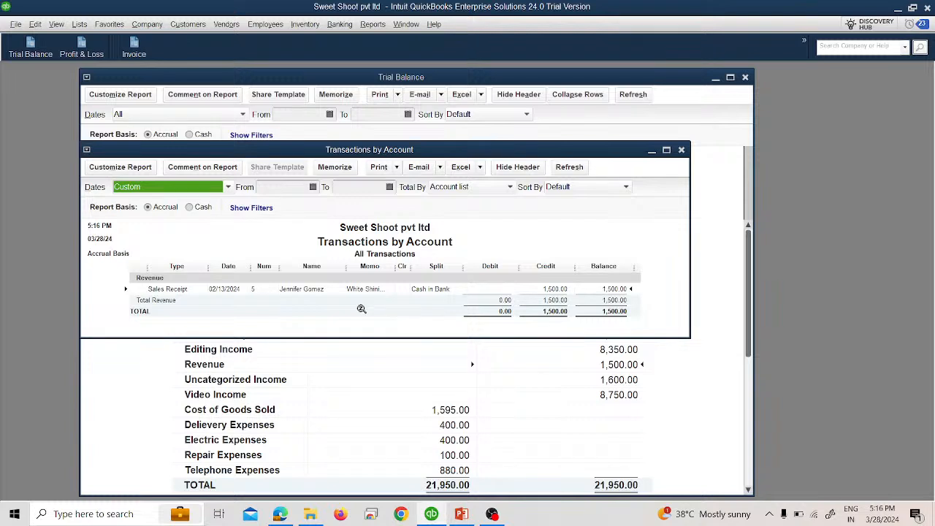
pyautogui.doubleClick(414, 291)
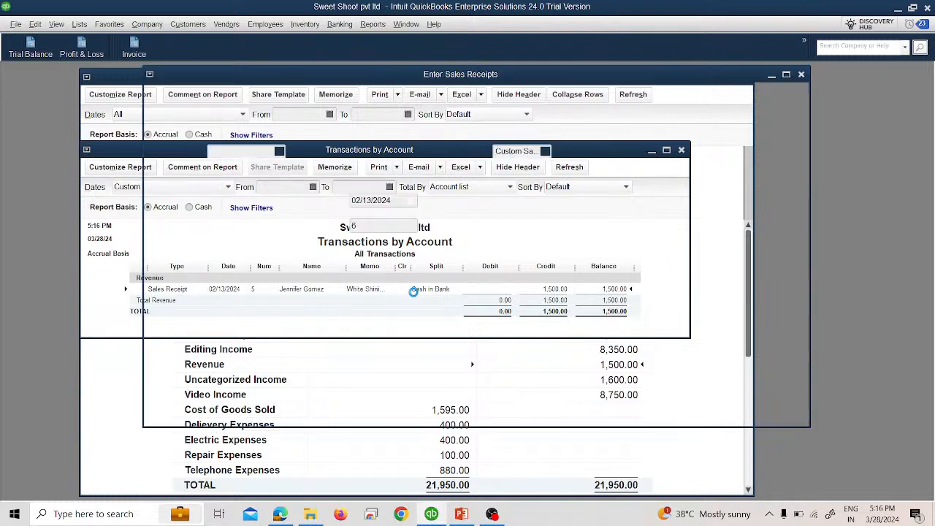
pyautogui.click(800, 74)
pyautogui.click(681, 150)
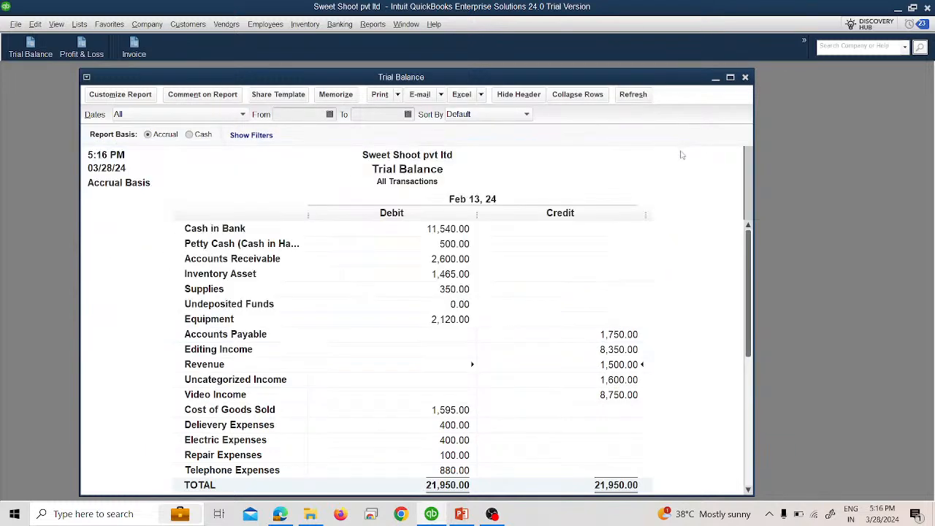
# Examine the Inventory Asset transactions behind the trial balance
pyautogui.doubleClick(442, 276)
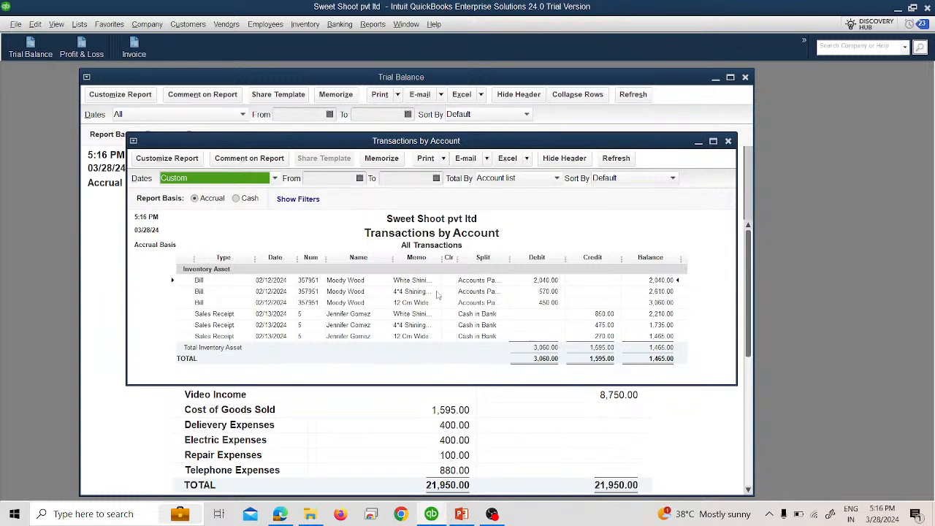
pyautogui.click(275, 178)
pyautogui.scroll(5, 212, 314)
pyautogui.click(205, 192)
pyautogui.click(728, 141)
# Examine the Cash in Bank transactions behind the trial balance, and close the Trial Balance report
pyautogui.click(465, 248)
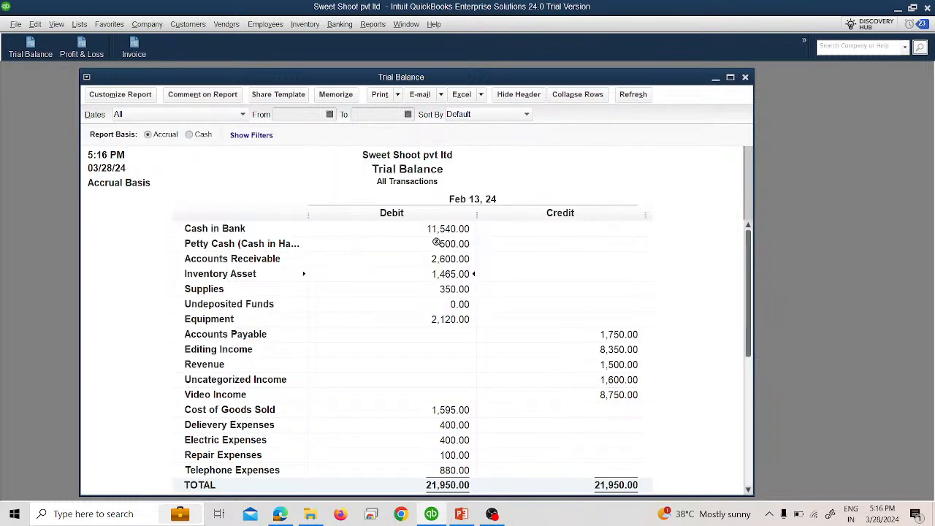
pyautogui.doubleClick(420, 228)
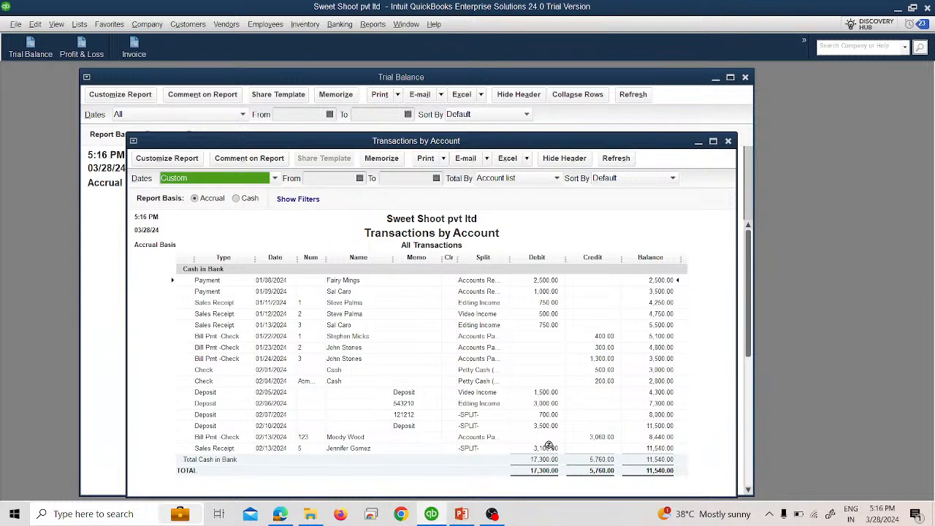
pyautogui.click(729, 142)
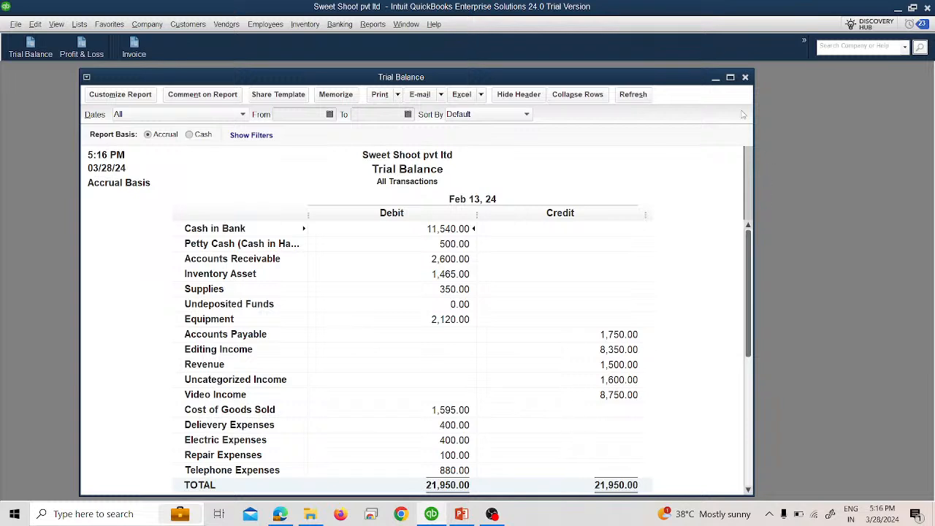
pyautogui.click(746, 79)
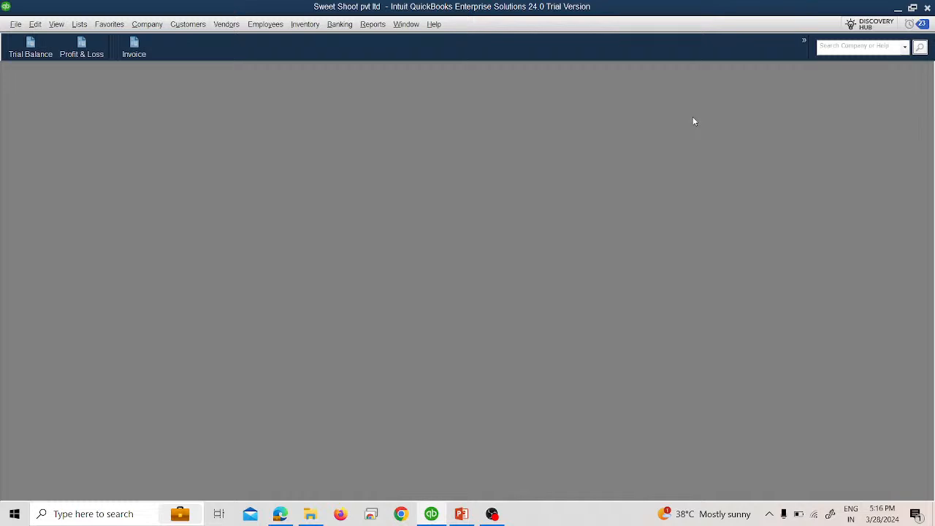
# Open the Statement of Cash Flows report and set its dates to All
pyautogui.click(369, 26)
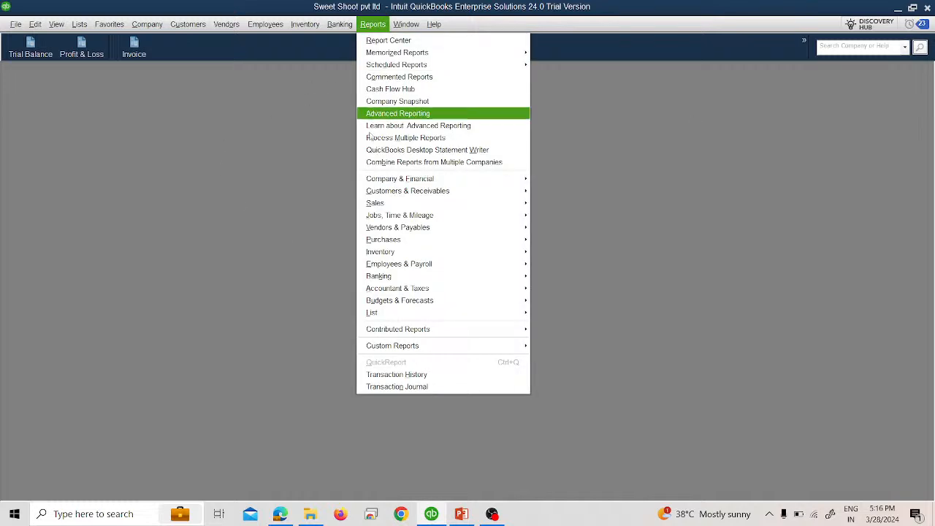
pyautogui.moveTo(512, 183)
pyautogui.click(577, 407)
pyautogui.click(116, 144)
pyautogui.click(114, 155)
pyautogui.click(377, 231)
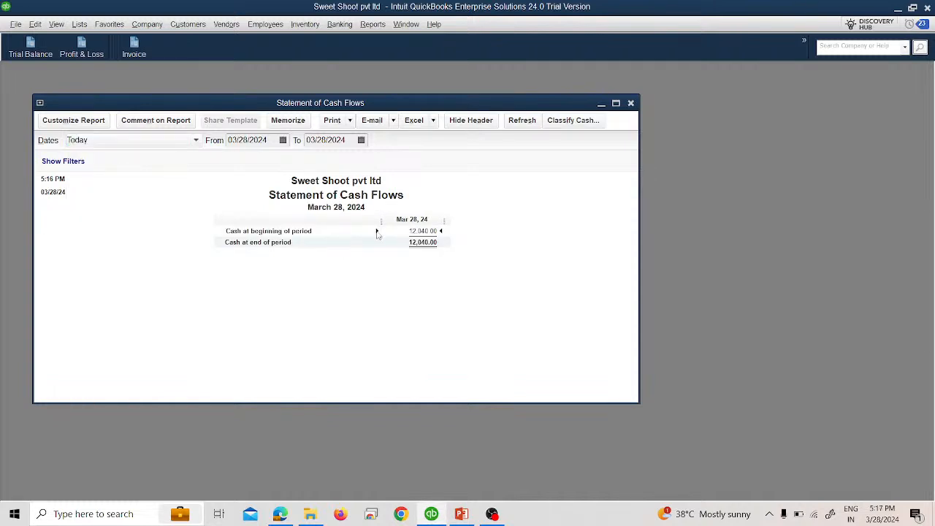
pyautogui.click(88, 142)
pyautogui.click(81, 157)
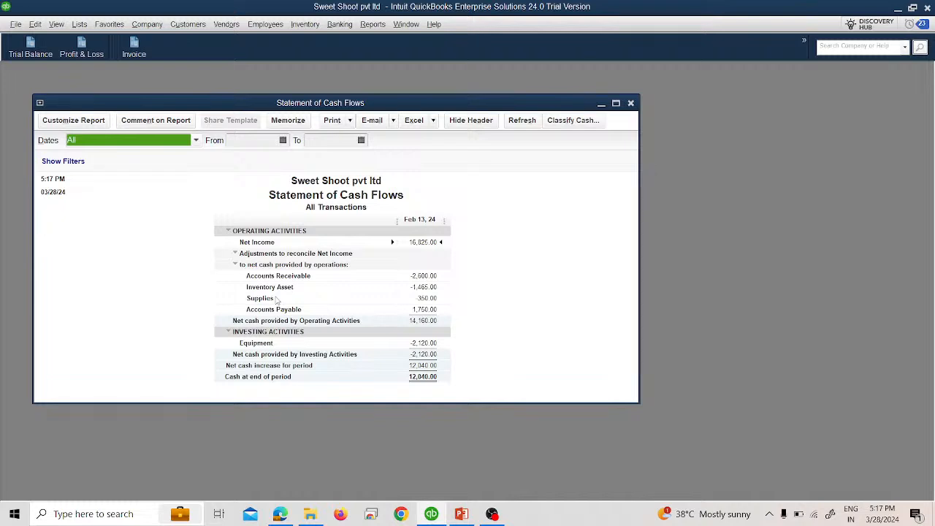
pyautogui.hotkey('alt', 'Tab')
pyautogui.hotkey('alt', 'Tab')
pyautogui.hotkey('alt', 'Tab')
pyautogui.press('Tab')
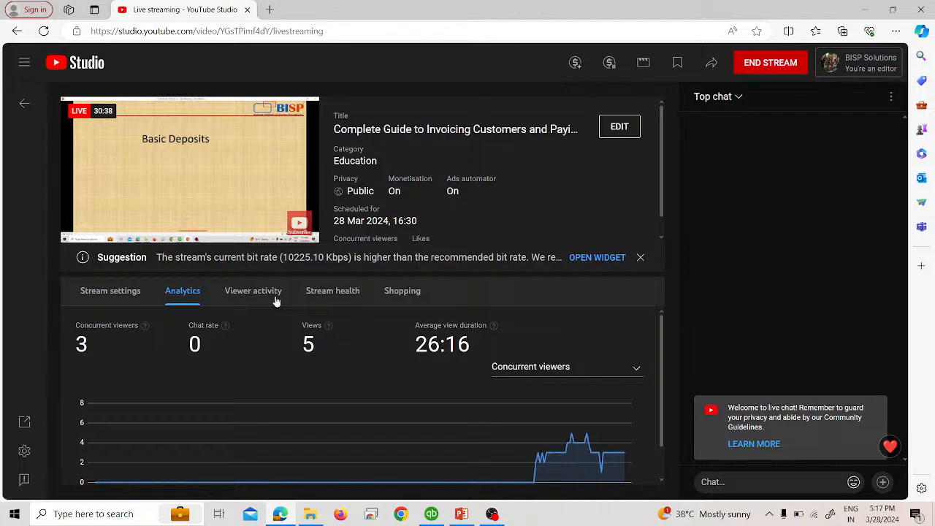
pyautogui.hotkey('alt', 'Tab')
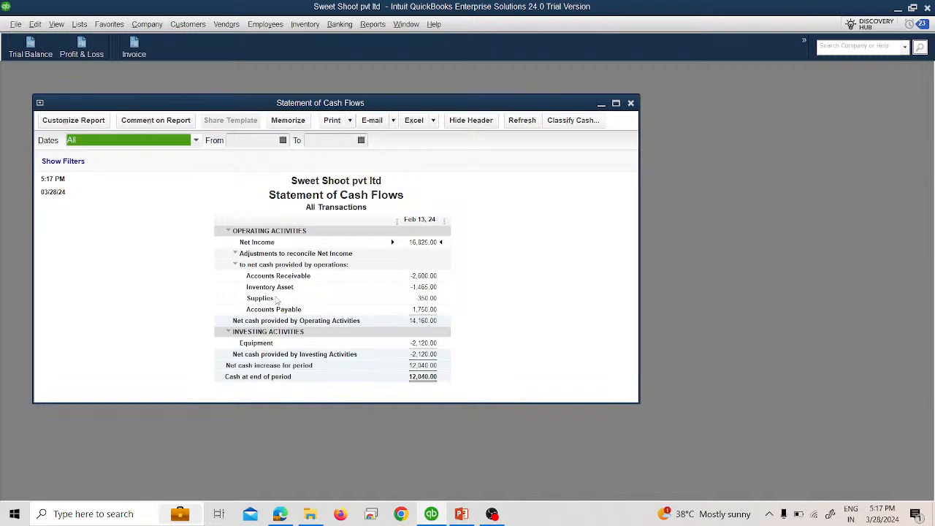
# Close the Statement of Cash Flows without memorizing it, and view the Profit & Loss Standard report maximized with dates set to All
pyautogui.click(631, 104)
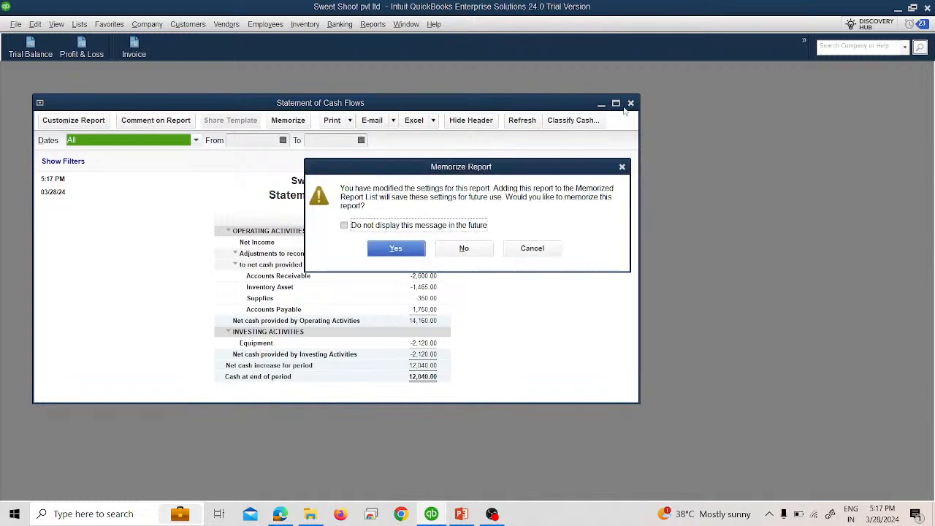
pyautogui.click(468, 250)
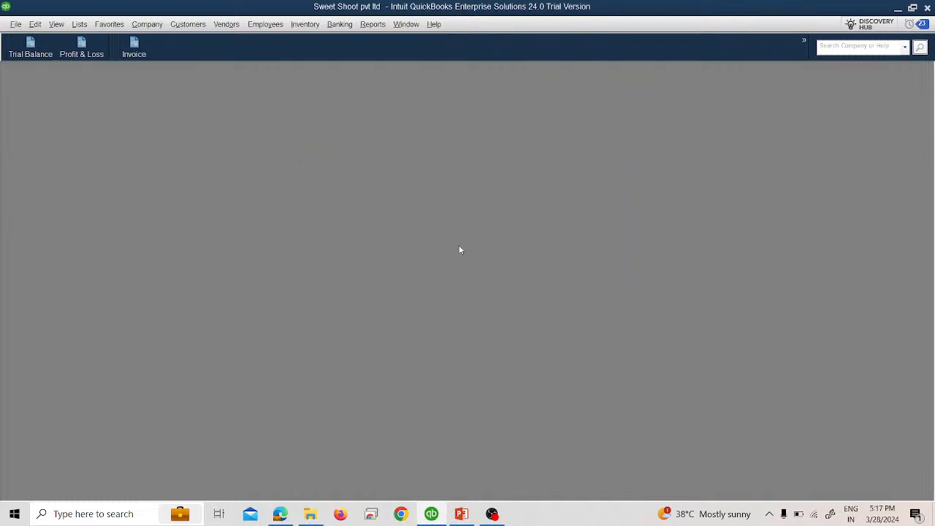
pyautogui.click(340, 24)
pyautogui.moveTo(372, 24)
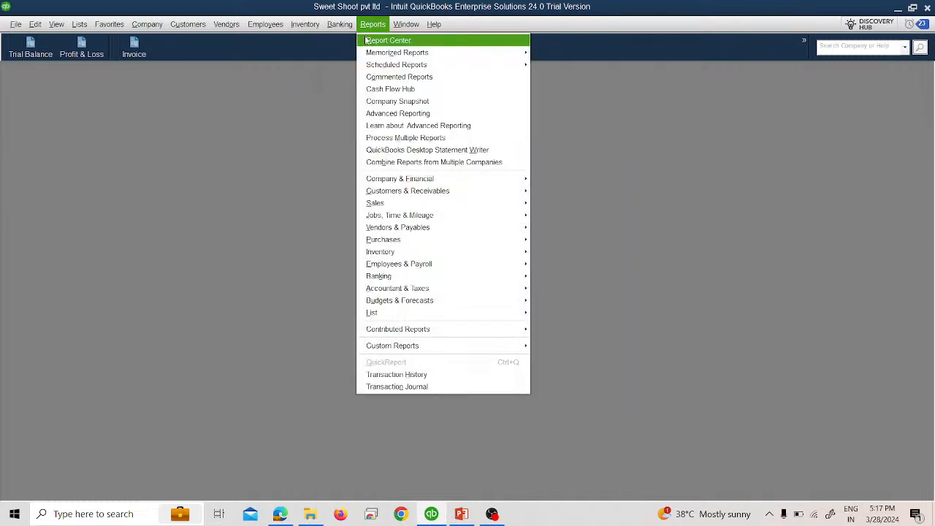
pyautogui.moveTo(500, 180)
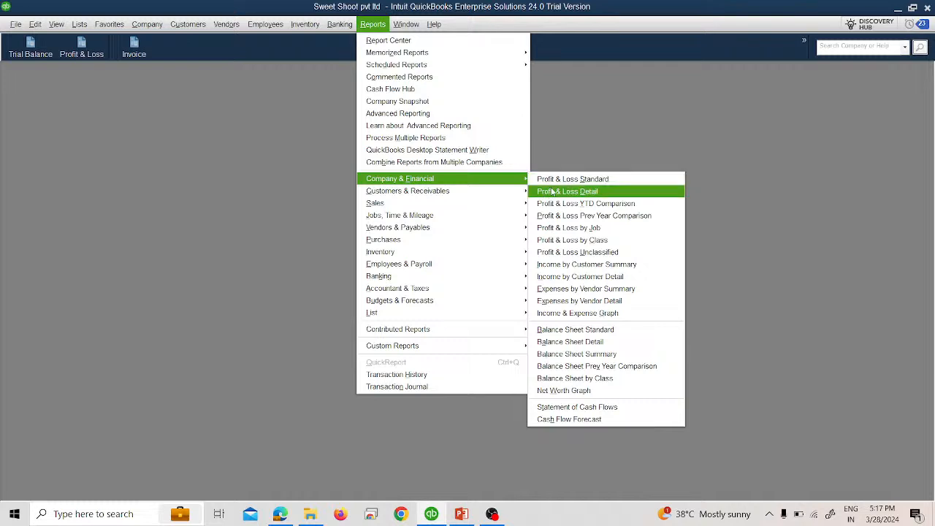
pyautogui.click(552, 183)
pyautogui.click(340, 111)
pyautogui.click(324, 125)
pyautogui.doubleClick(487, 73)
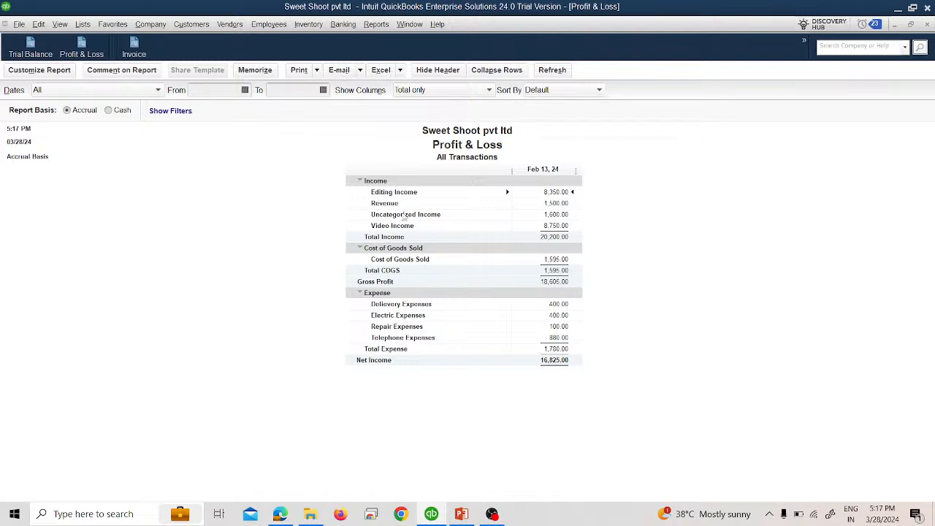
# Close the Profit & Loss report without memorizing it, and open the Profit & Loss Detail report
pyautogui.click(926, 24)
pyautogui.click(464, 247)
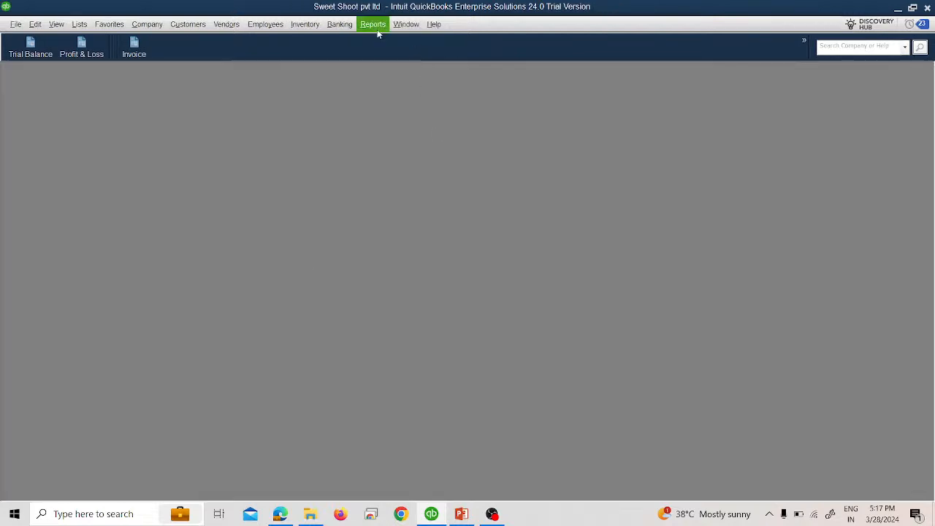
pyautogui.click(372, 24)
pyautogui.moveTo(490, 180)
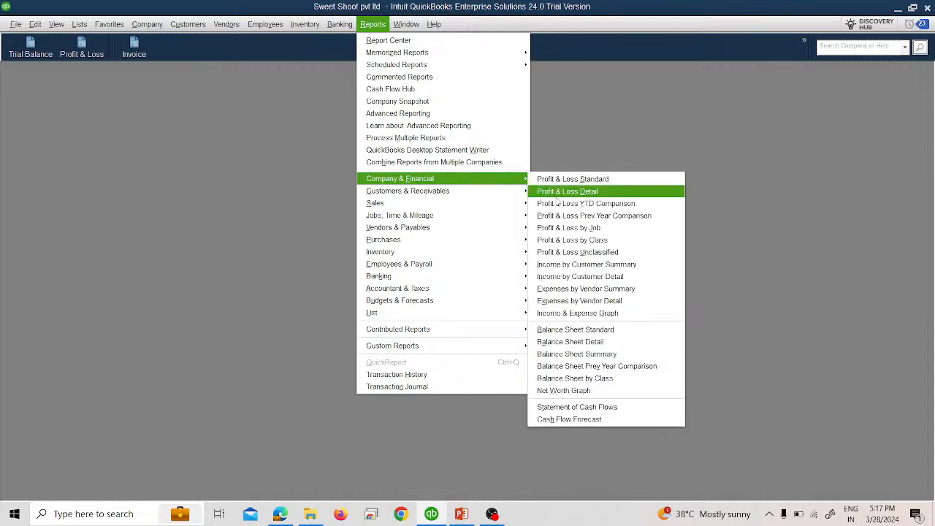
pyautogui.click(557, 194)
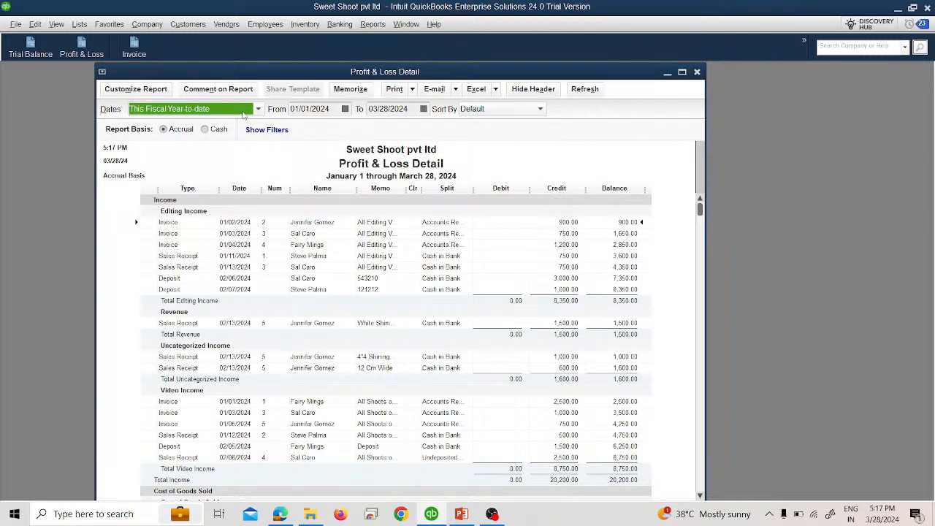
# Set the dates of the Profit & Loss Detail report to All
pyautogui.click(246, 110)
pyautogui.scroll(1, 236, 129)
pyautogui.click(209, 129)
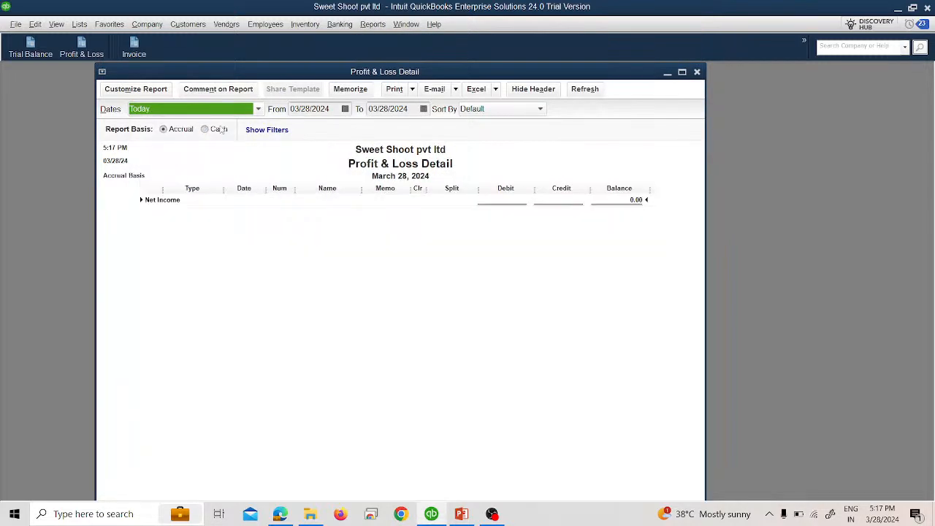
pyautogui.click(211, 108)
pyautogui.click(190, 125)
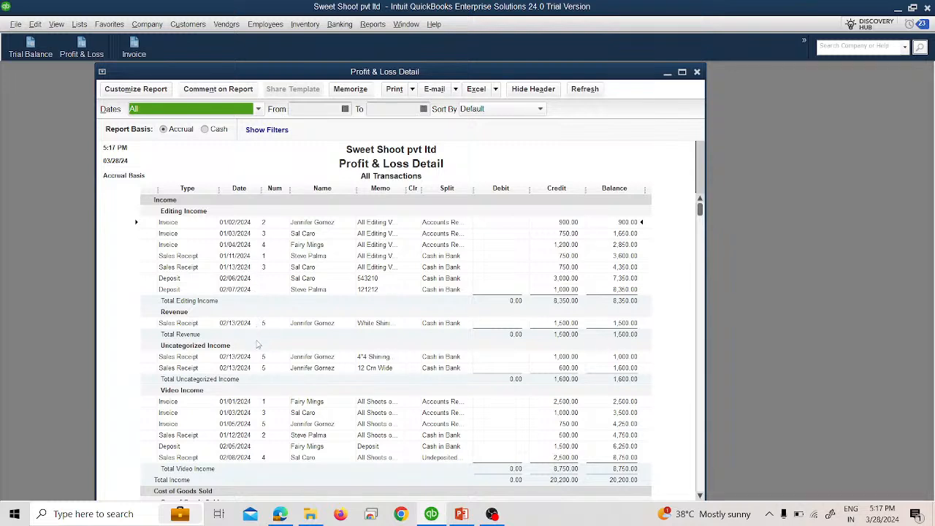
# Examine the Uncategorized Income, Video Income and Cost of Goods Sold entries, and close the Profit & Loss Detail report without memorizing it
pyautogui.click(375, 358)
pyautogui.click(378, 368)
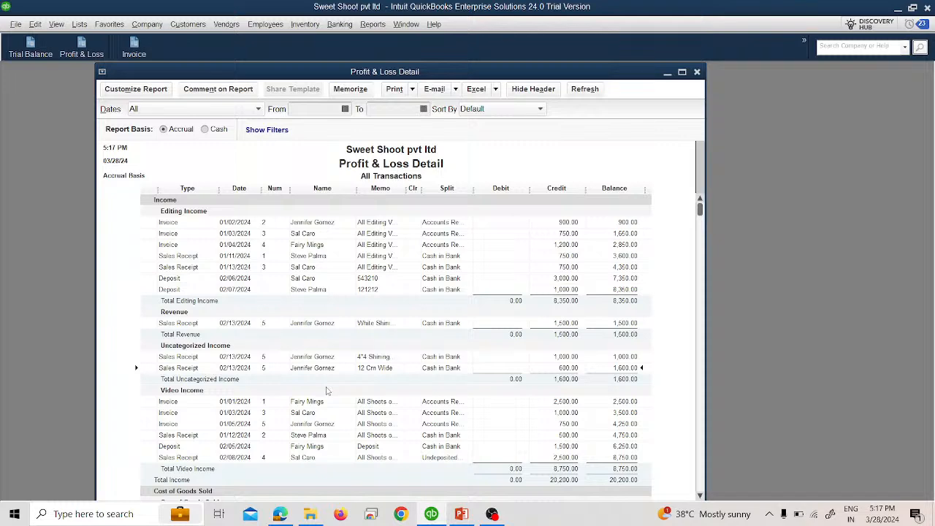
pyautogui.scroll(-1, 328, 392)
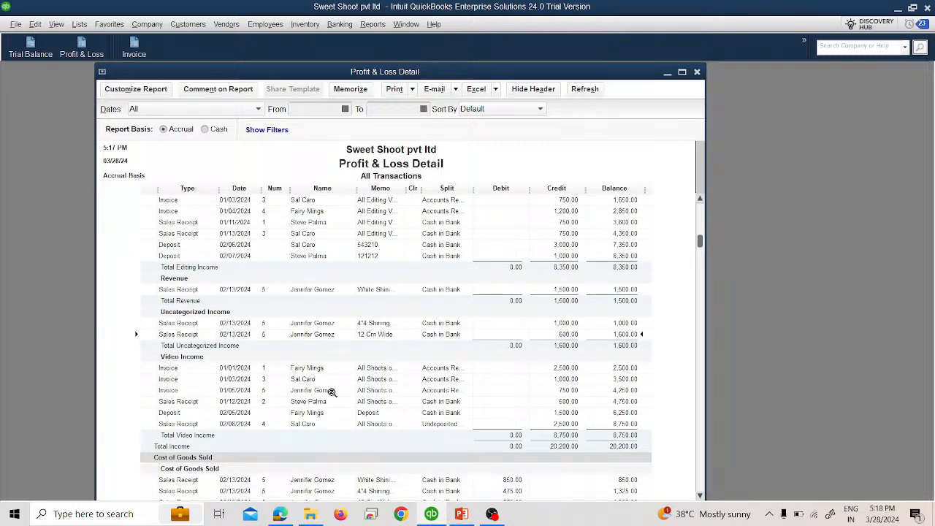
pyautogui.scroll(-1, 370, 423)
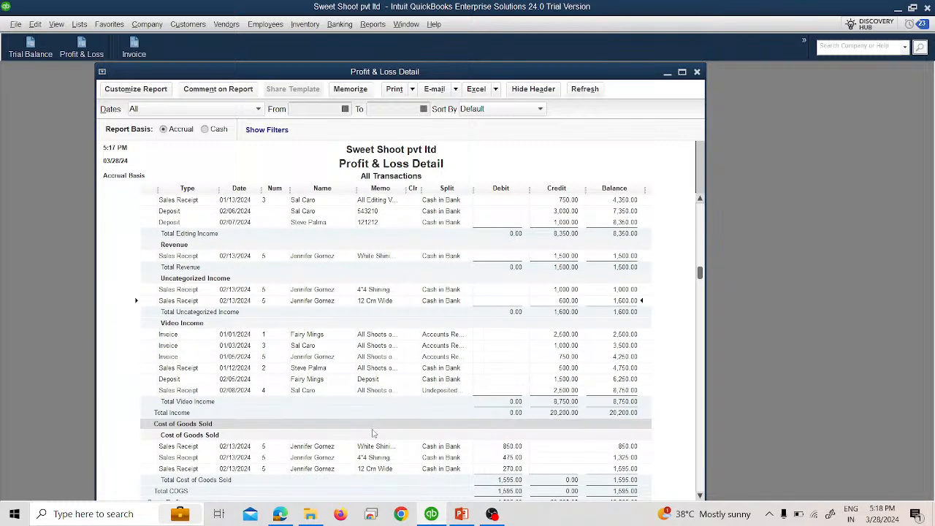
pyautogui.scroll(-1, 372, 433)
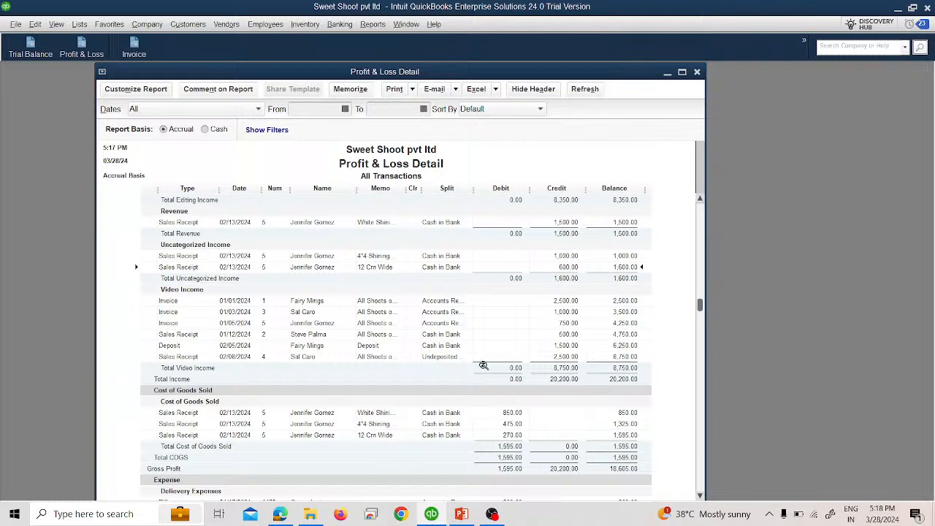
pyautogui.scroll(-2, 514, 360)
pyautogui.click(696, 71)
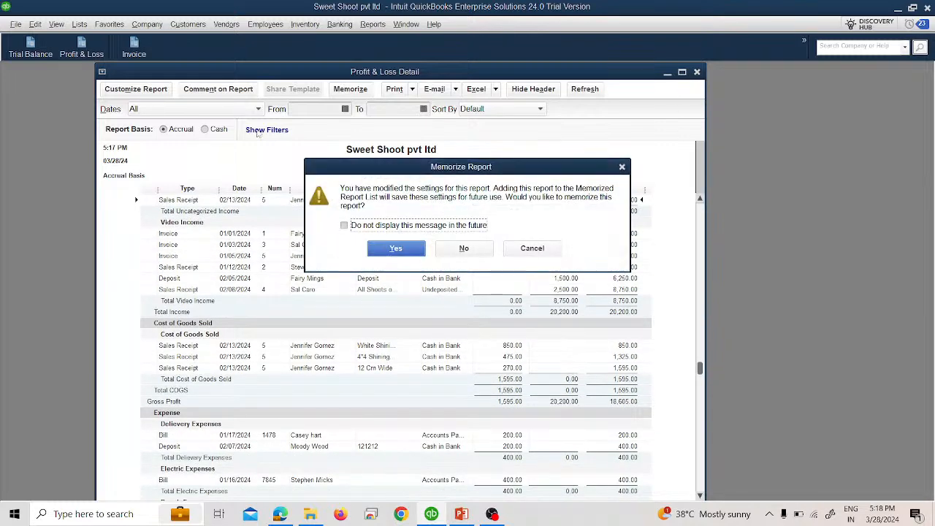
pyautogui.click(471, 248)
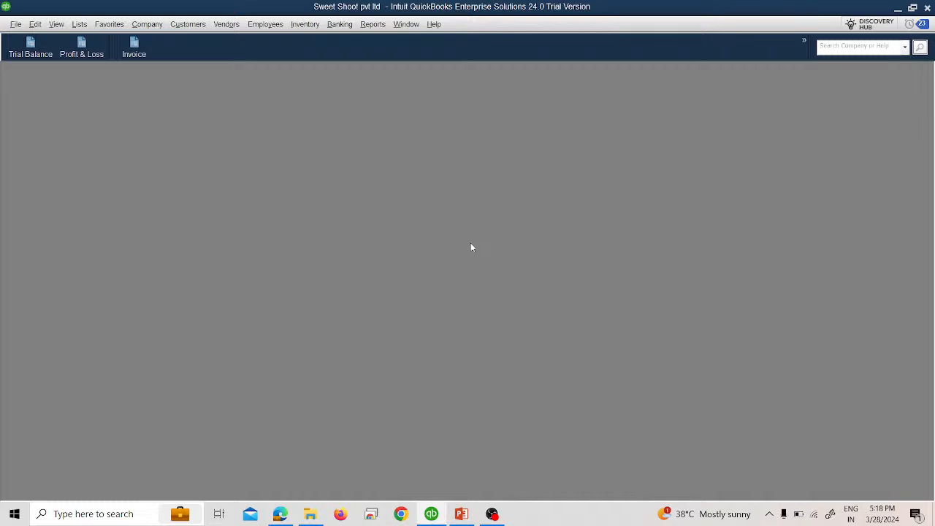
pyautogui.click(374, 28)
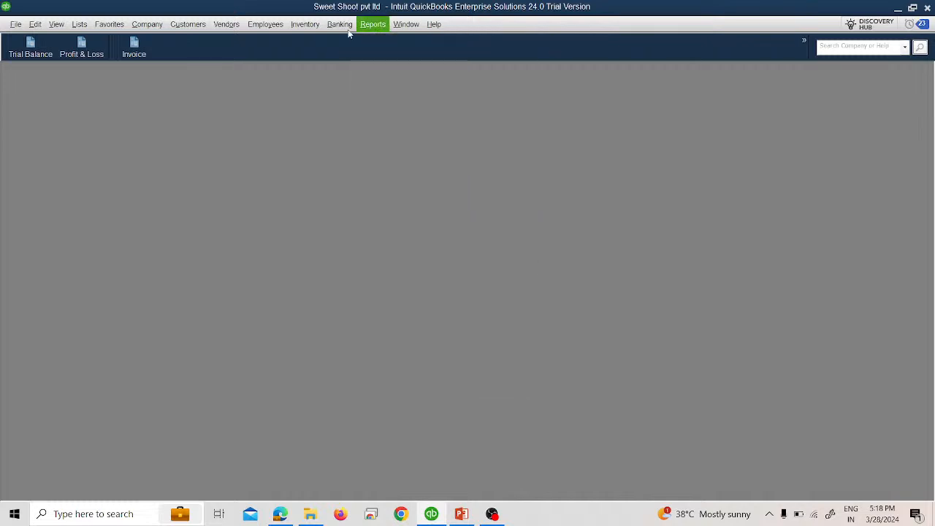
pyautogui.moveTo(511, 186)
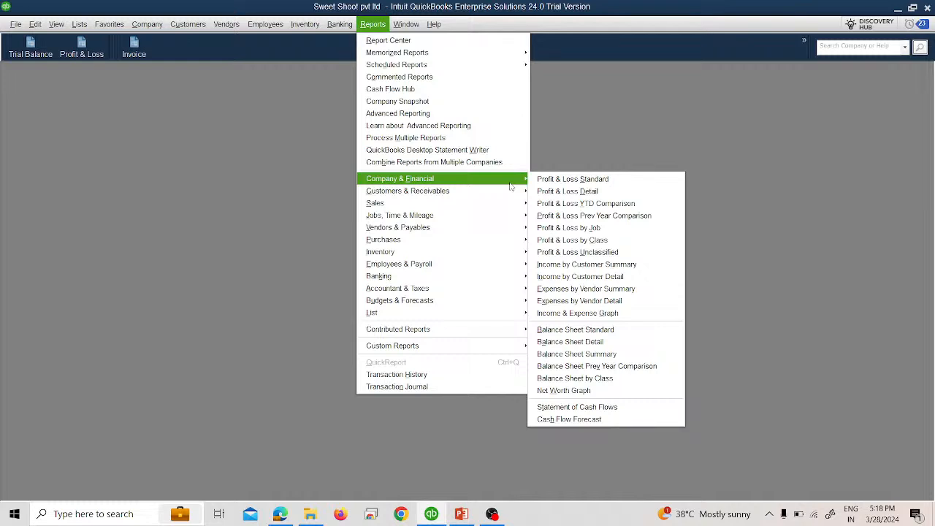
pyautogui.click(197, 156)
# View the Physical Inventory Worksheet, and check the transactions behind the Marbles item in its QuickReport before closing that QuickReport
pyautogui.click(302, 27)
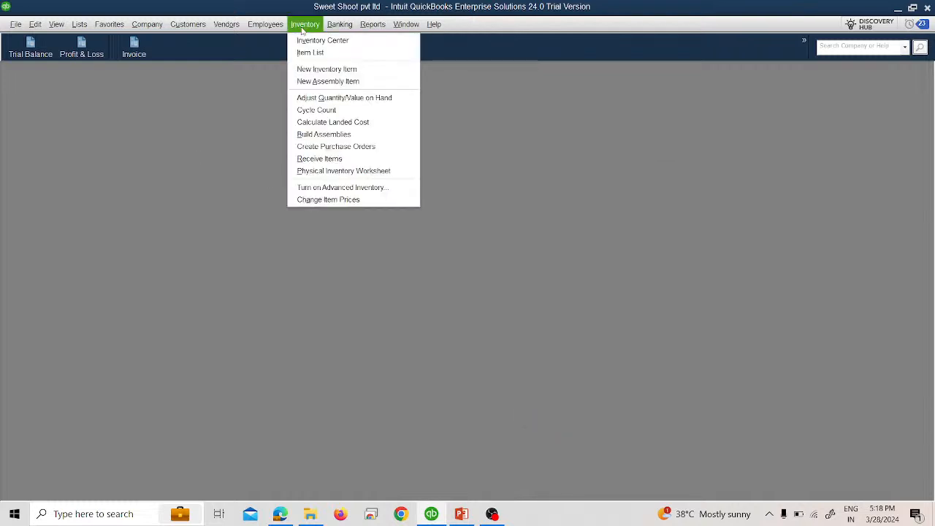
pyautogui.click(347, 173)
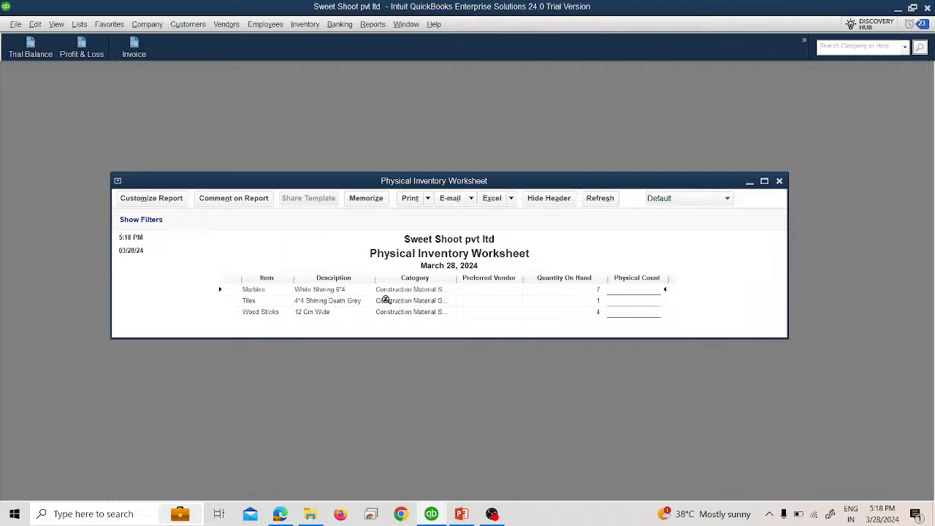
pyautogui.doubleClick(635, 290)
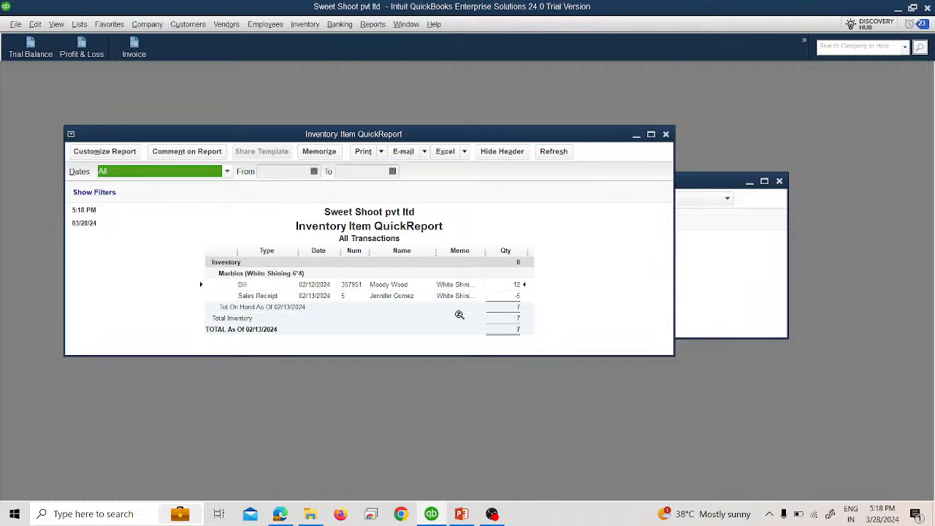
pyautogui.click(665, 133)
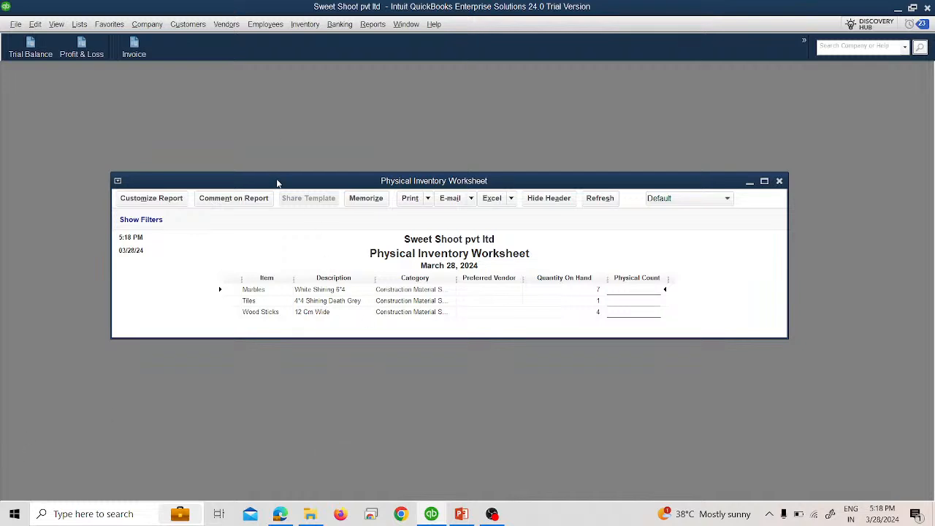
# Start an Adjust Quantity/Value on Hand entry with adjustment type Quantity and adjustment date 02/17/2024
pyautogui.click(304, 24)
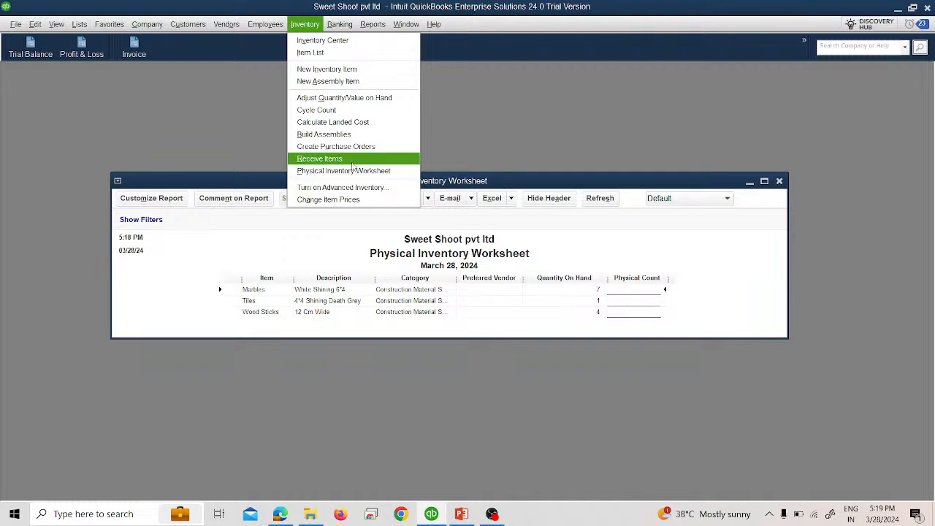
pyautogui.click(331, 97)
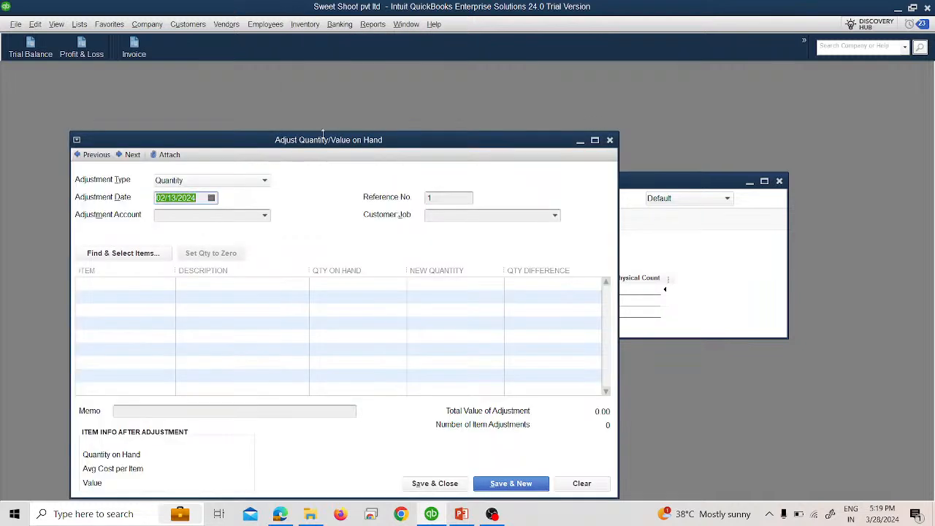
pyautogui.moveTo(324, 138); pyautogui.dragTo(353, 93)
pyautogui.click(292, 135)
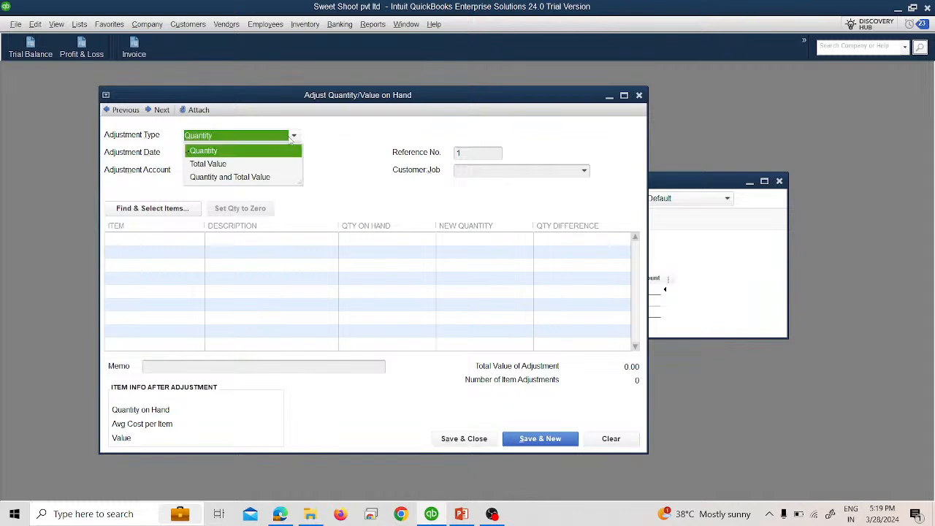
pyautogui.click(263, 156)
pyautogui.click(241, 153)
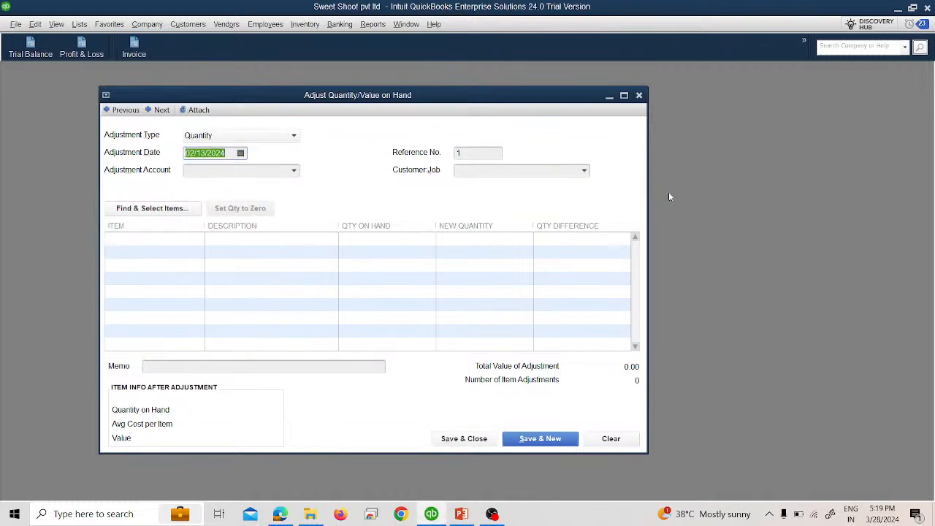
pyautogui.click(241, 153)
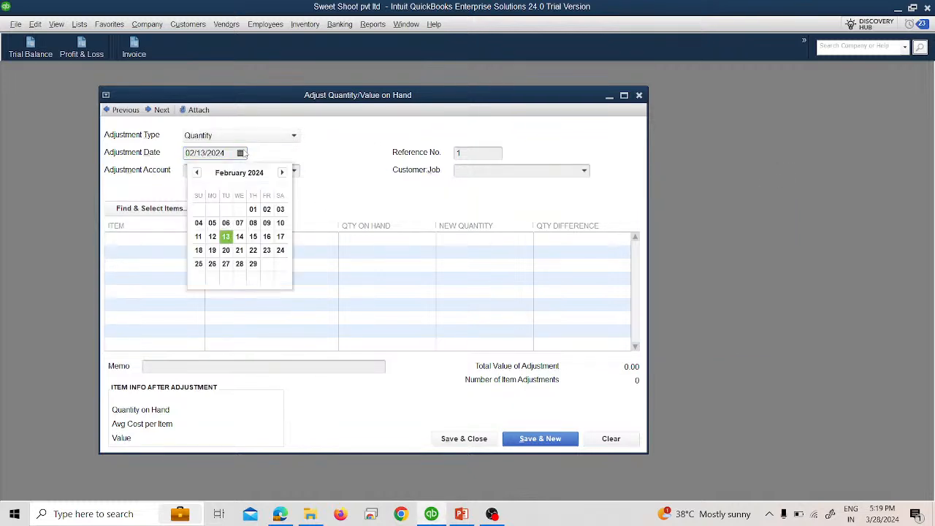
pyautogui.click(279, 236)
# Choose Inventory Asset as the adjustment account and accept using an account that is neither income nor expense
pyautogui.click(286, 171)
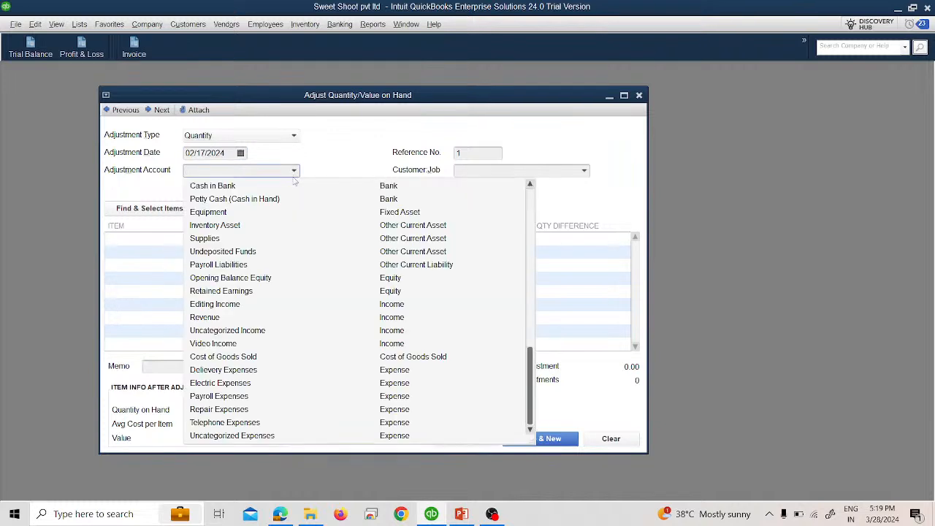
pyautogui.click(214, 225)
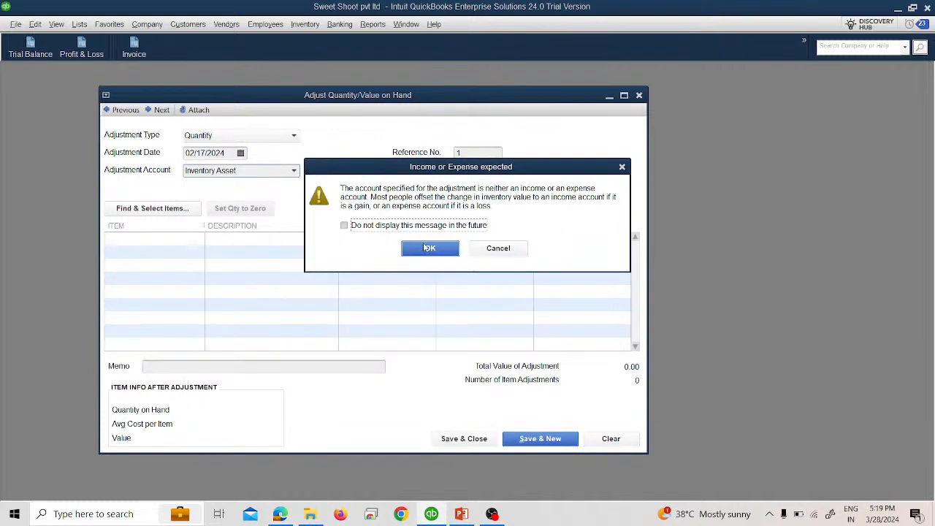
pyautogui.click(430, 248)
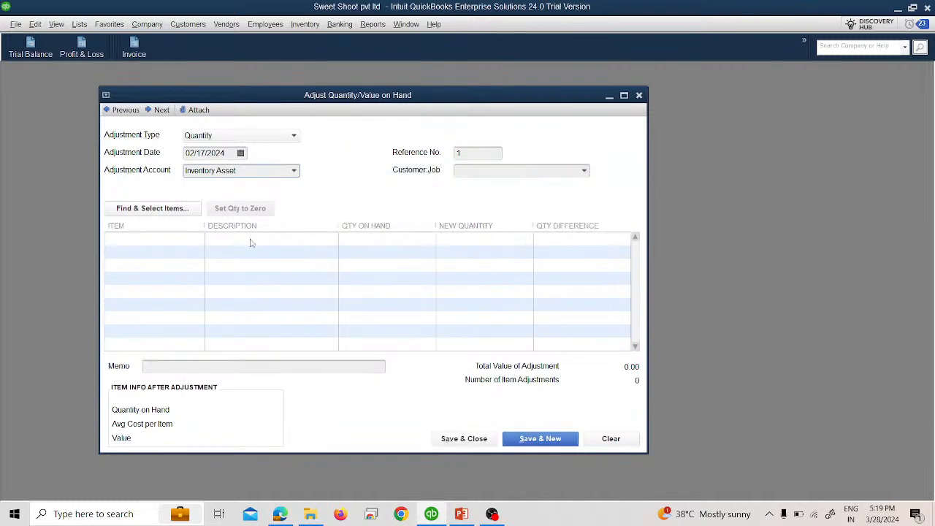
pyautogui.click(294, 171)
pyautogui.scroll(-1, 224, 355)
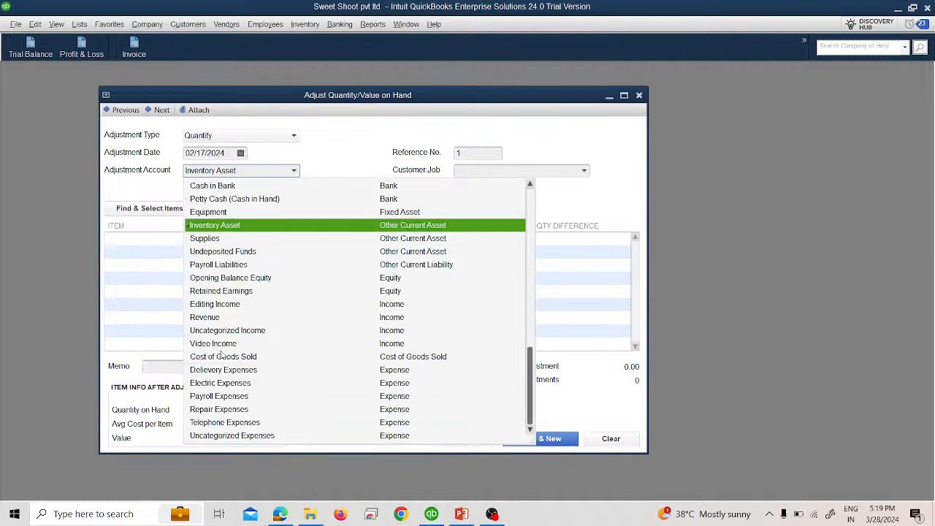
pyautogui.scroll(1, 222, 185)
pyautogui.click(223, 184)
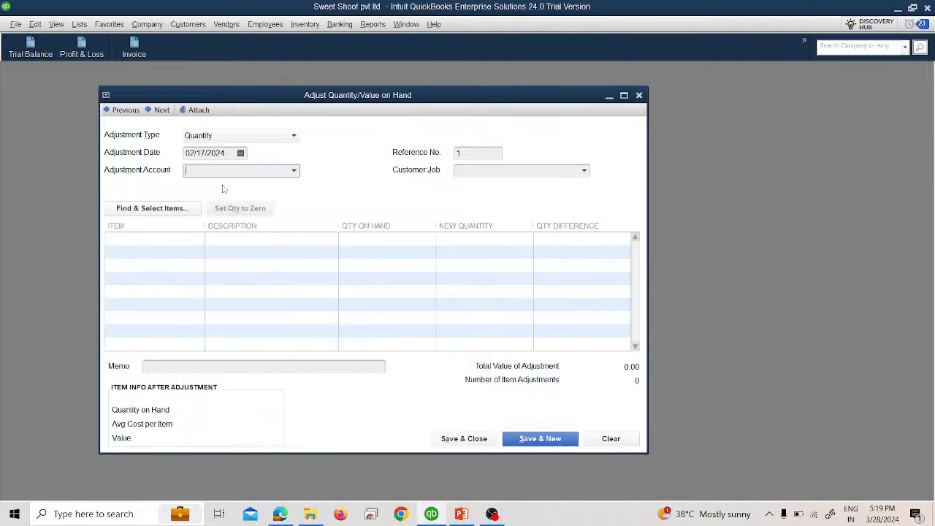
pyautogui.click(418, 369)
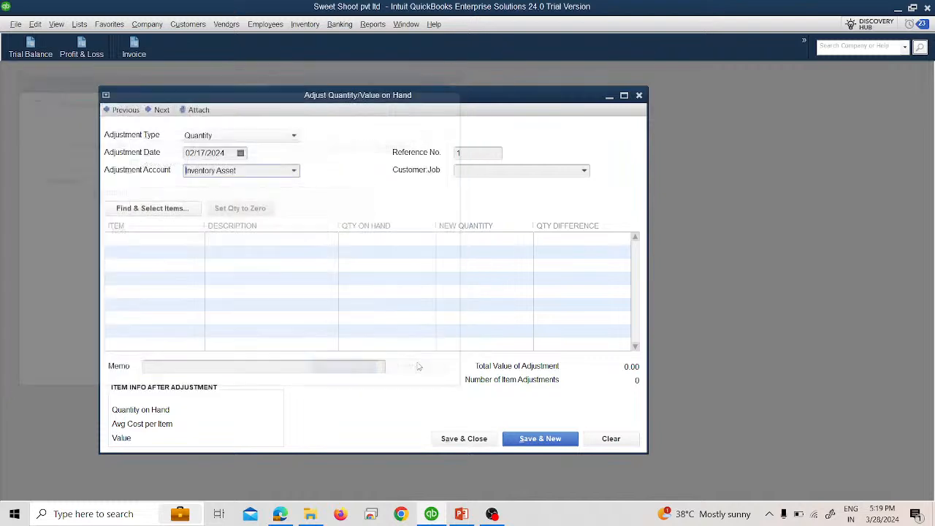
pyautogui.click(295, 172)
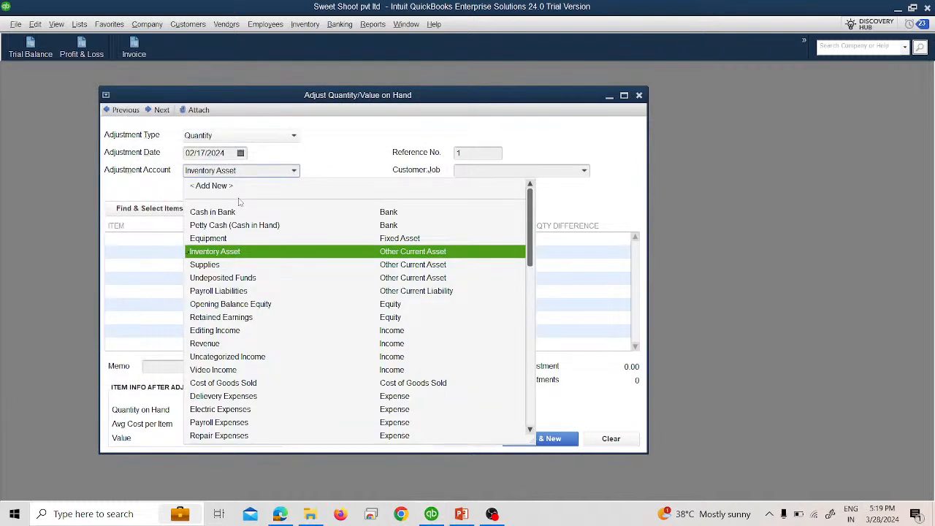
pyautogui.click(346, 250)
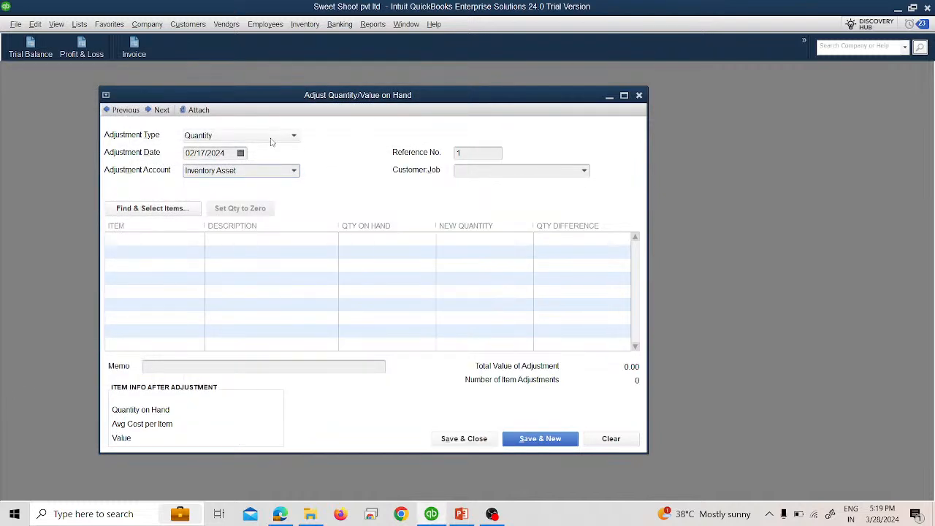
# Set the adjustment type to Quantity and Total Value, leaving the customer job blank
pyautogui.click(271, 136)
pyautogui.click(261, 176)
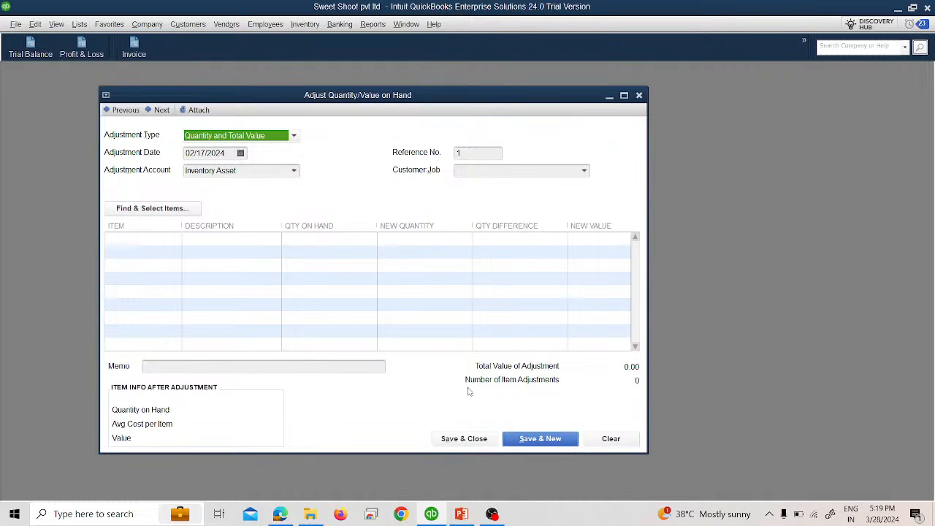
pyautogui.click(582, 173)
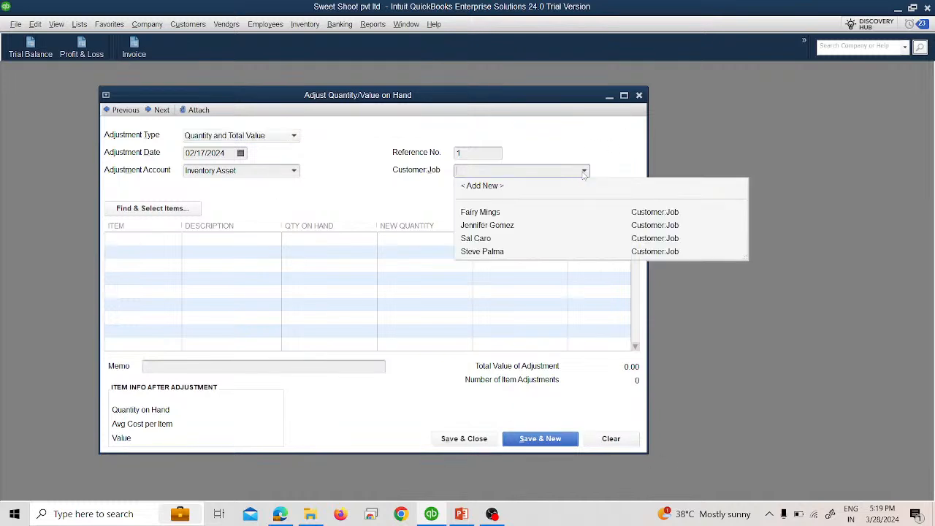
pyautogui.click(607, 141)
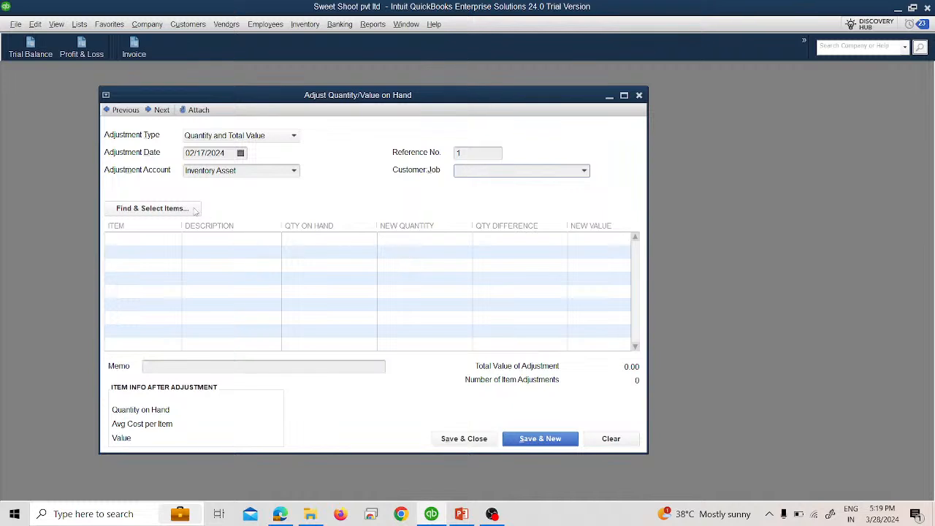
pyautogui.click(175, 240)
pyautogui.click(176, 241)
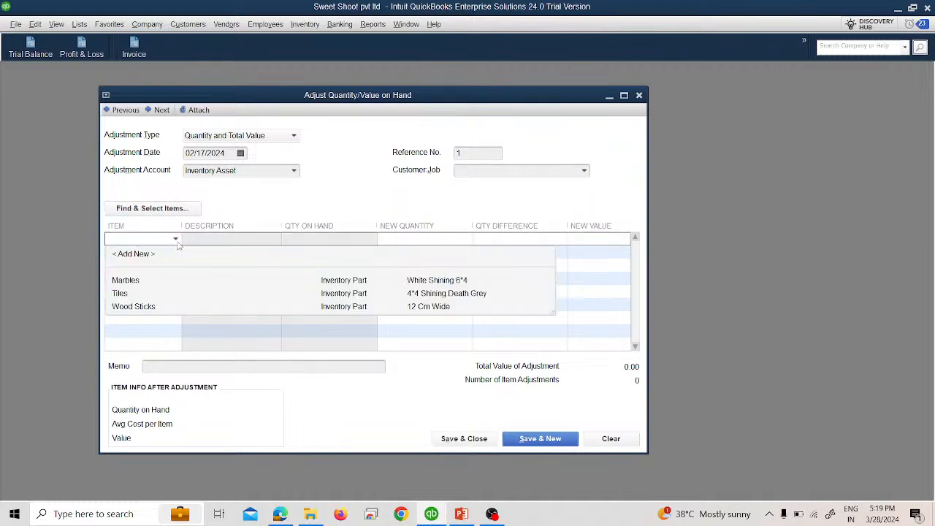
pyautogui.click(285, 181)
pyautogui.click(293, 171)
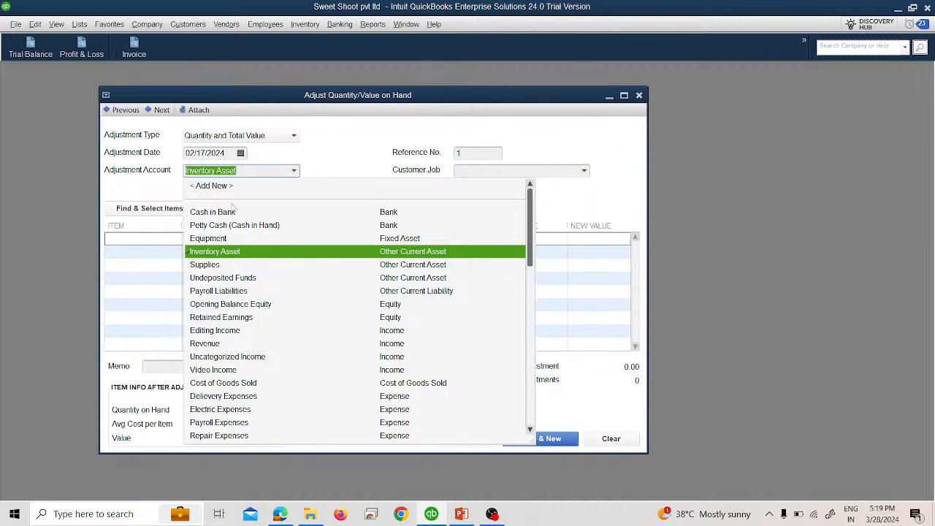
pyautogui.click(344, 170)
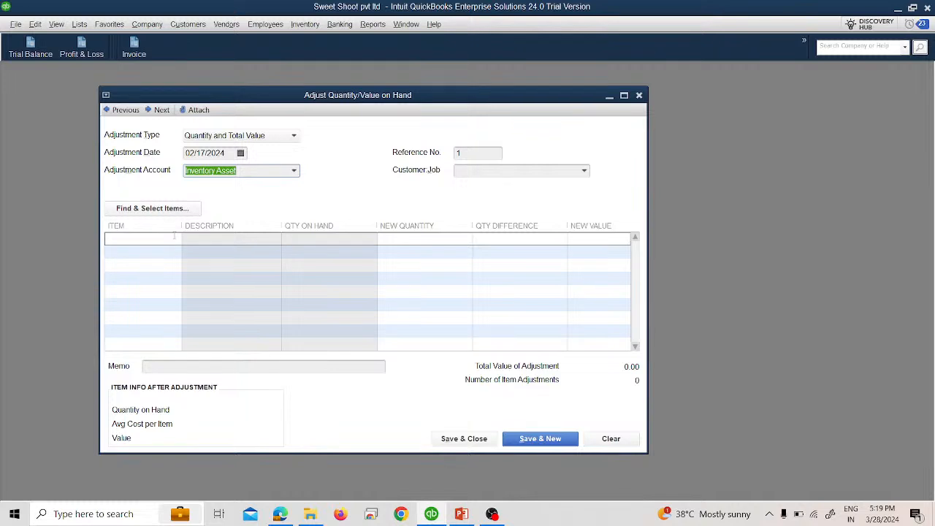
# Find and select the inventory items Marbles, Tiles and Wood Sticks, and add them to the quantity and value adjustment
pyautogui.click(174, 238)
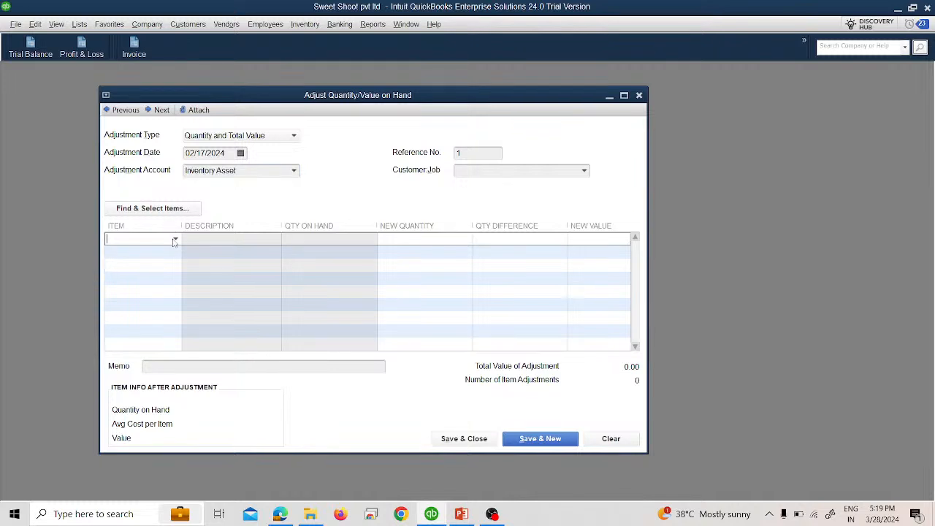
pyautogui.click(175, 240)
pyautogui.click(170, 210)
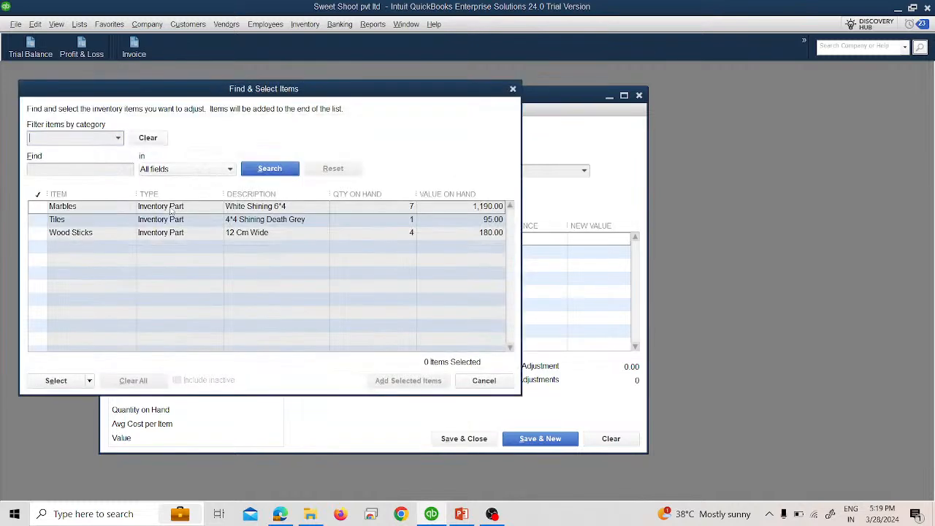
pyautogui.click(39, 207)
pyautogui.click(38, 220)
pyautogui.click(39, 233)
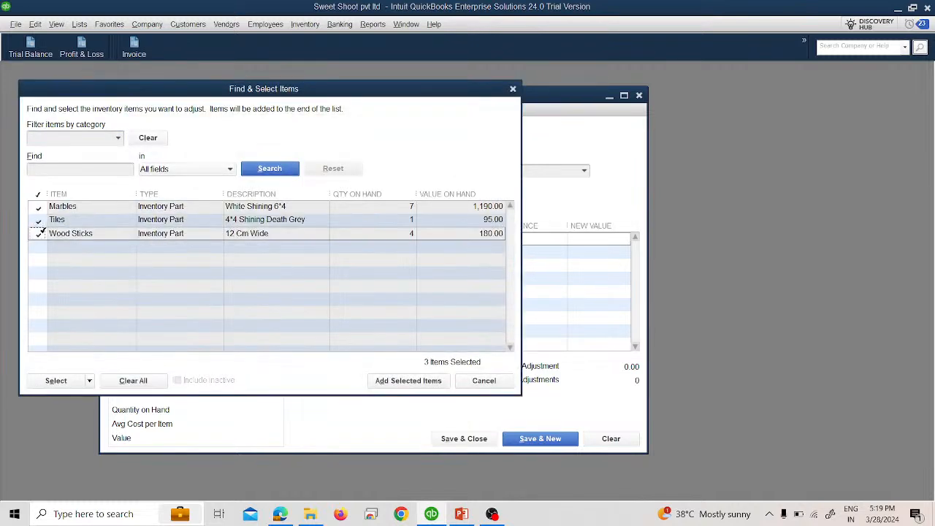
pyautogui.click(413, 379)
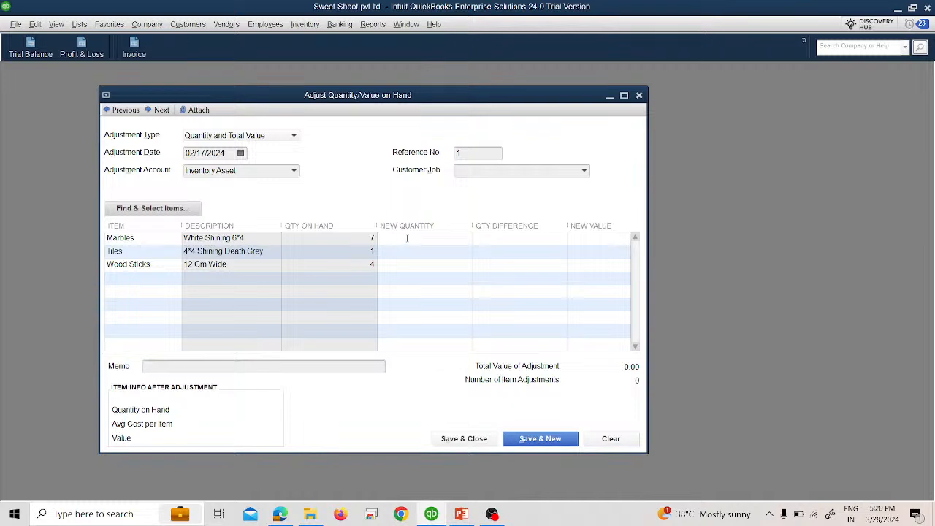
# Enter new quantities of 5 for Marbles, 2 for Tiles and 4 for Wood Sticks, and clear and close the adjustment without saving
pyautogui.click(414, 239)
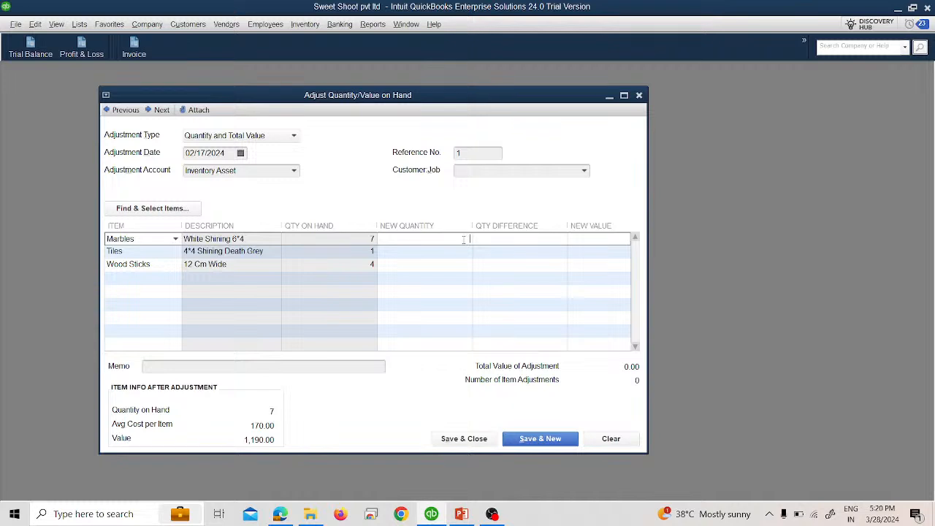
pyautogui.write('5')
pyautogui.click(422, 252)
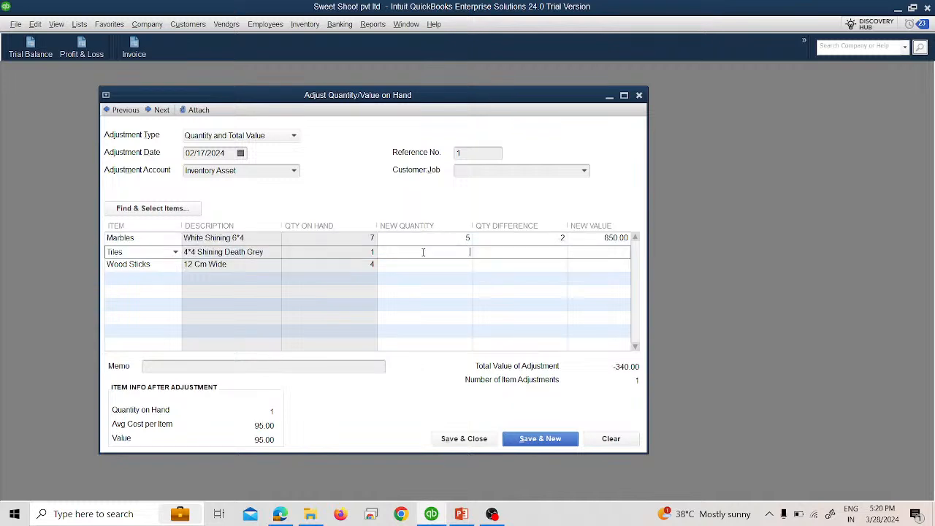
pyautogui.write('2')
pyautogui.click(421, 264)
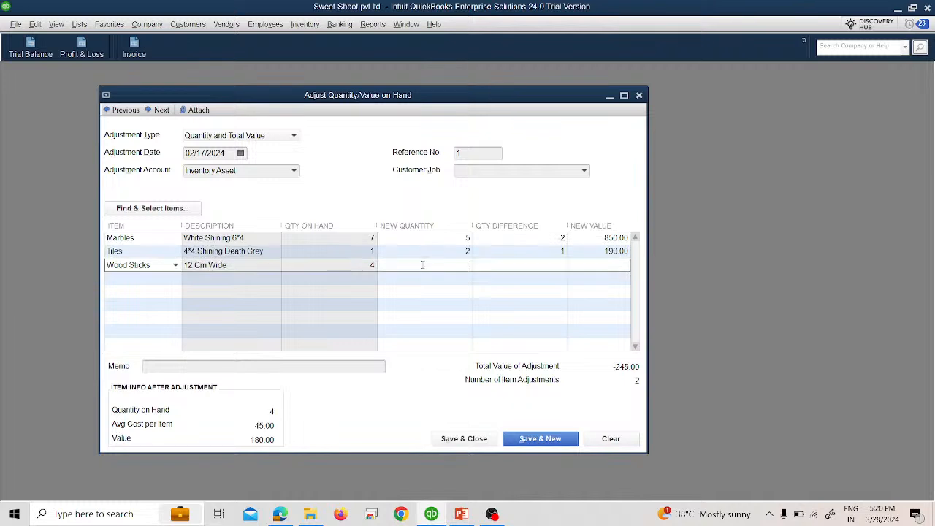
pyautogui.write('4')
pyautogui.click(441, 305)
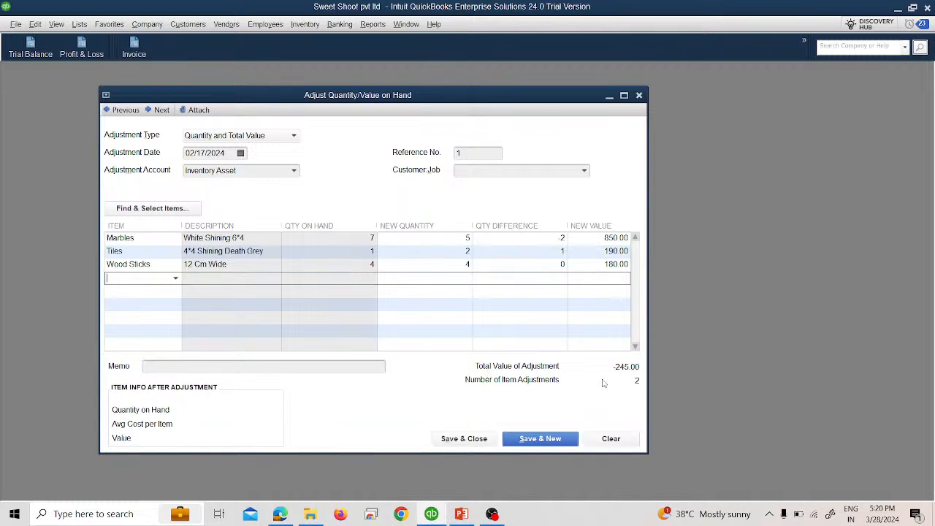
pyautogui.click(608, 446)
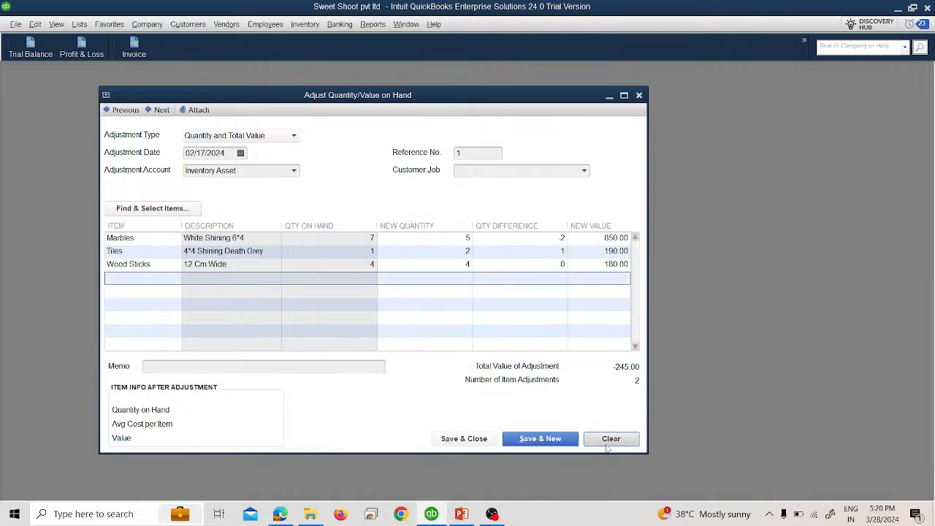
pyautogui.click(638, 95)
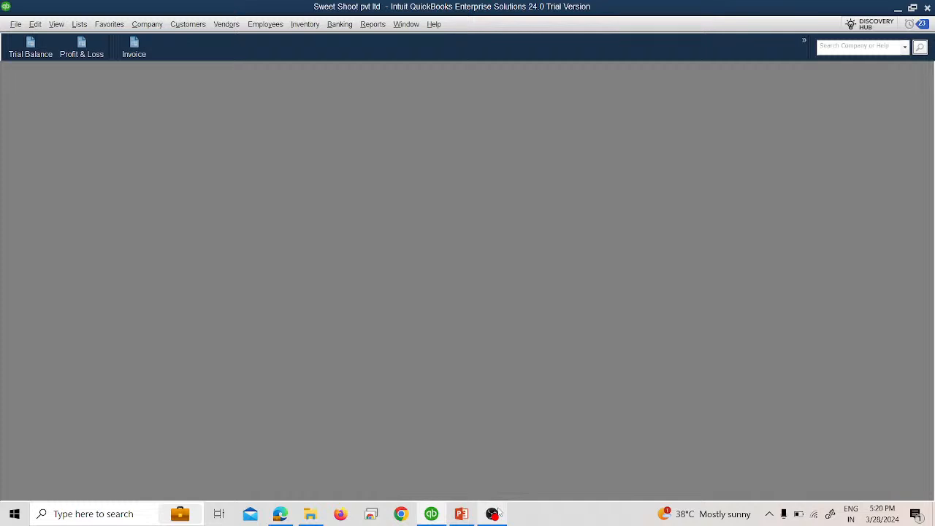
pyautogui.moveTo(498, 514)
pyautogui.click(281, 515)
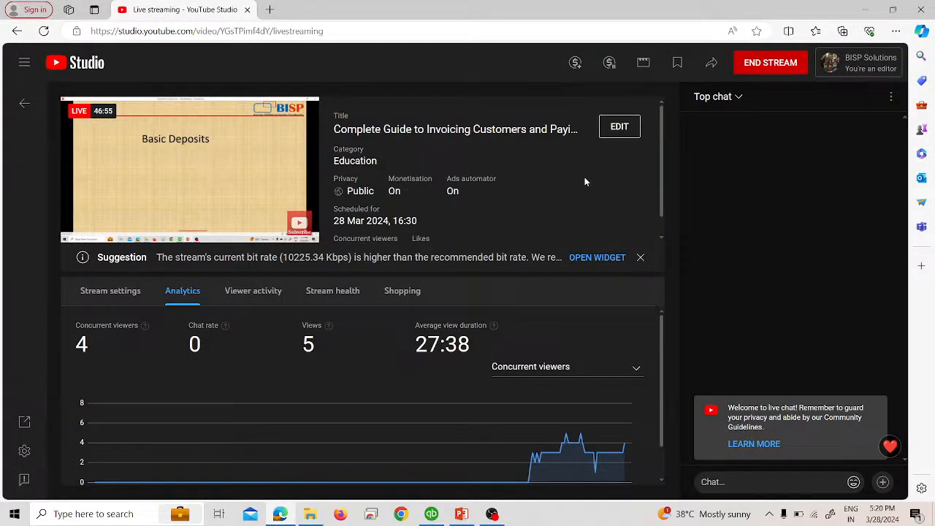
pyautogui.click(753, 66)
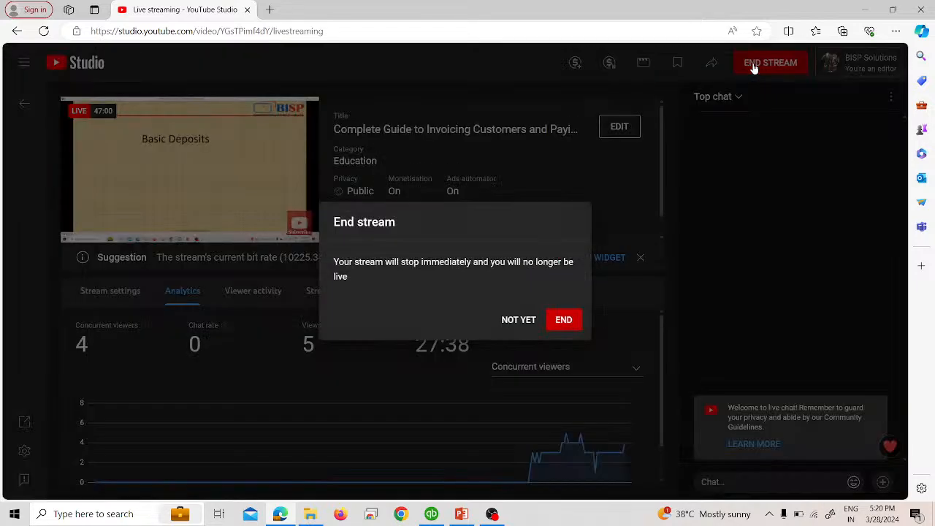